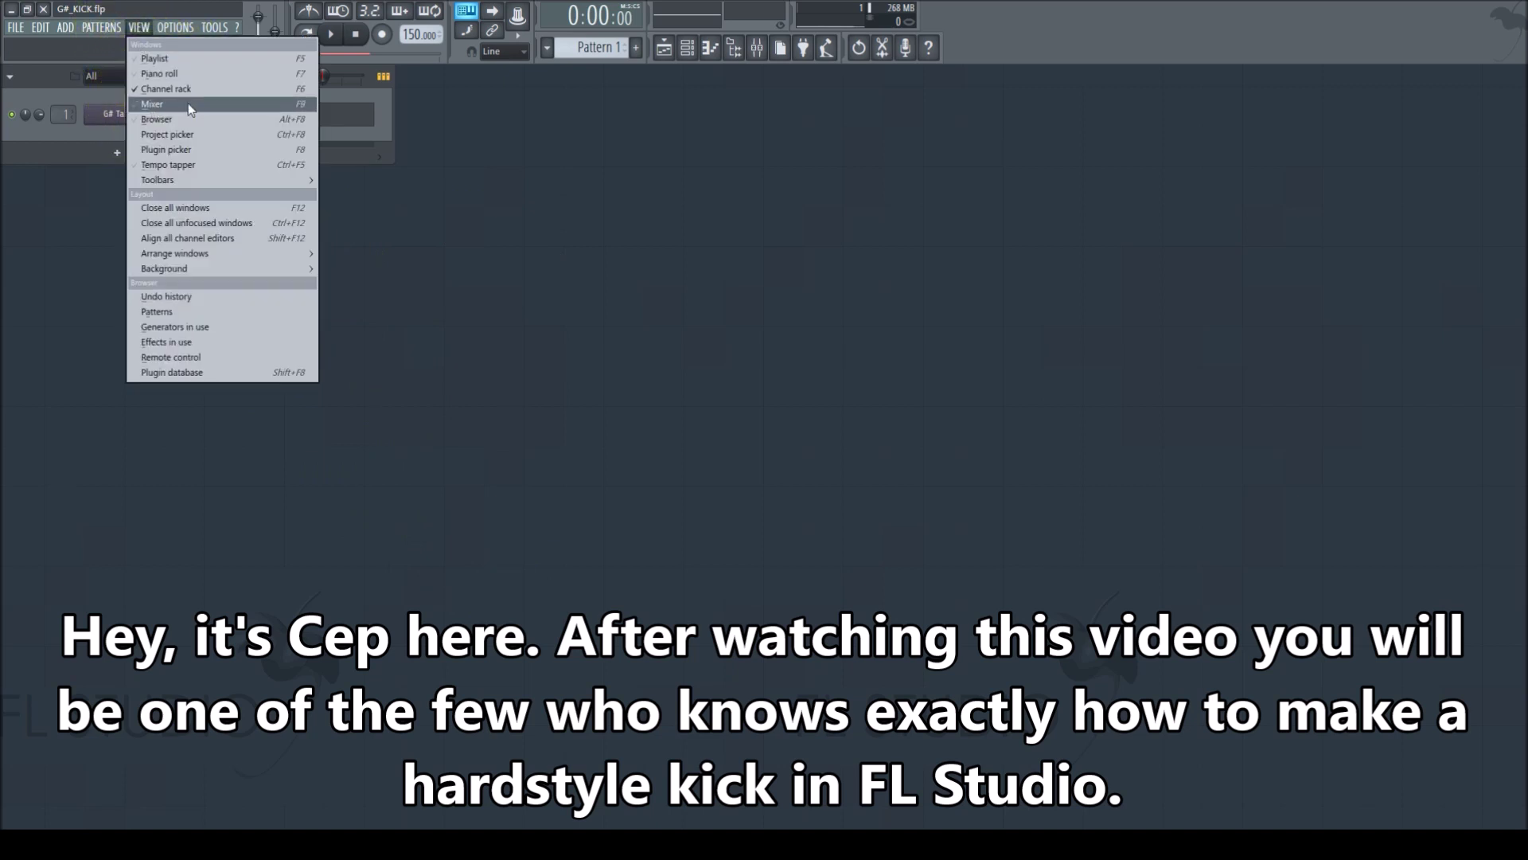
Show the mixer and look at the Fruity WaveShaper on the Master track.
click(191, 109)
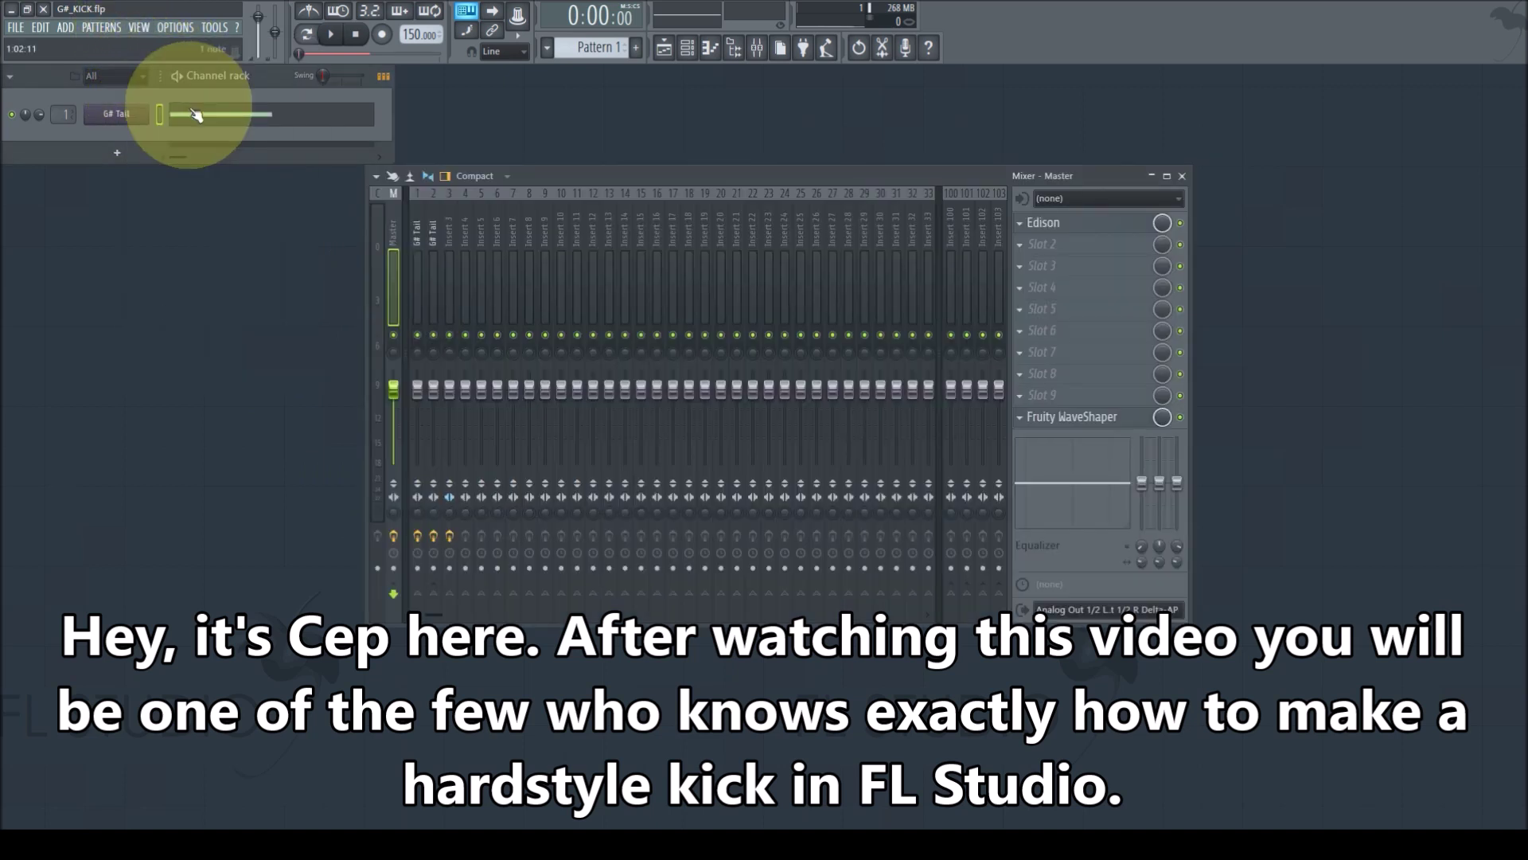
click(1071, 416)
click(281, 211)
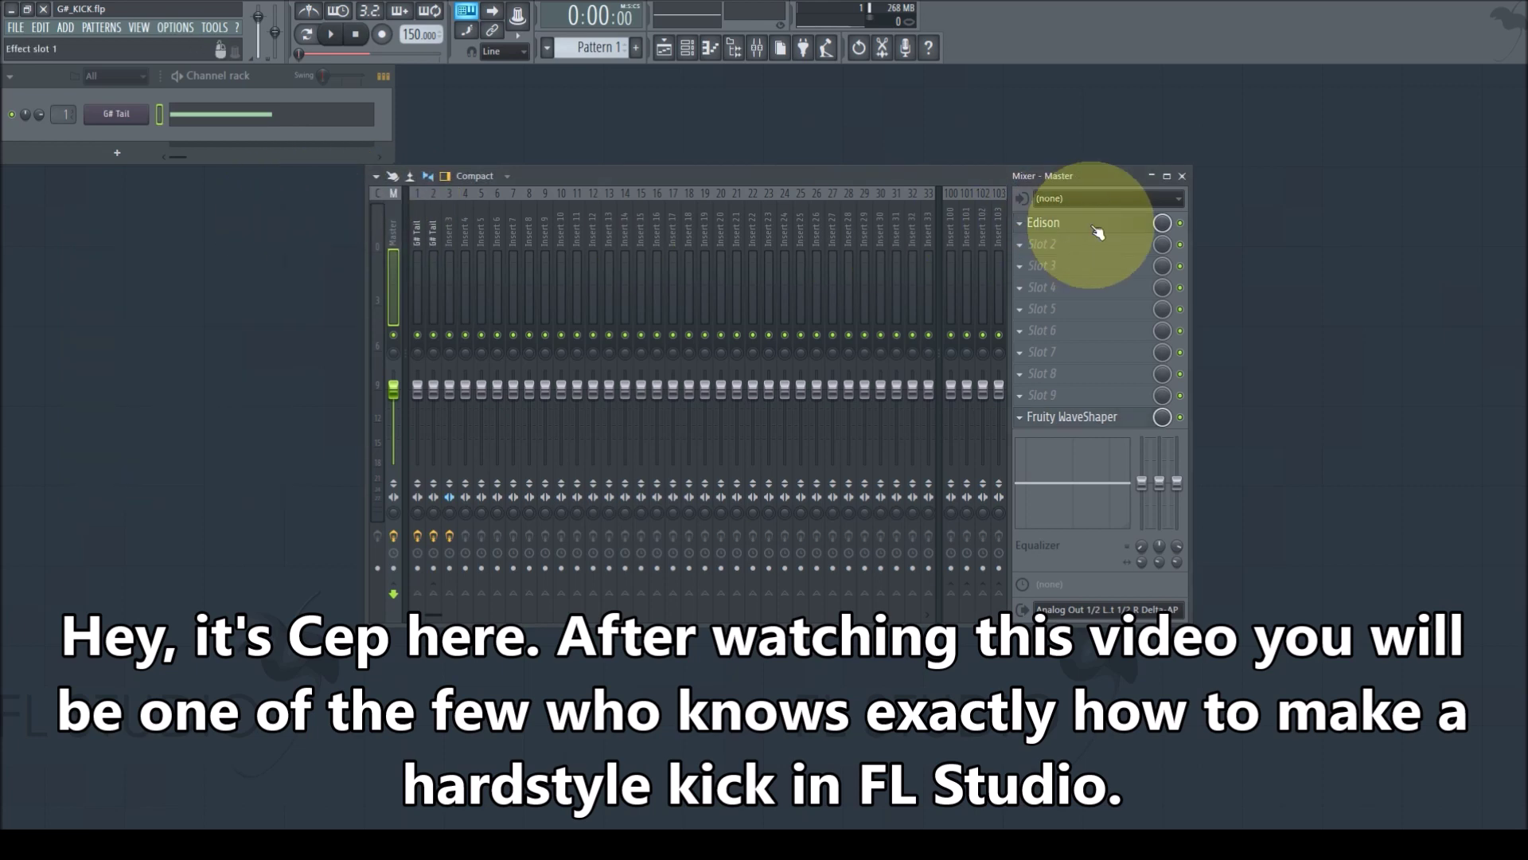
Play the kick tail recording on loop in the Master track's Edison, stop it and close Edison.
click(1073, 225)
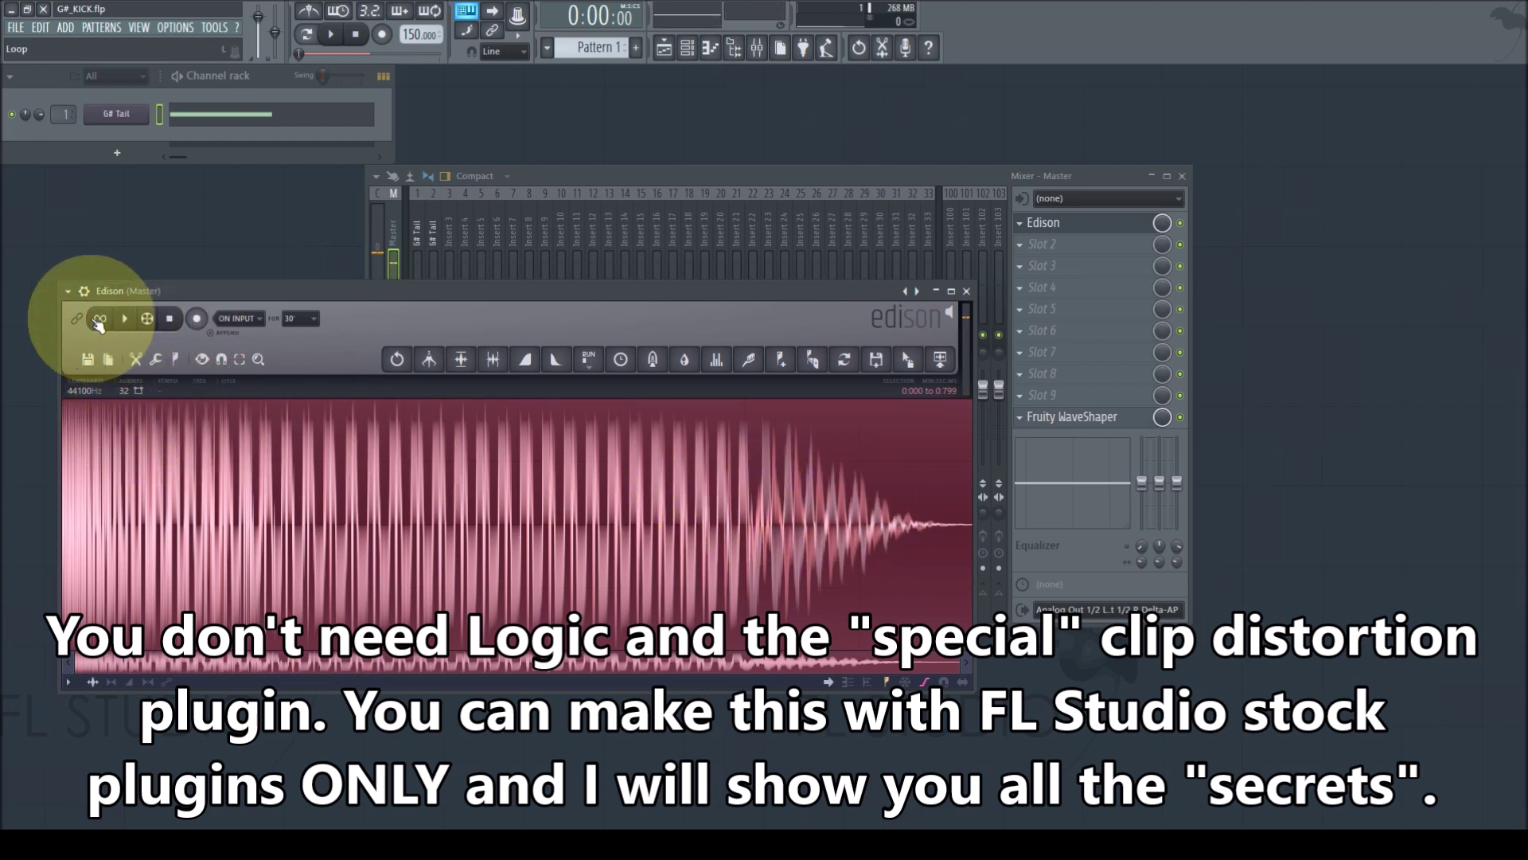
click(96, 319)
key(space)
drag(925, 521, 527, 518)
drag(344, 516, 1024, 504)
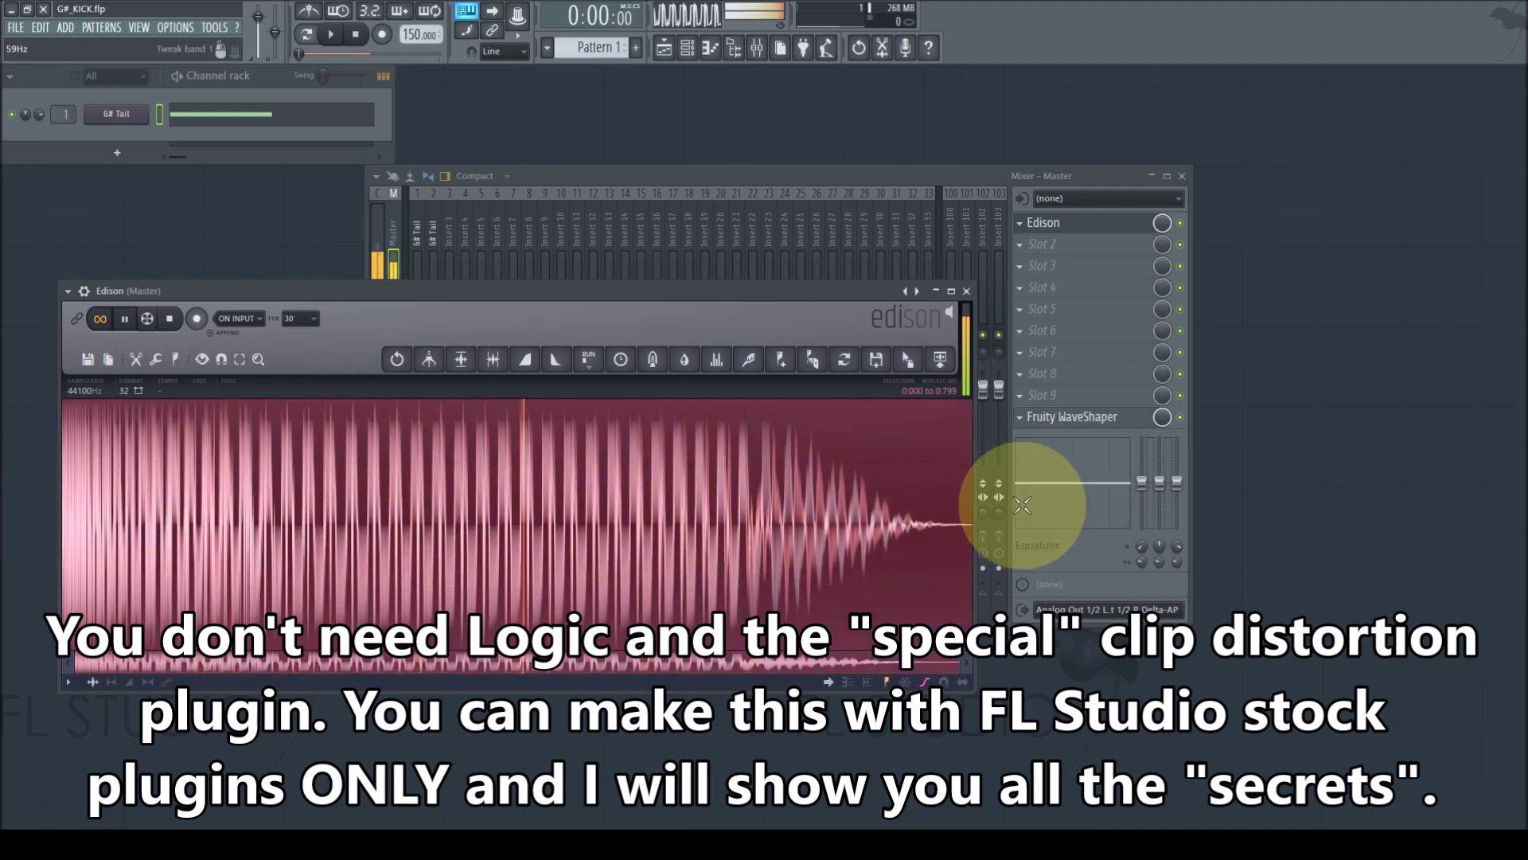
click(174, 322)
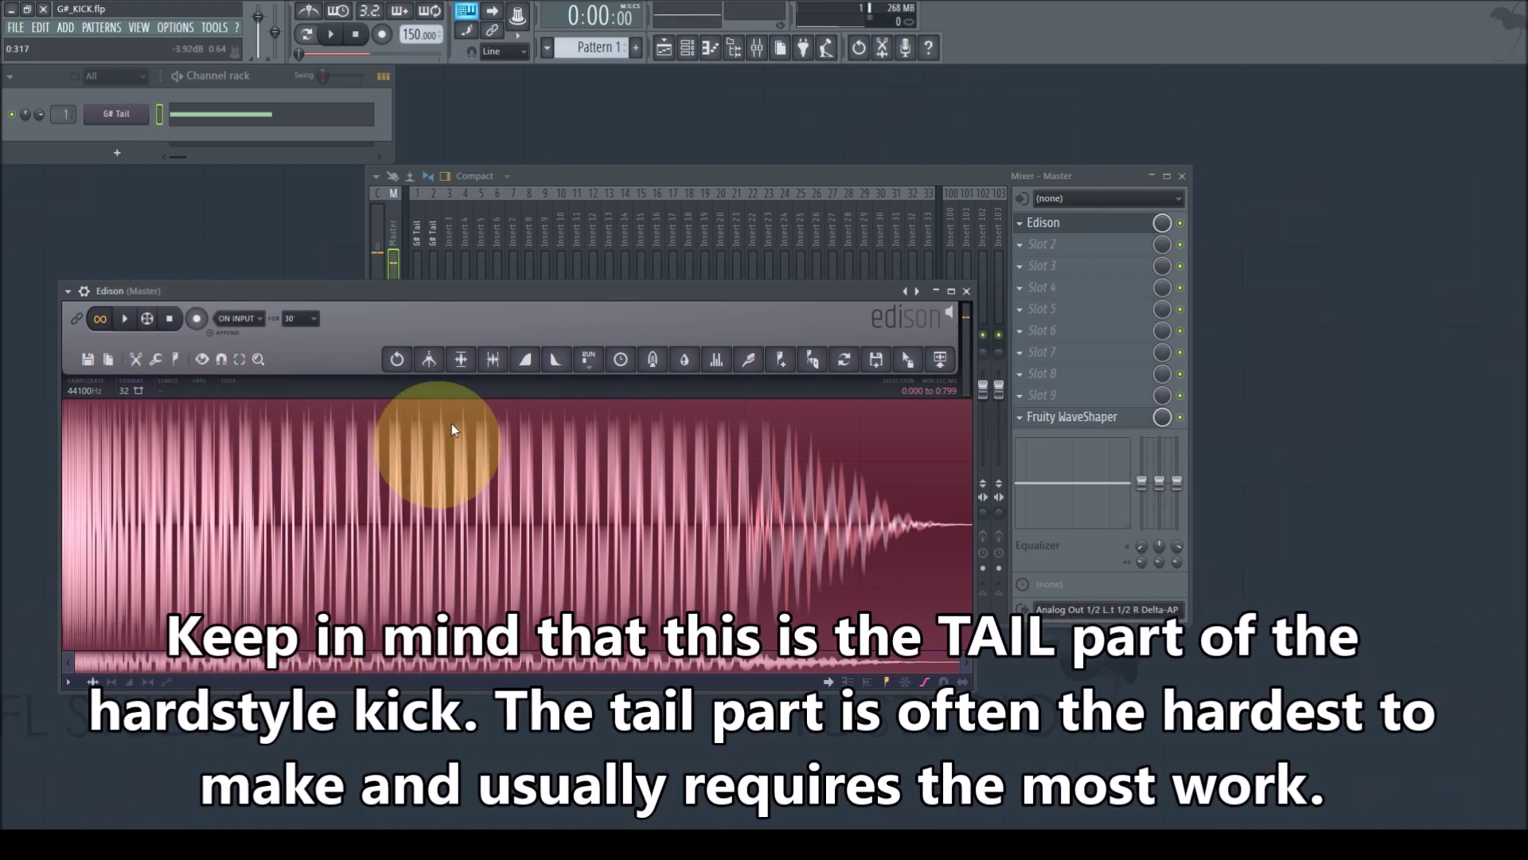
click(966, 291)
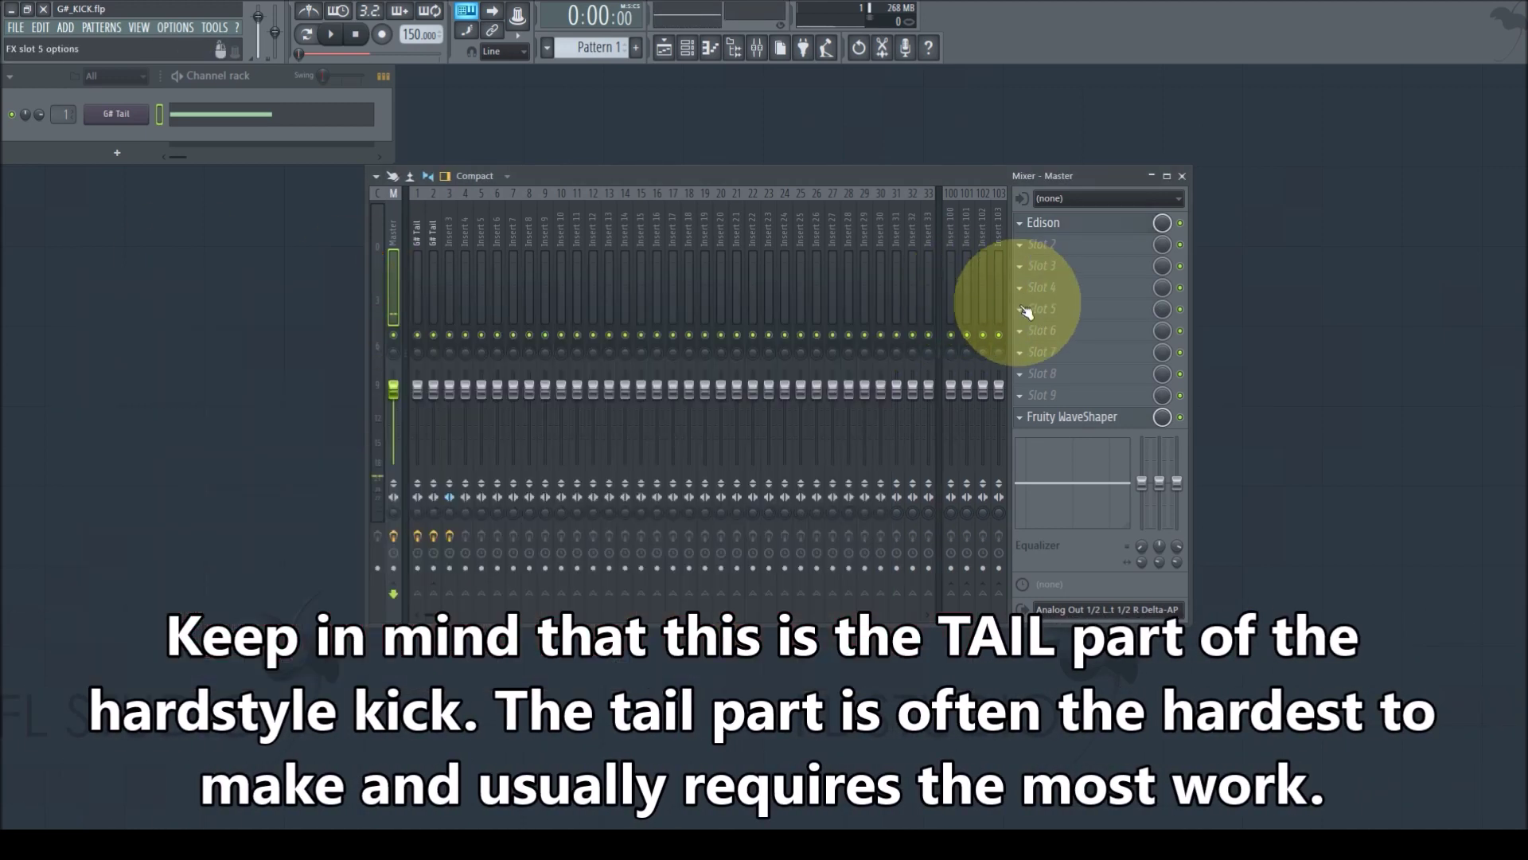
Select the G# Tail mixer track 1 and audition the G#3 key in the G# Tail channel's piano roll.
click(413, 223)
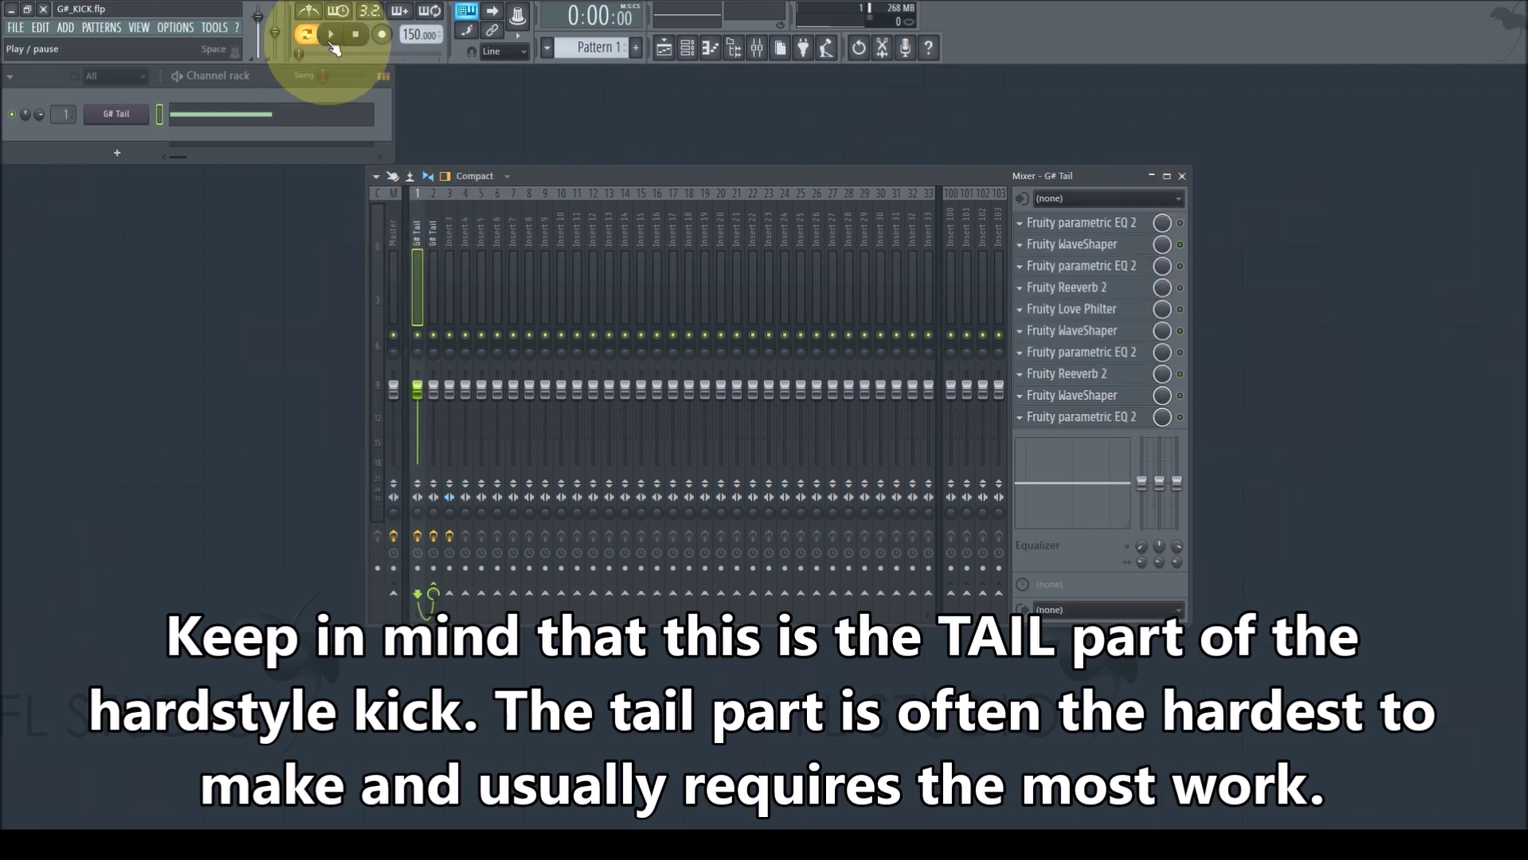
click(256, 116)
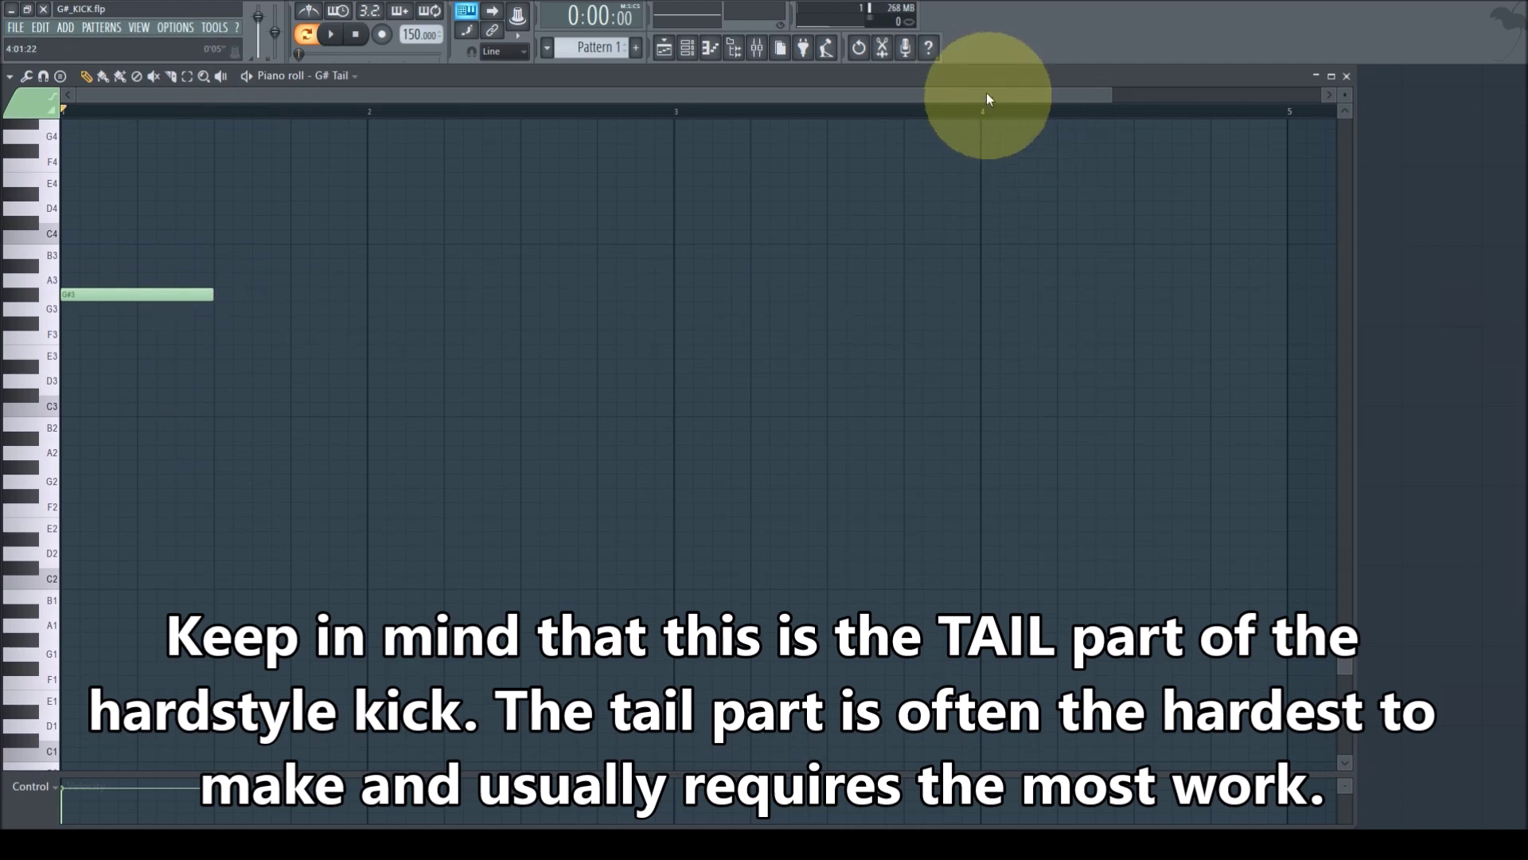
double_click(974, 78)
click(38, 344)
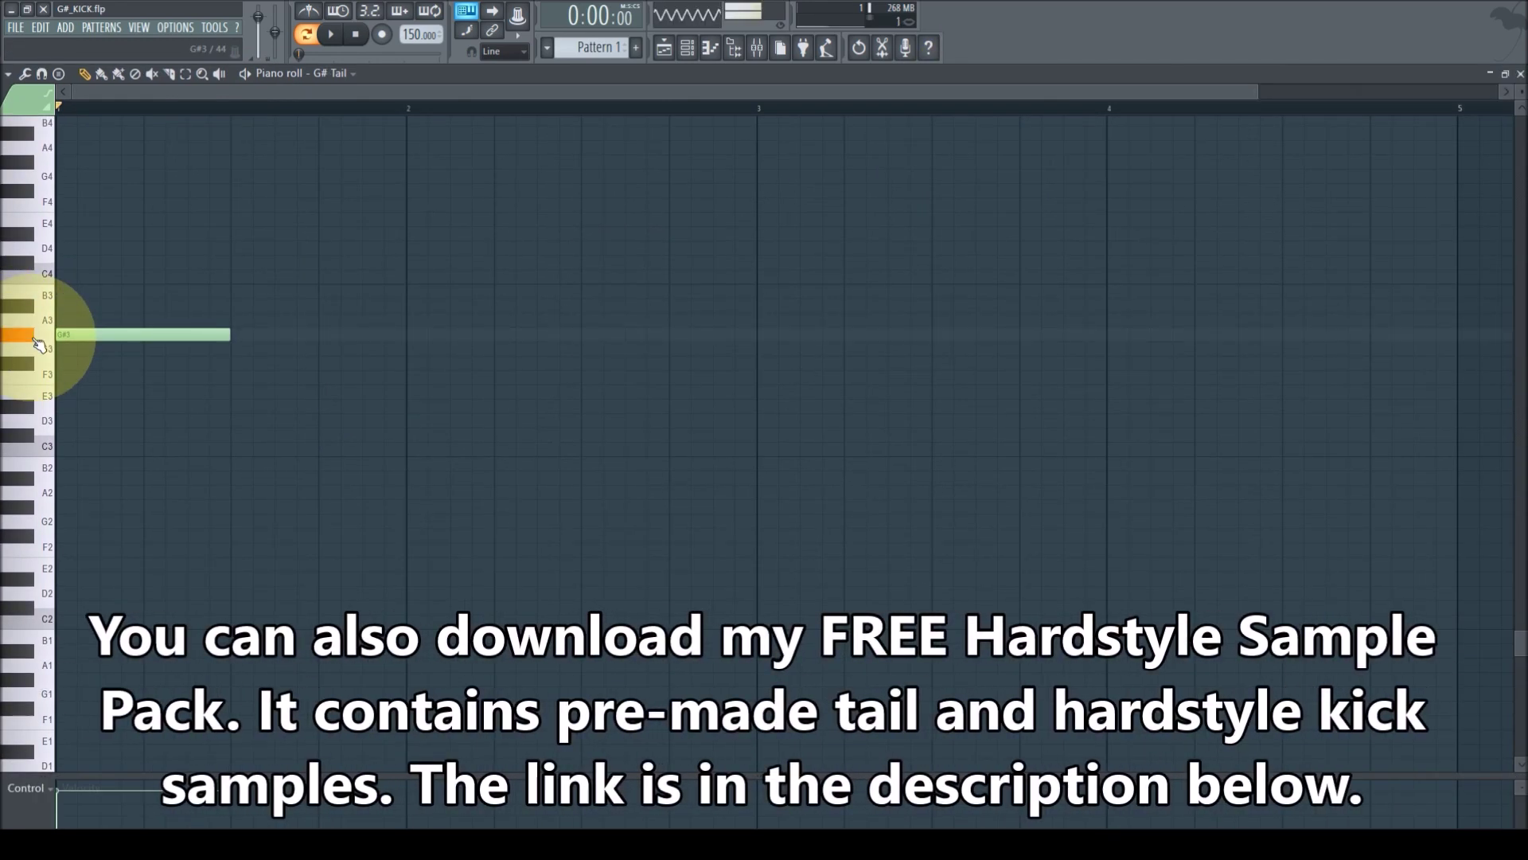
click(1520, 74)
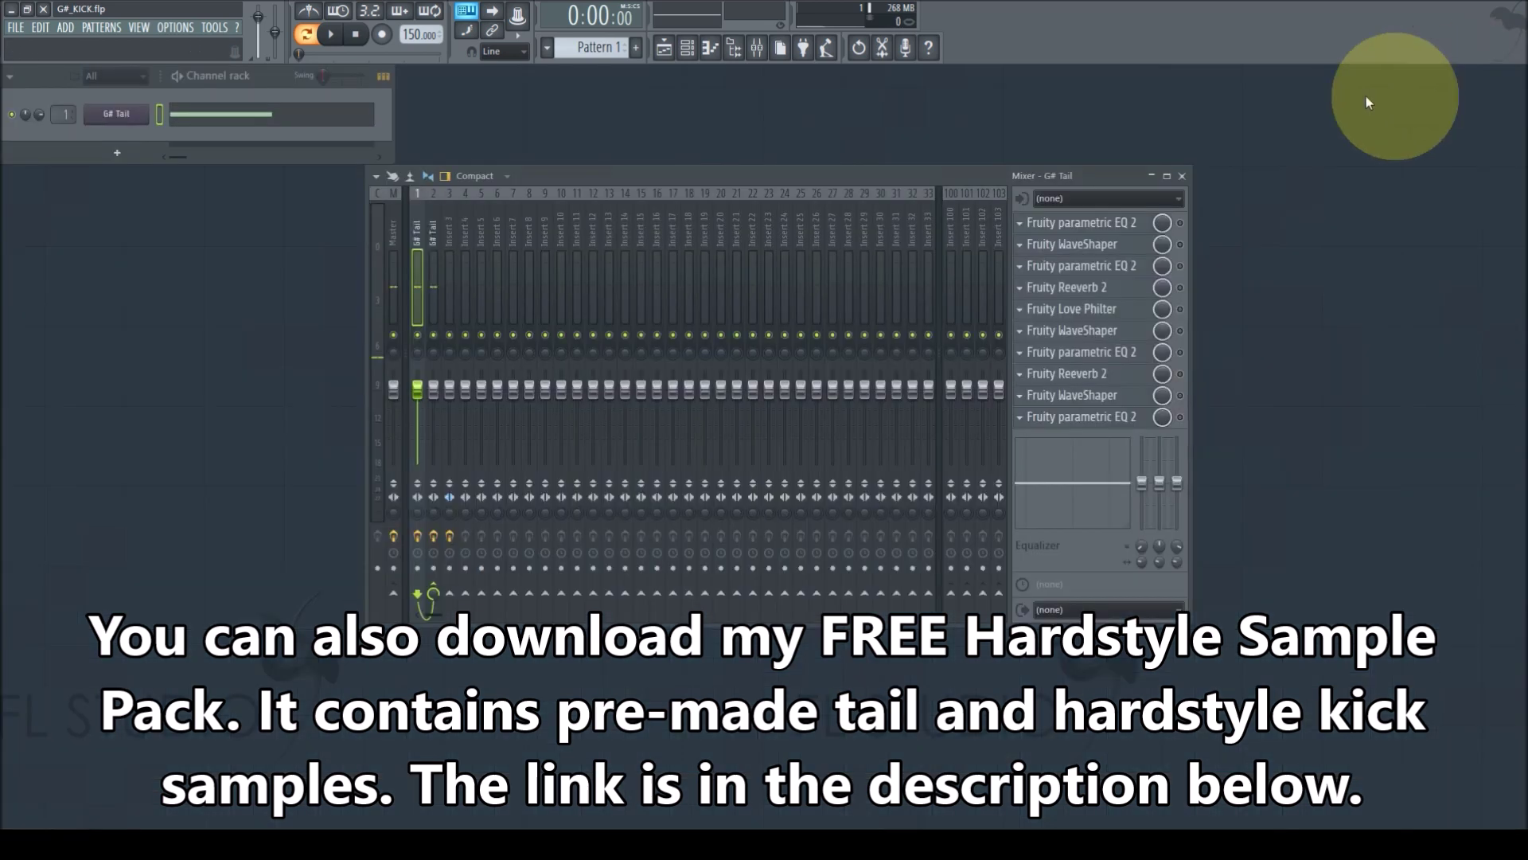
Open the G# Tail channel's 3x Osc and arrange it side by side with the mixer.
click(120, 121)
drag(334, 306, 270, 252)
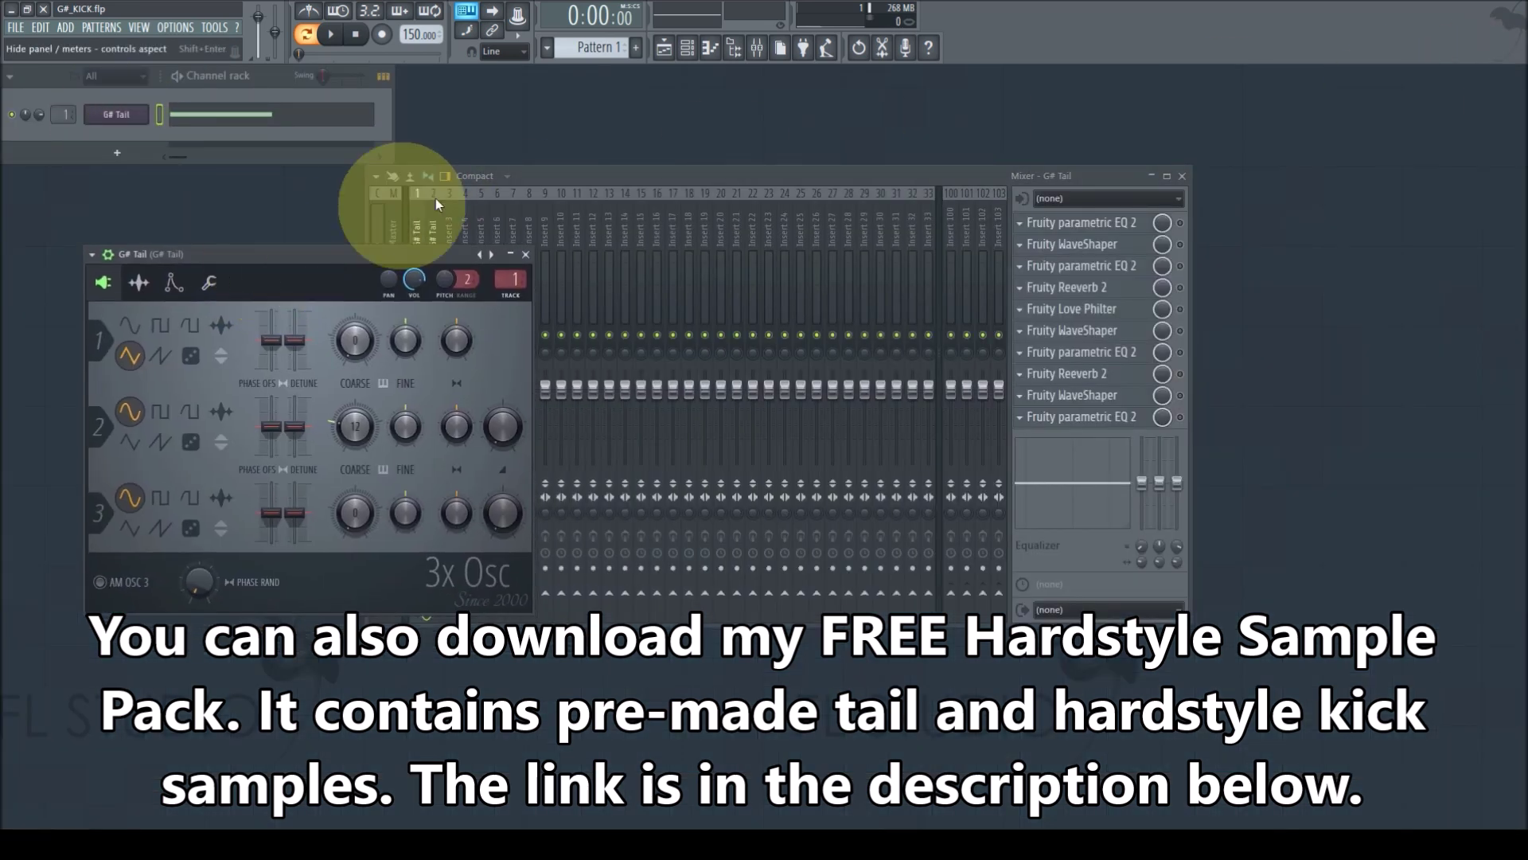
drag(604, 177, 846, 78)
drag(379, 253, 452, 175)
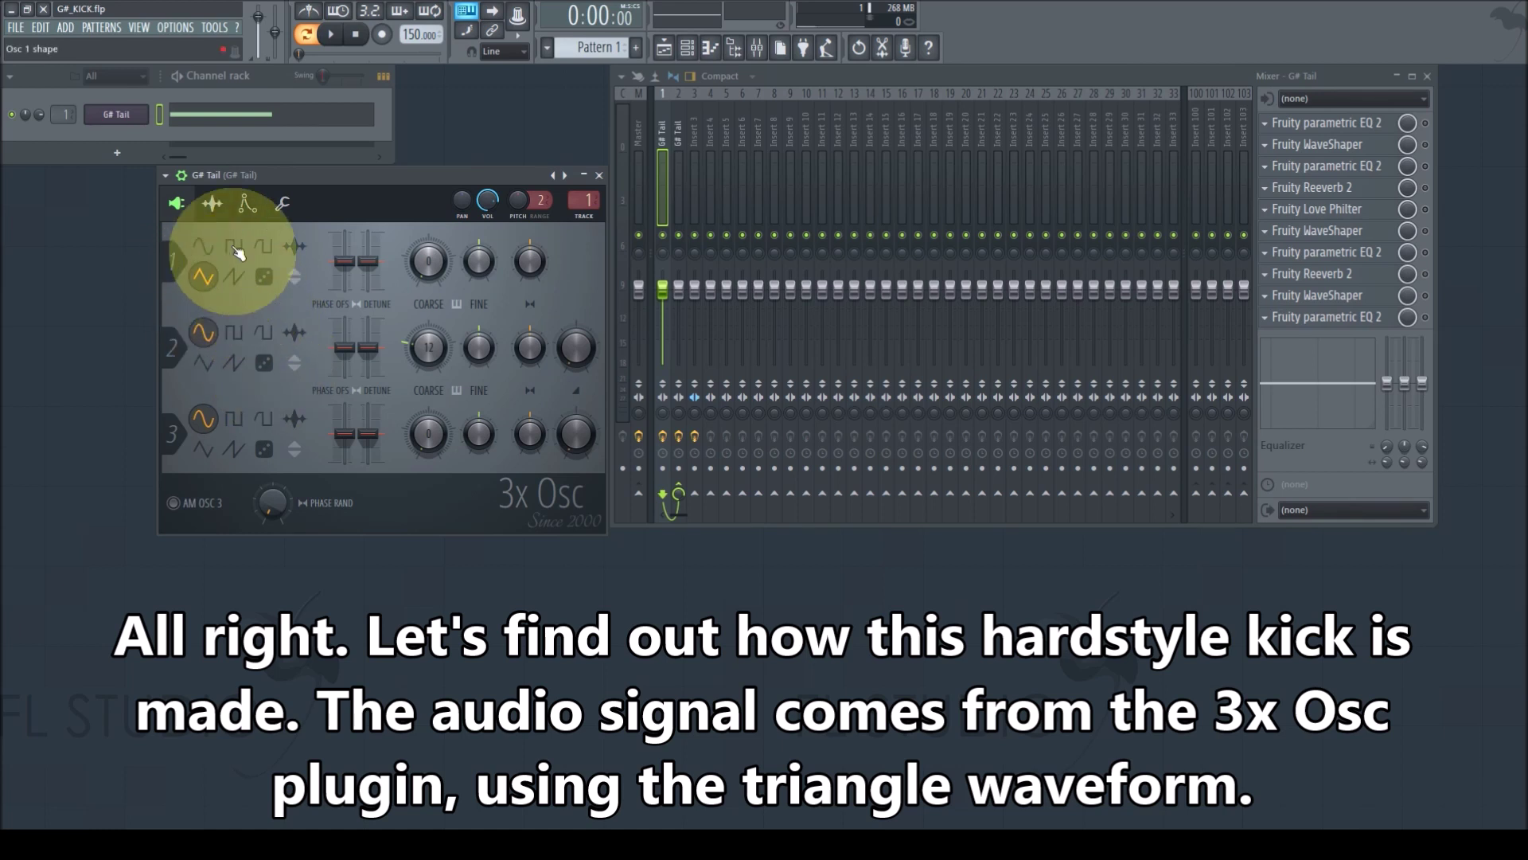
Review the 3x Osc's sample settings and its Volume, Mod X, Mod Y and Pitch envelopes.
click(213, 205)
click(247, 206)
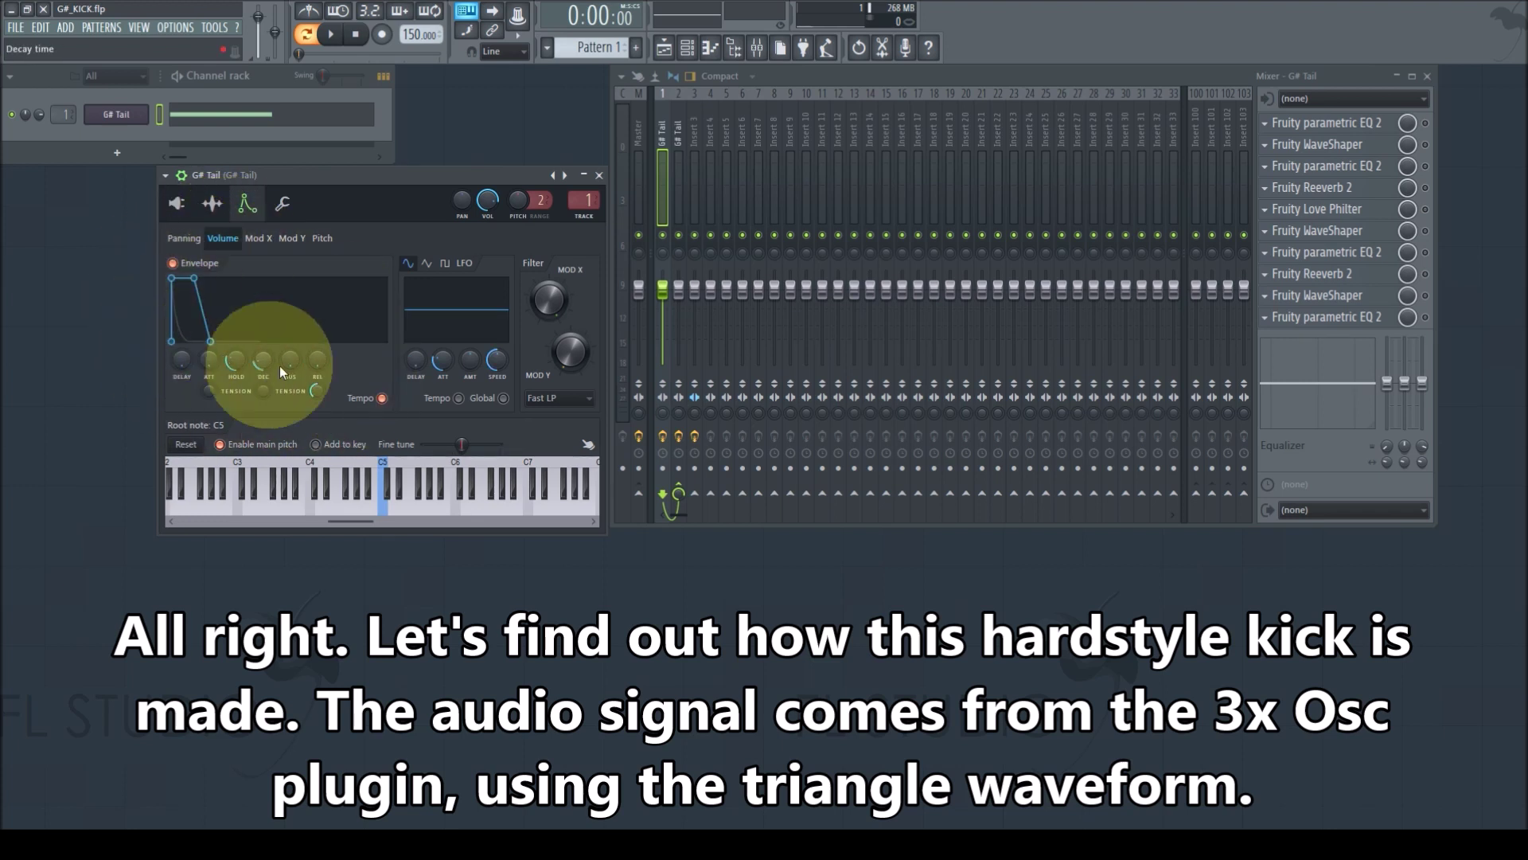
click(259, 239)
click(291, 239)
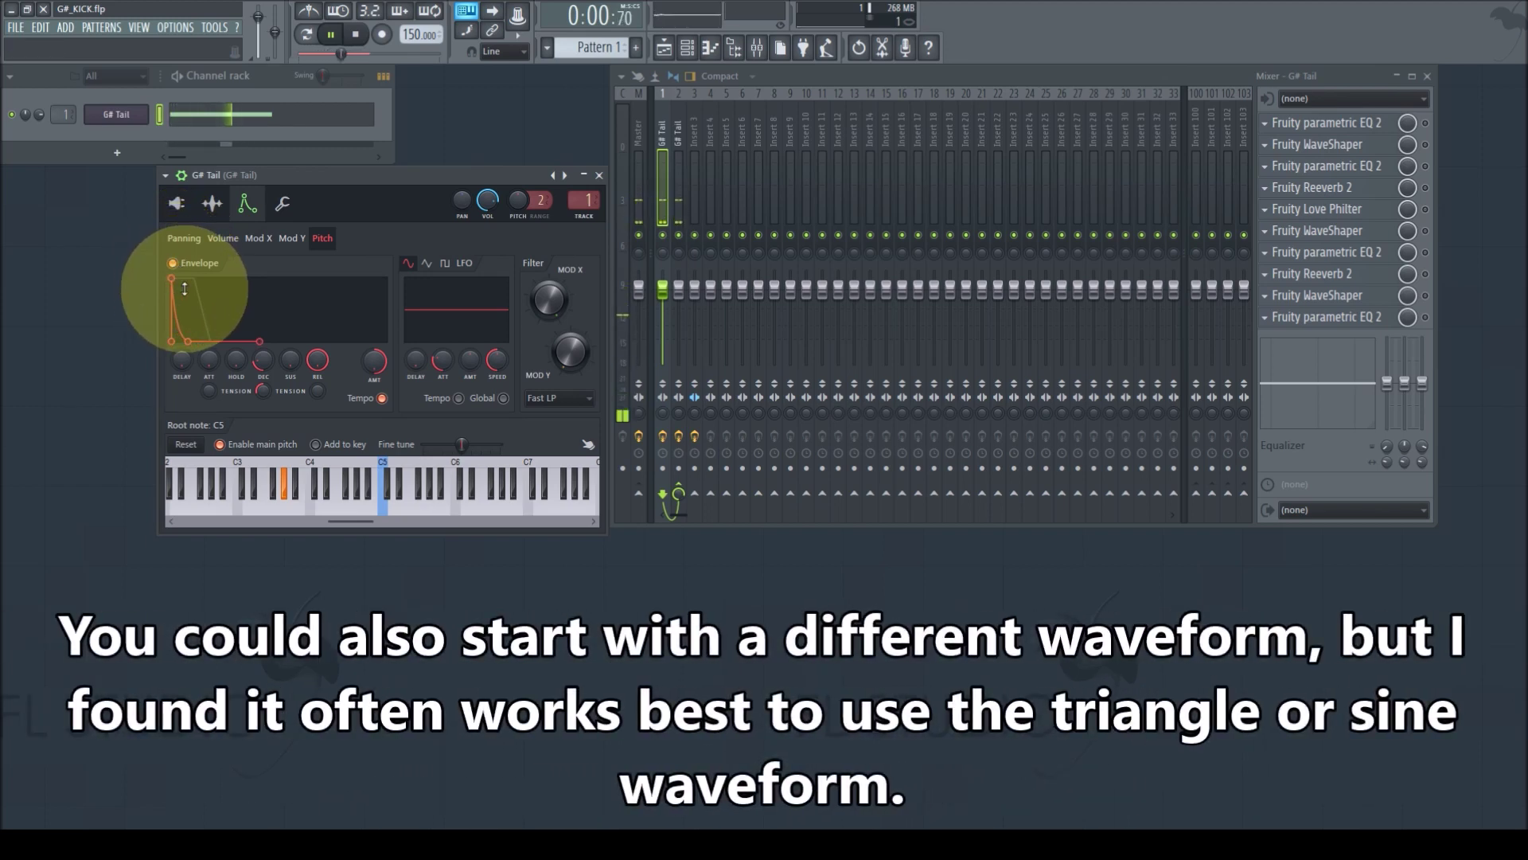
Audition the square and sine waveforms on oscillator 1, return it to the triangle waveform and stop playback.
click(176, 202)
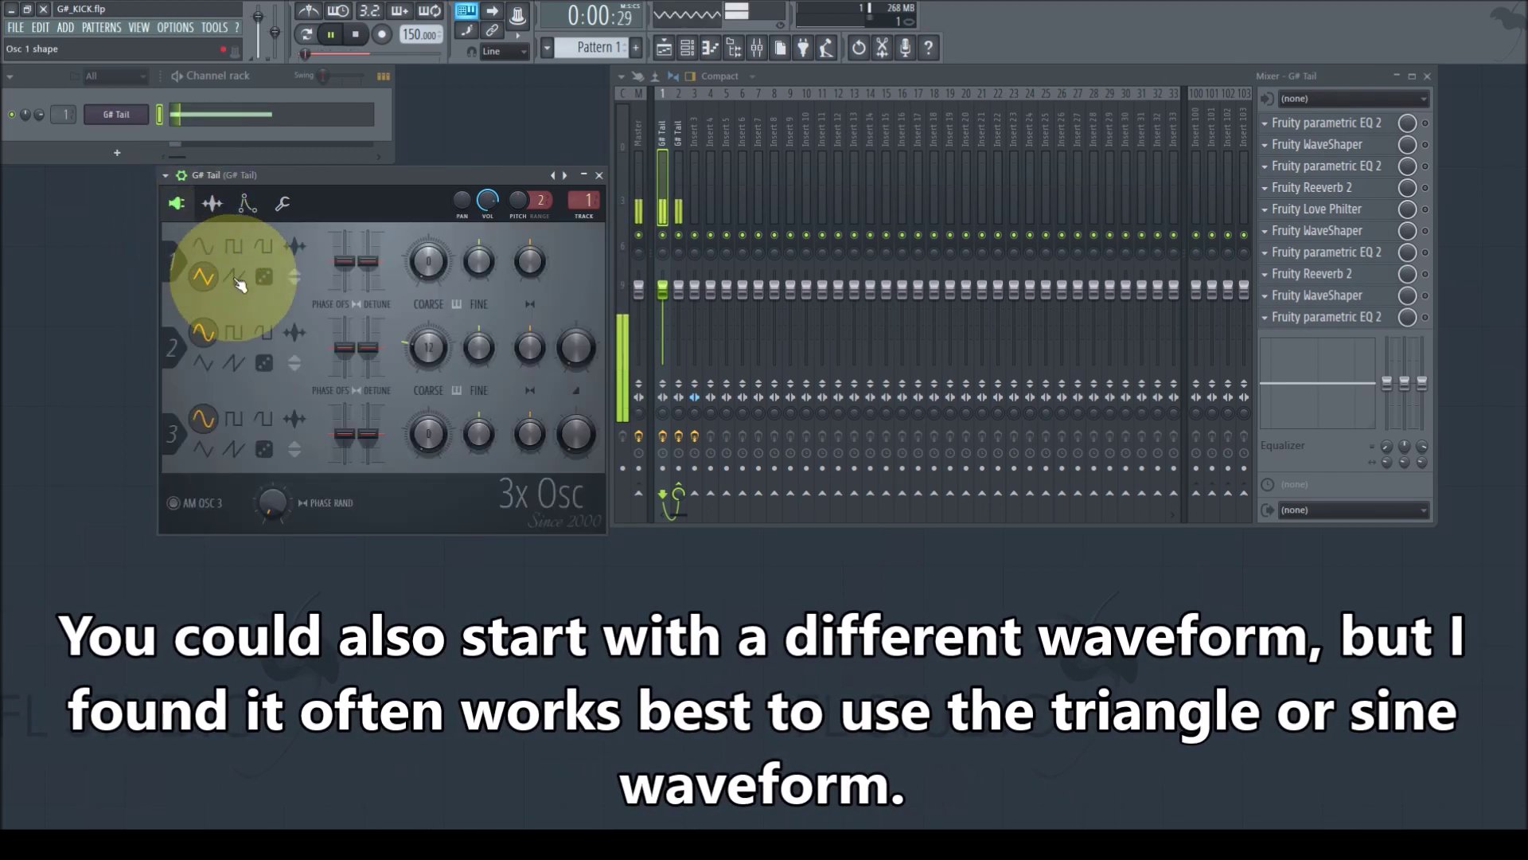
click(234, 249)
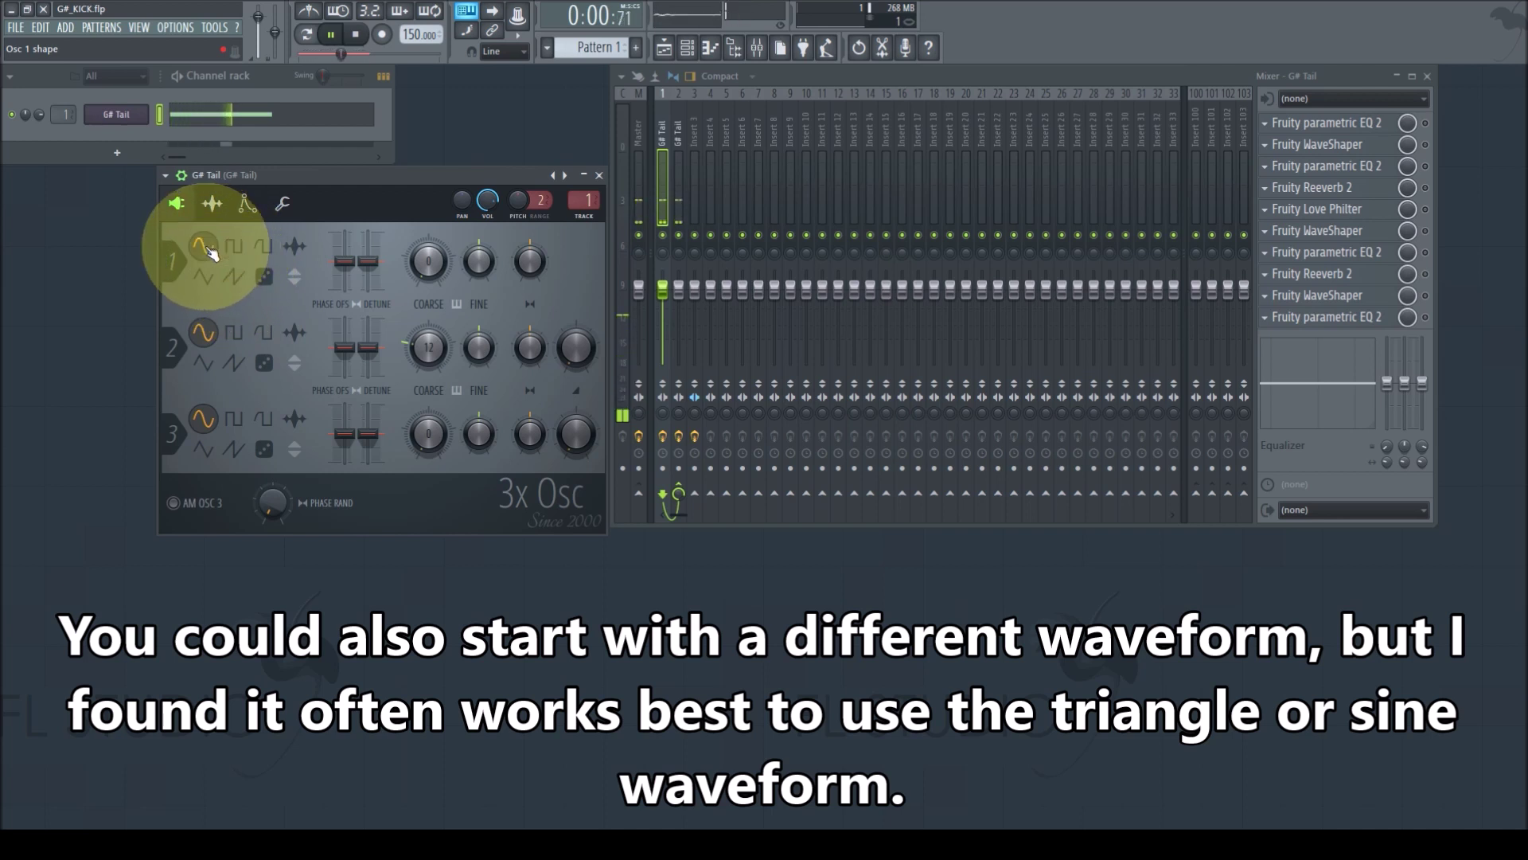
click(357, 36)
click(361, 36)
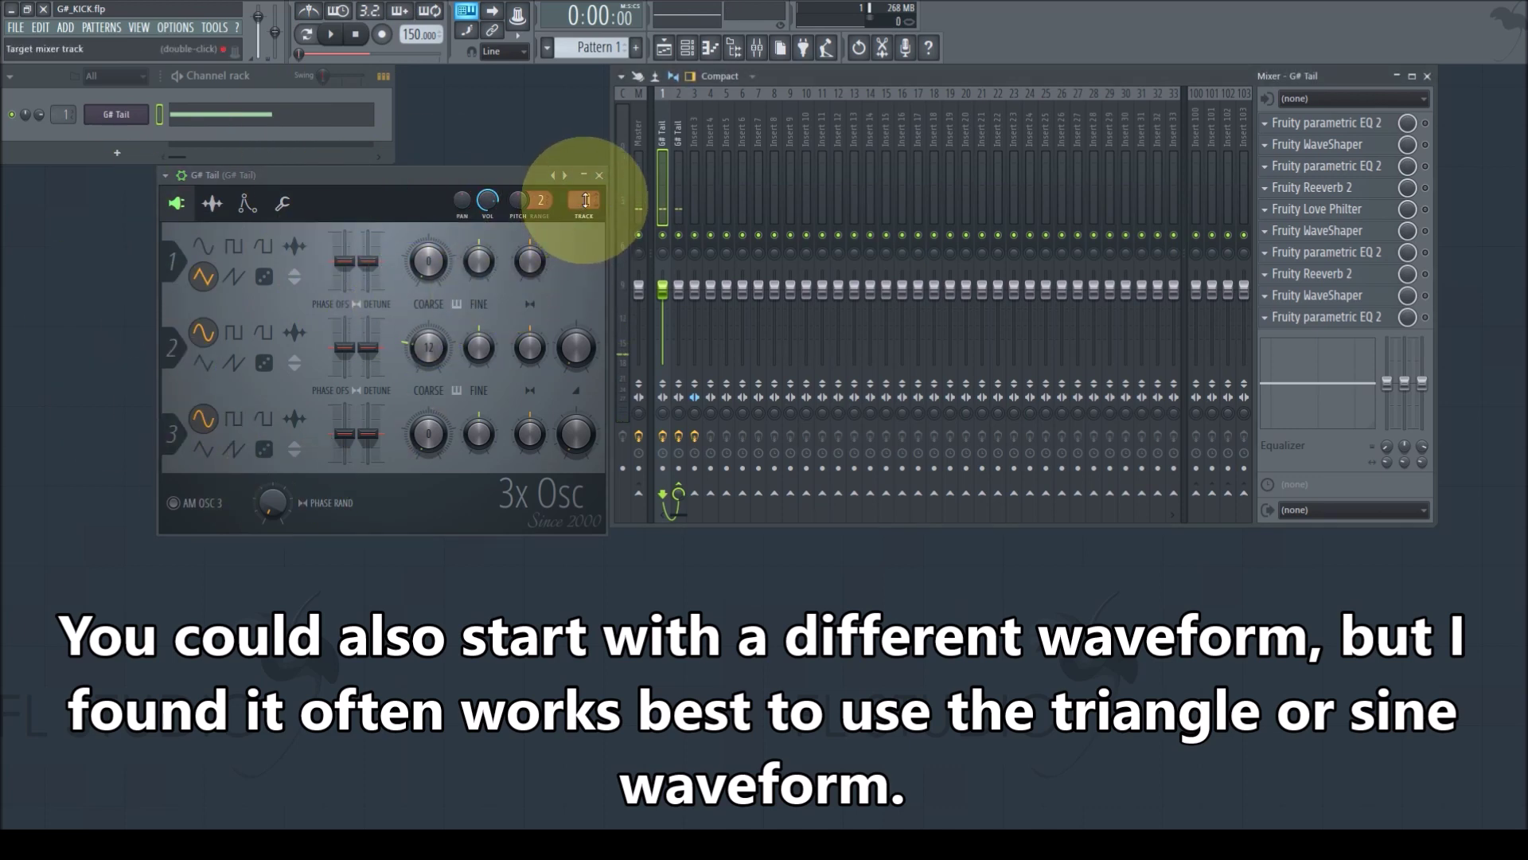
Close the 3x Osc, then enable Fruity parametric EQ 2 in slot 1 of mixer track 1 and view its curve.
click(602, 178)
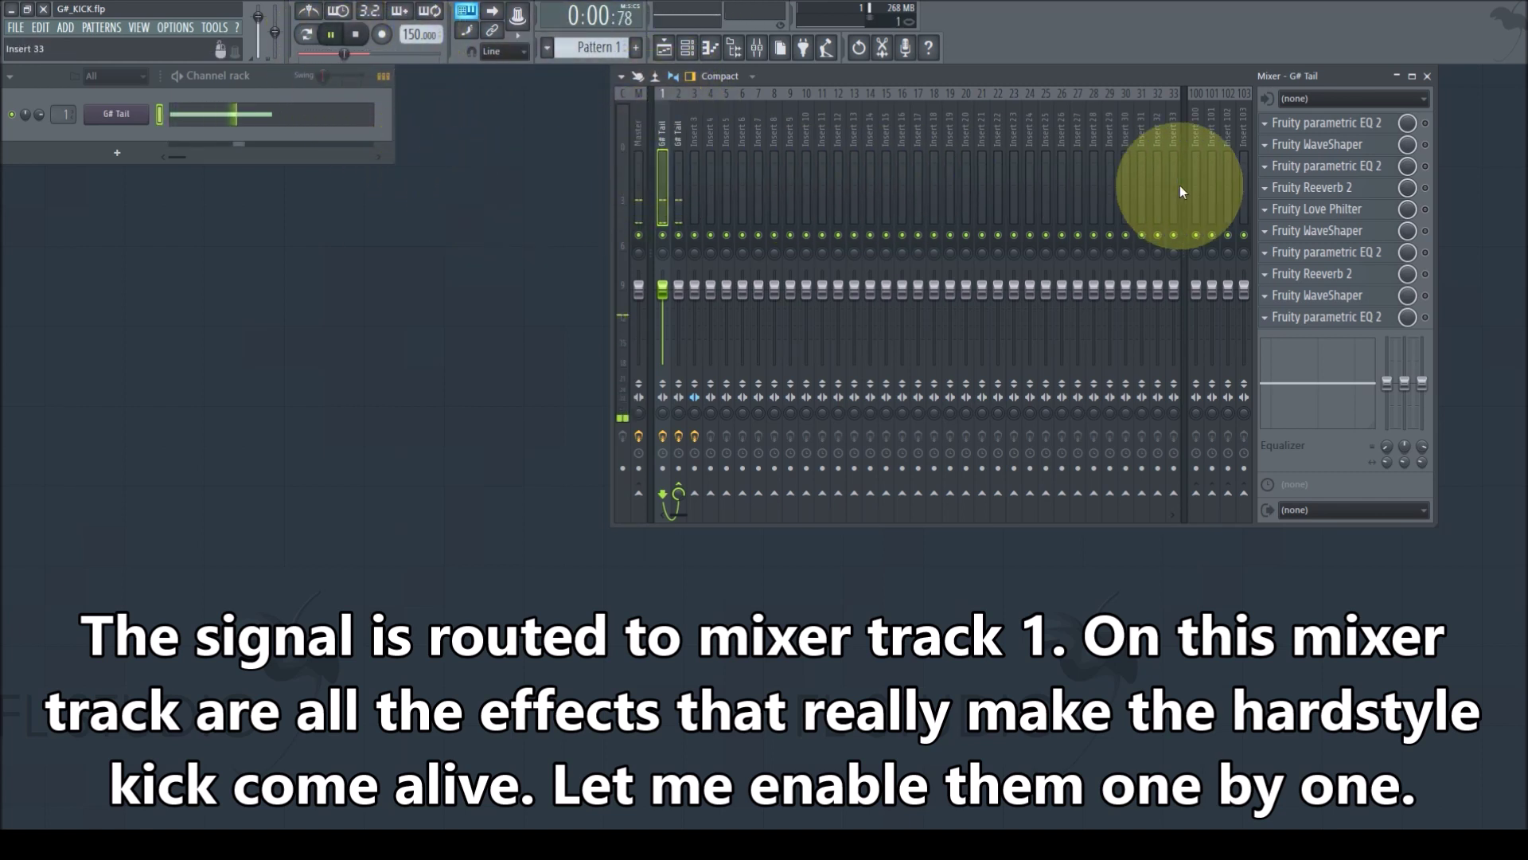
click(1425, 123)
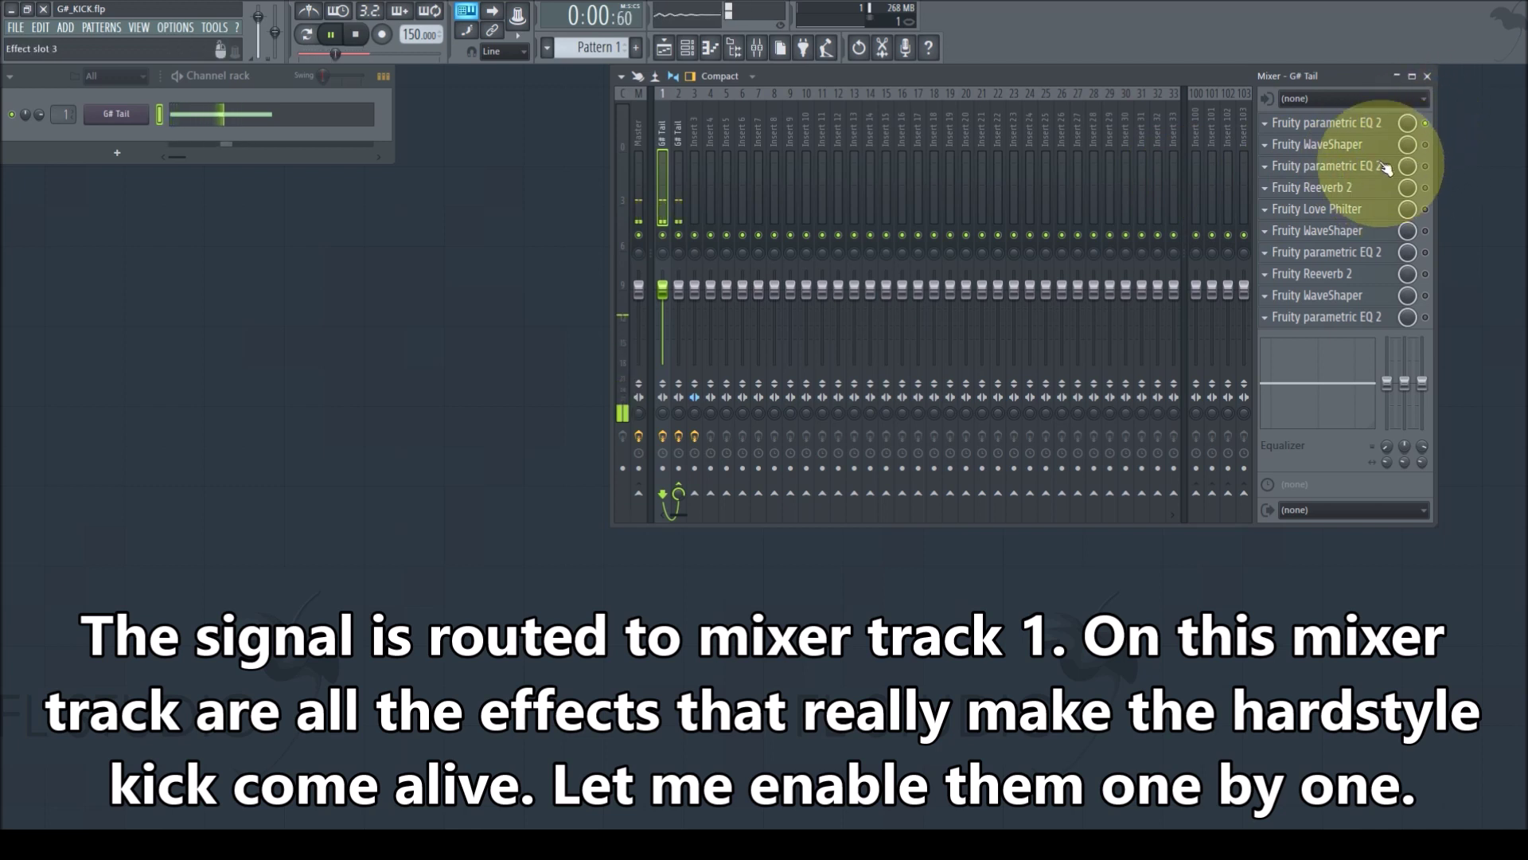
click(1337, 122)
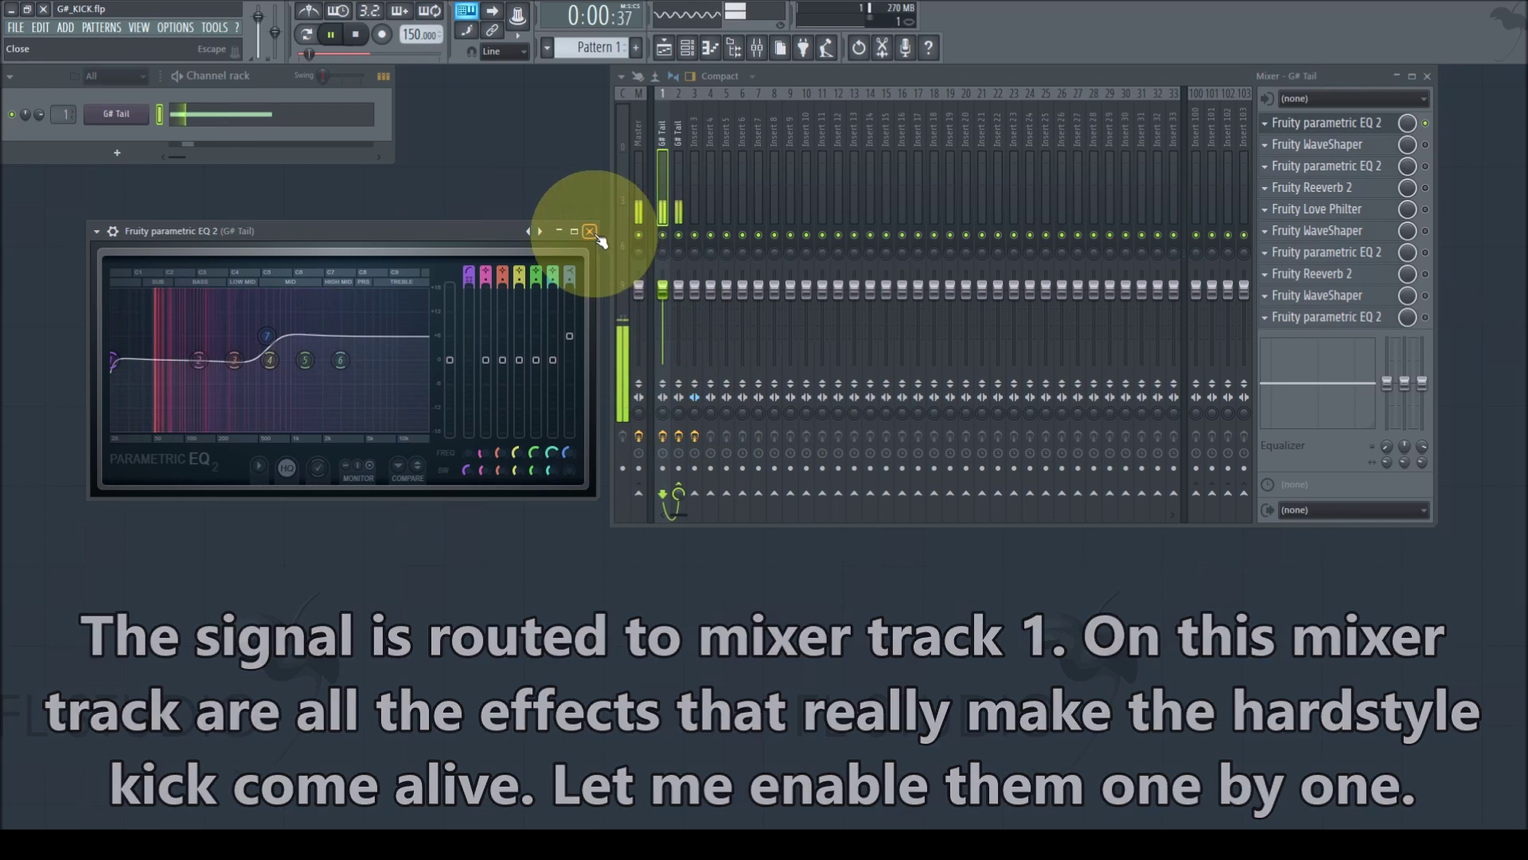
click(590, 232)
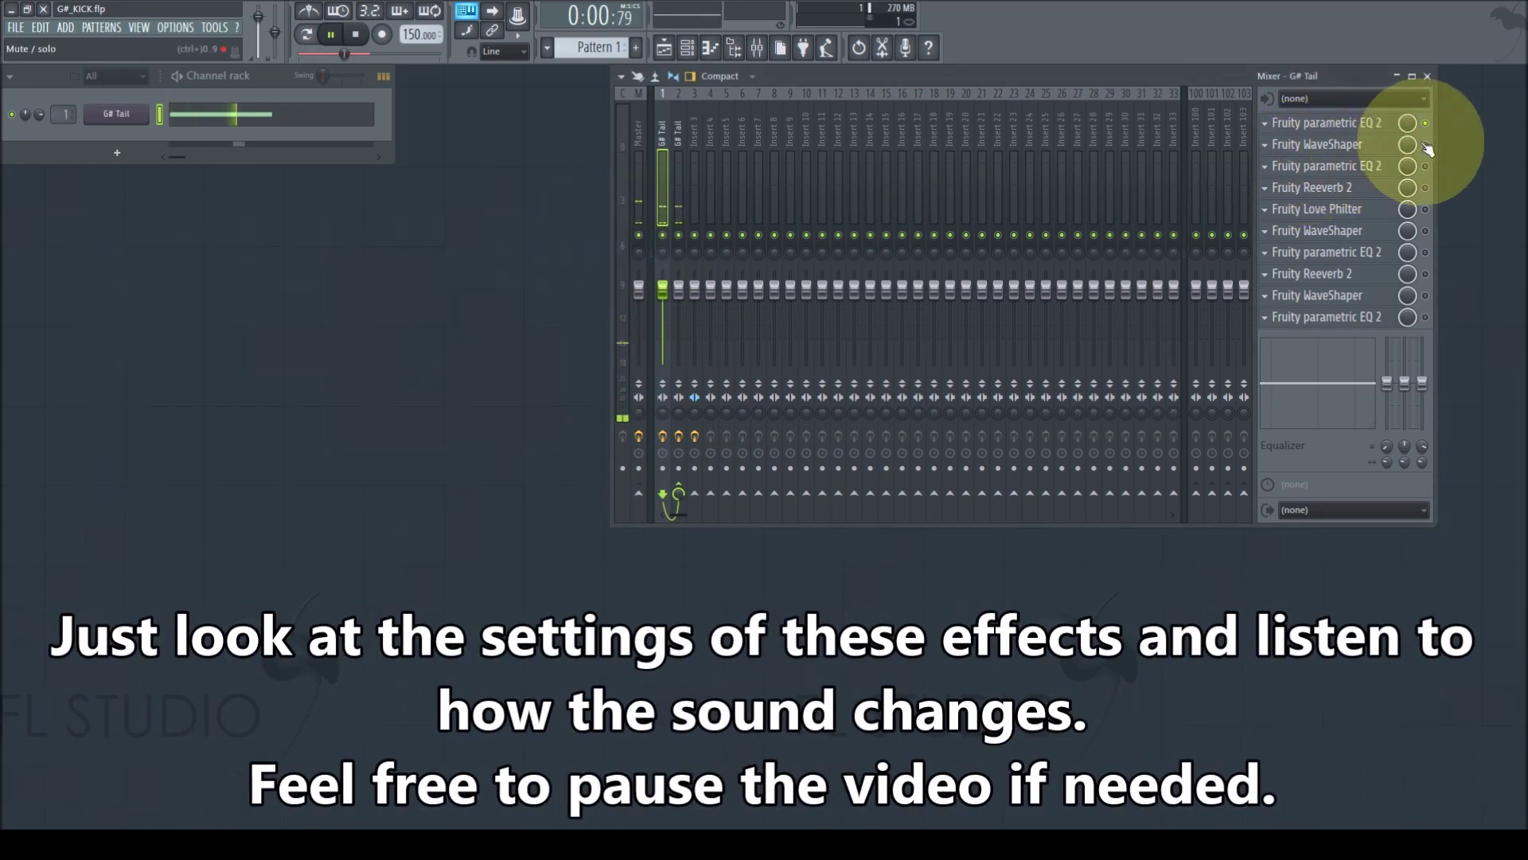
Enable the Fruity WaveShaper in slot 2 and Fruity parametric EQ 2 in slot 3, viewing each effect's settings.
click(1340, 148)
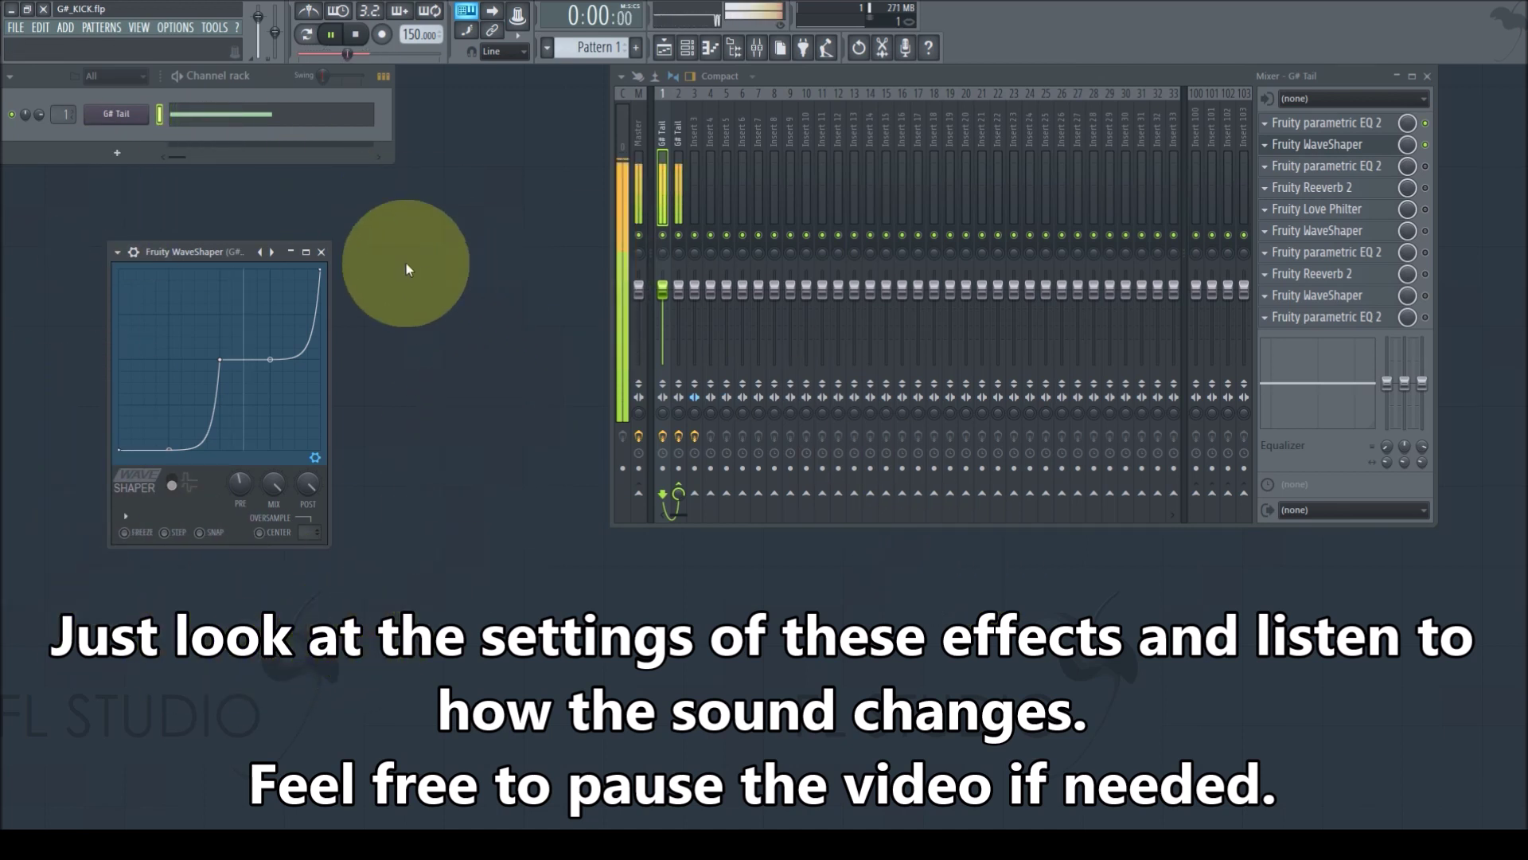
click(322, 253)
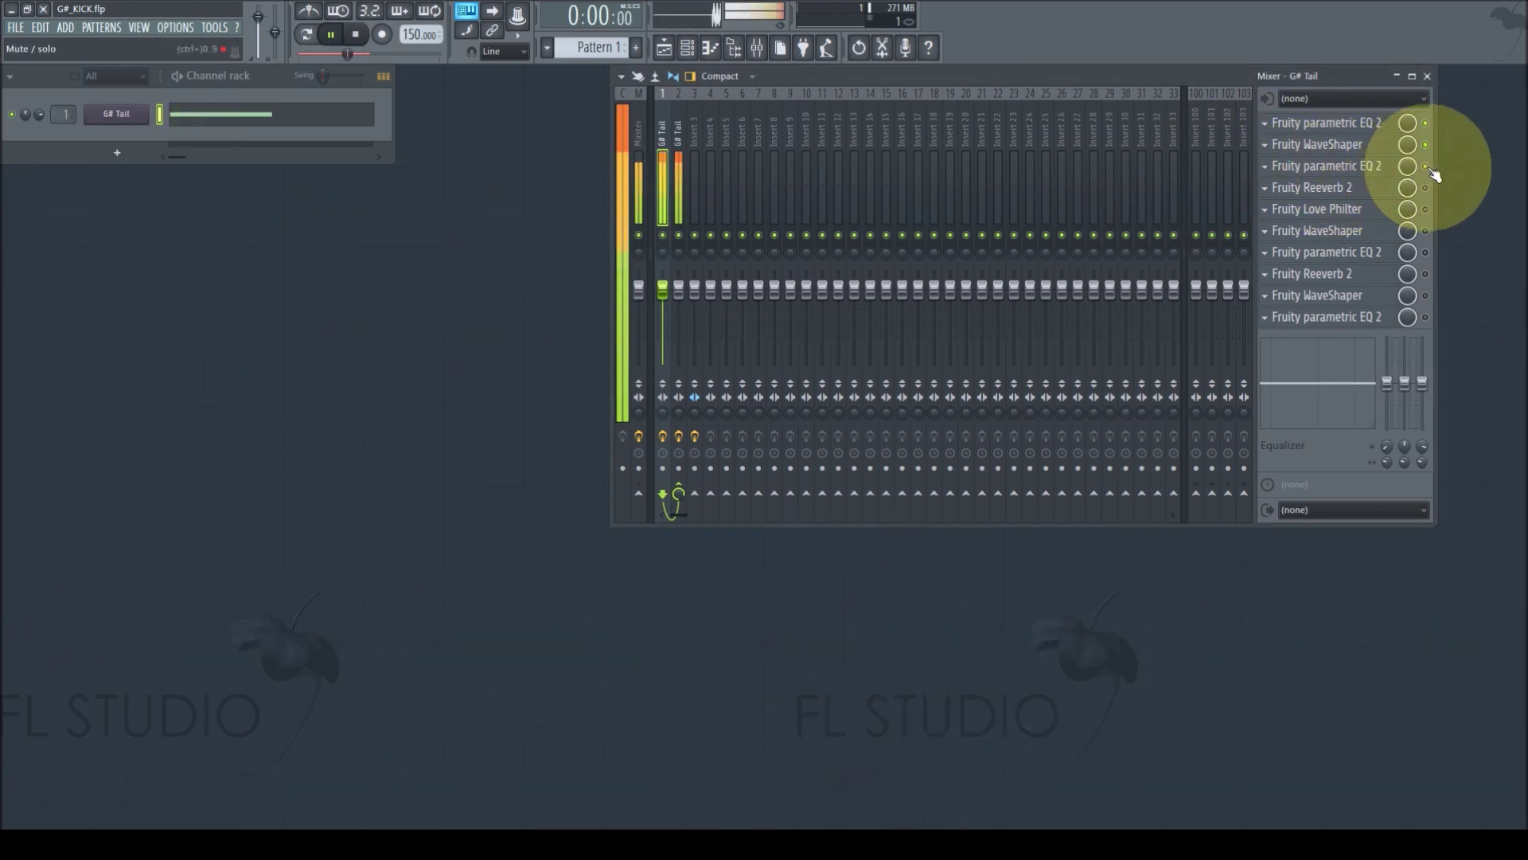
click(1349, 166)
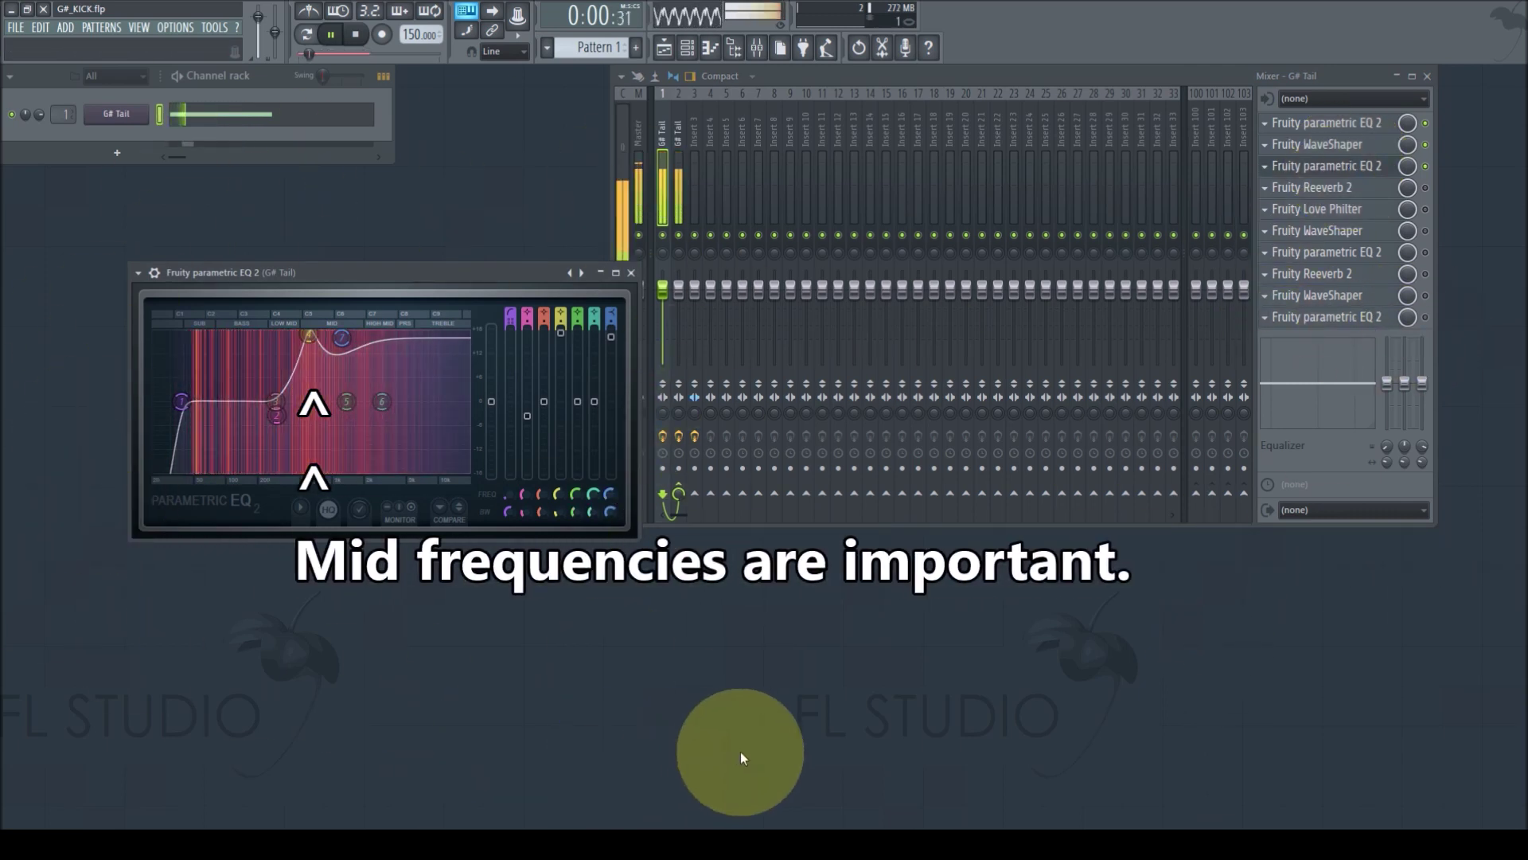
click(631, 272)
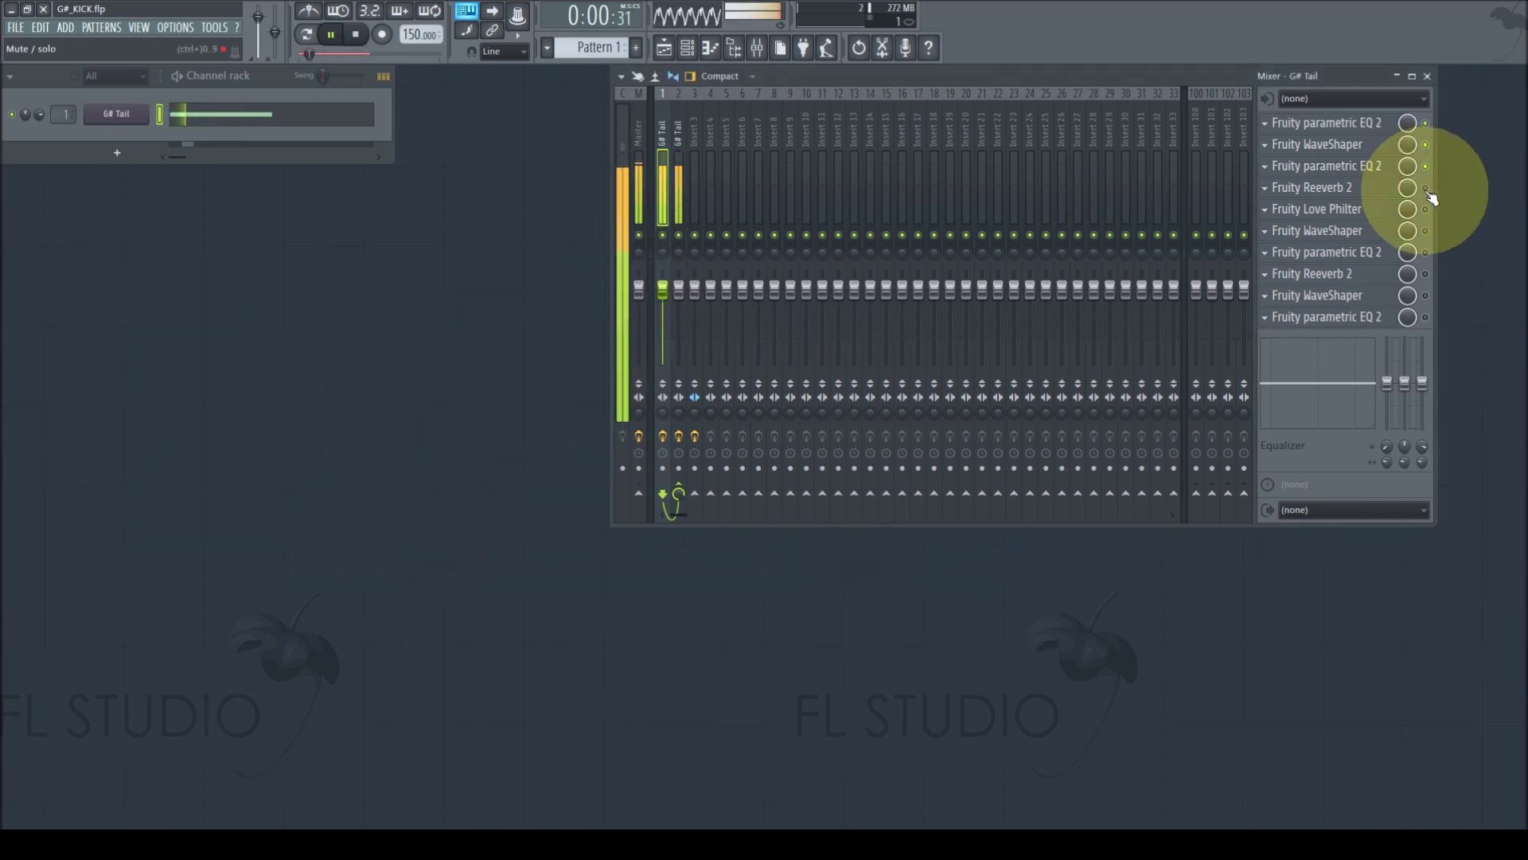
Enable Fruity Reeverb 2 in slot 4 and Fruity Love Philter in slot 5, viewing each effect's settings.
click(1354, 192)
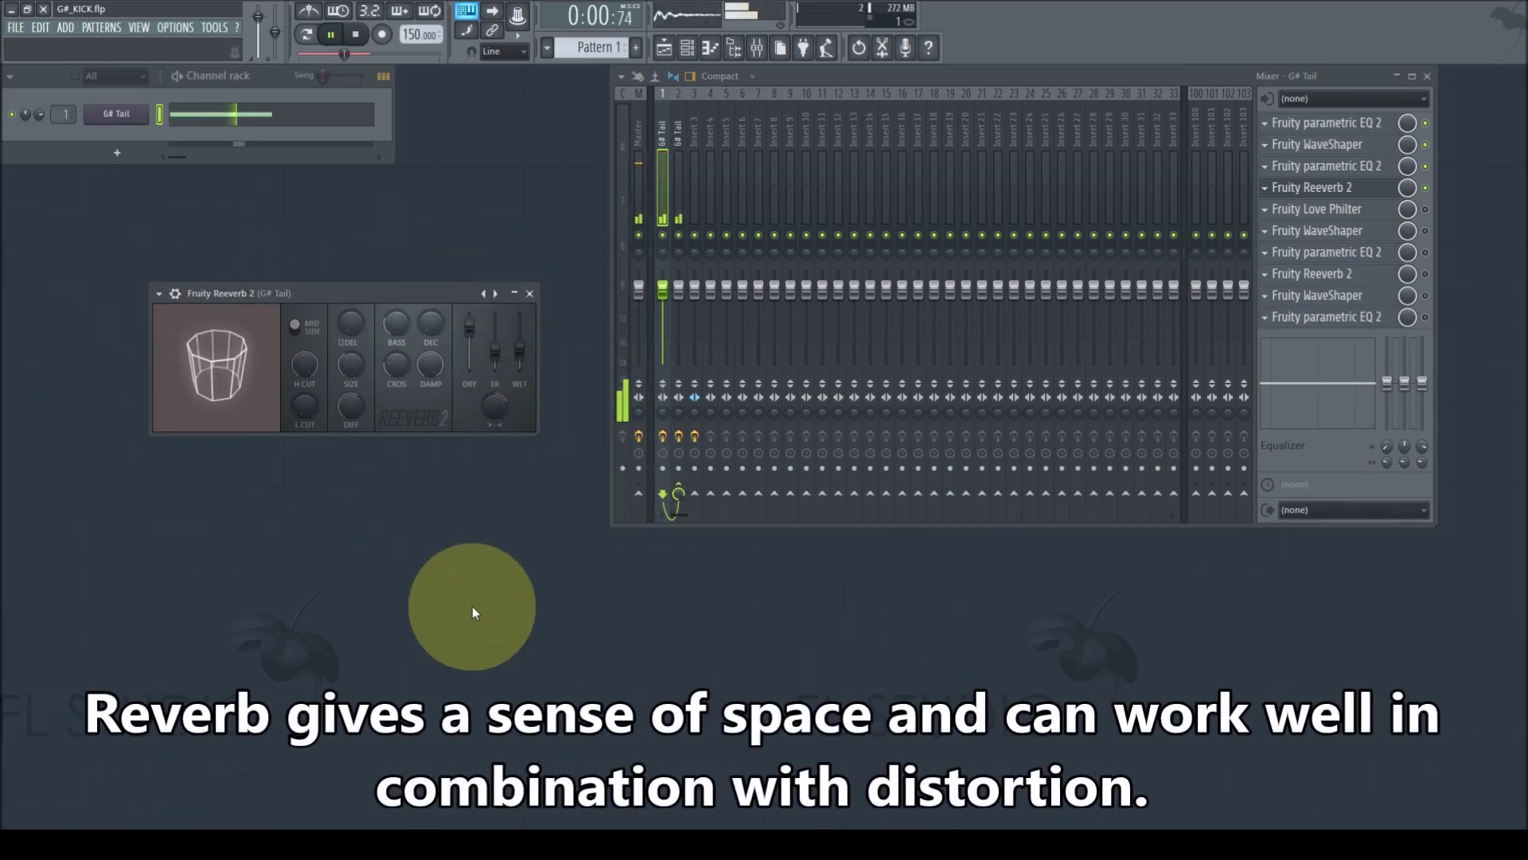
click(530, 293)
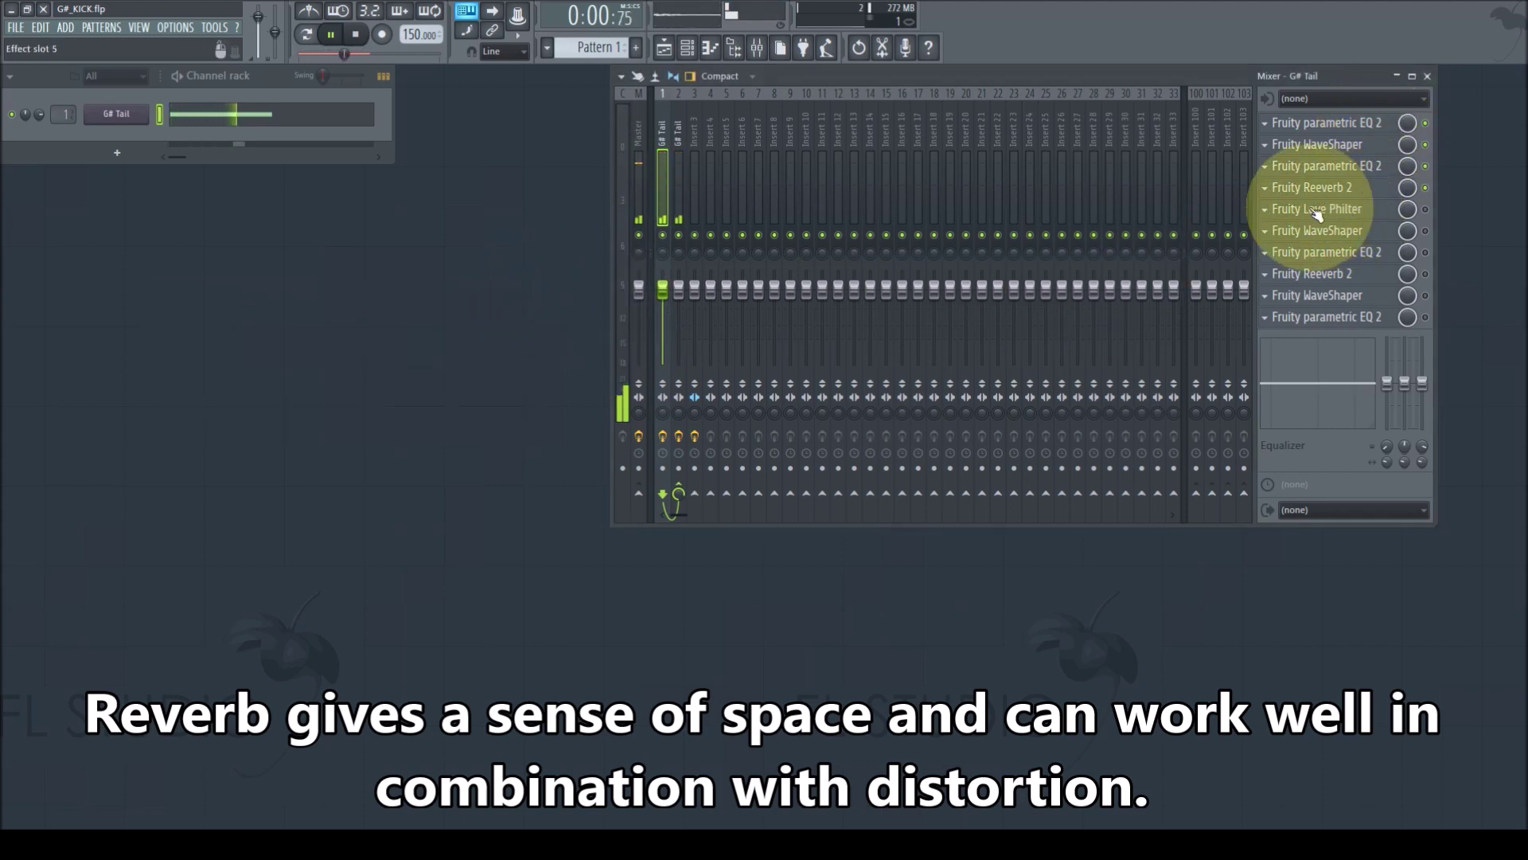
click(1425, 210)
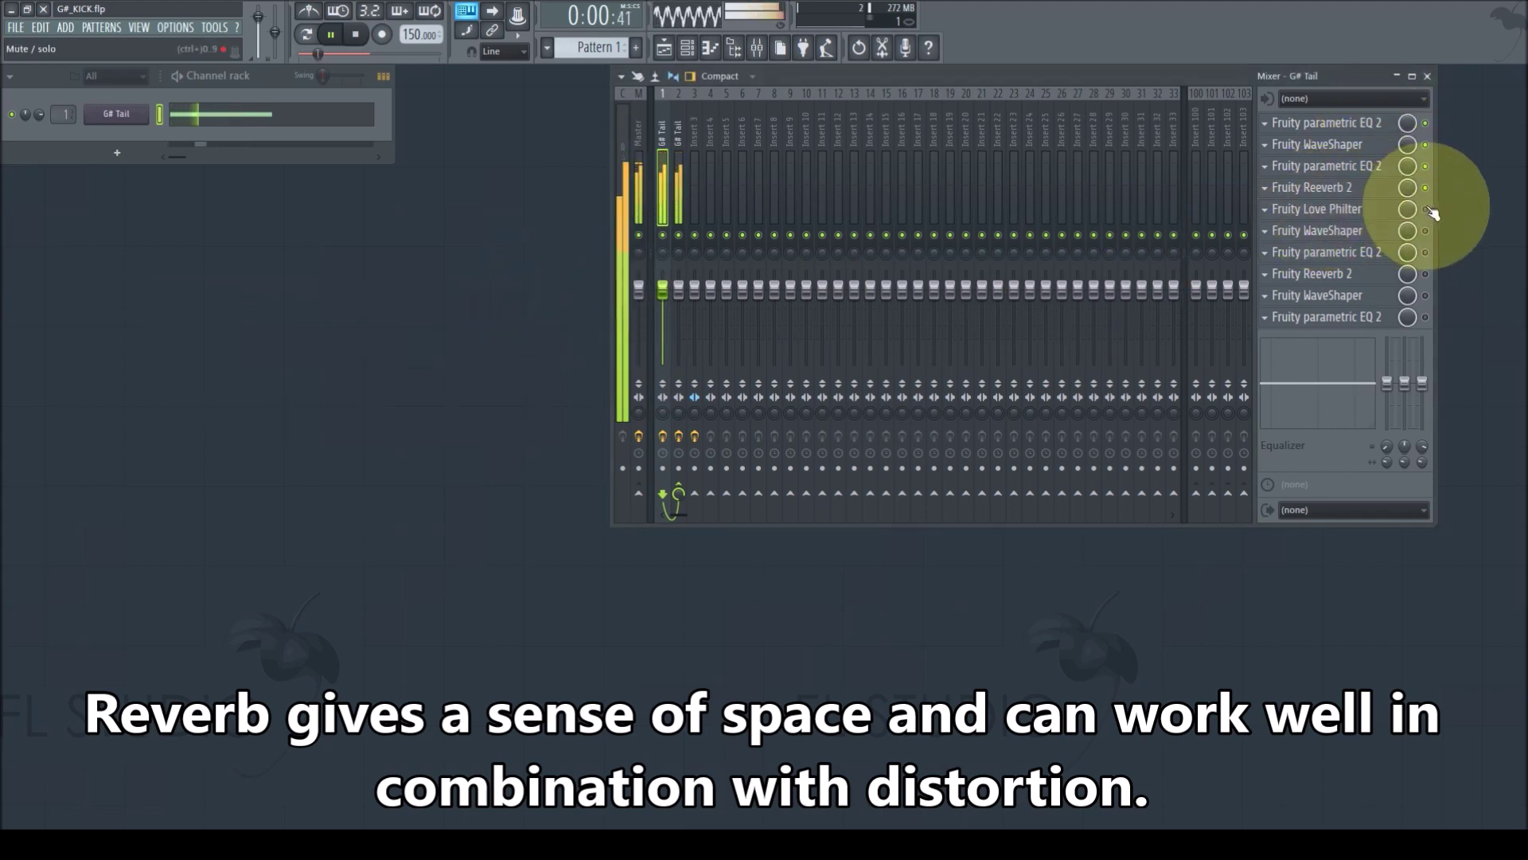
click(1345, 210)
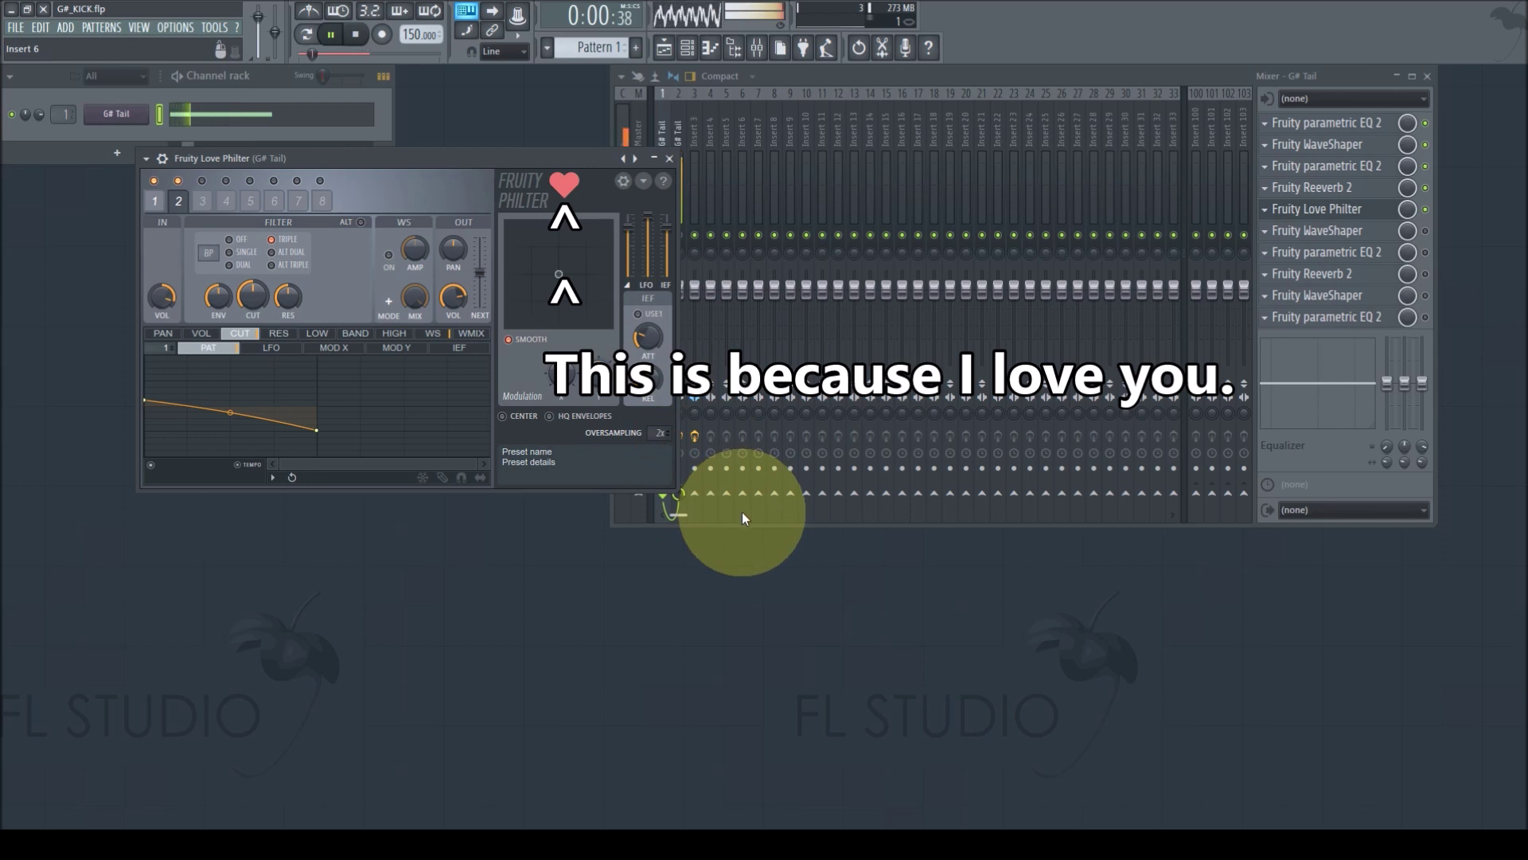
click(669, 158)
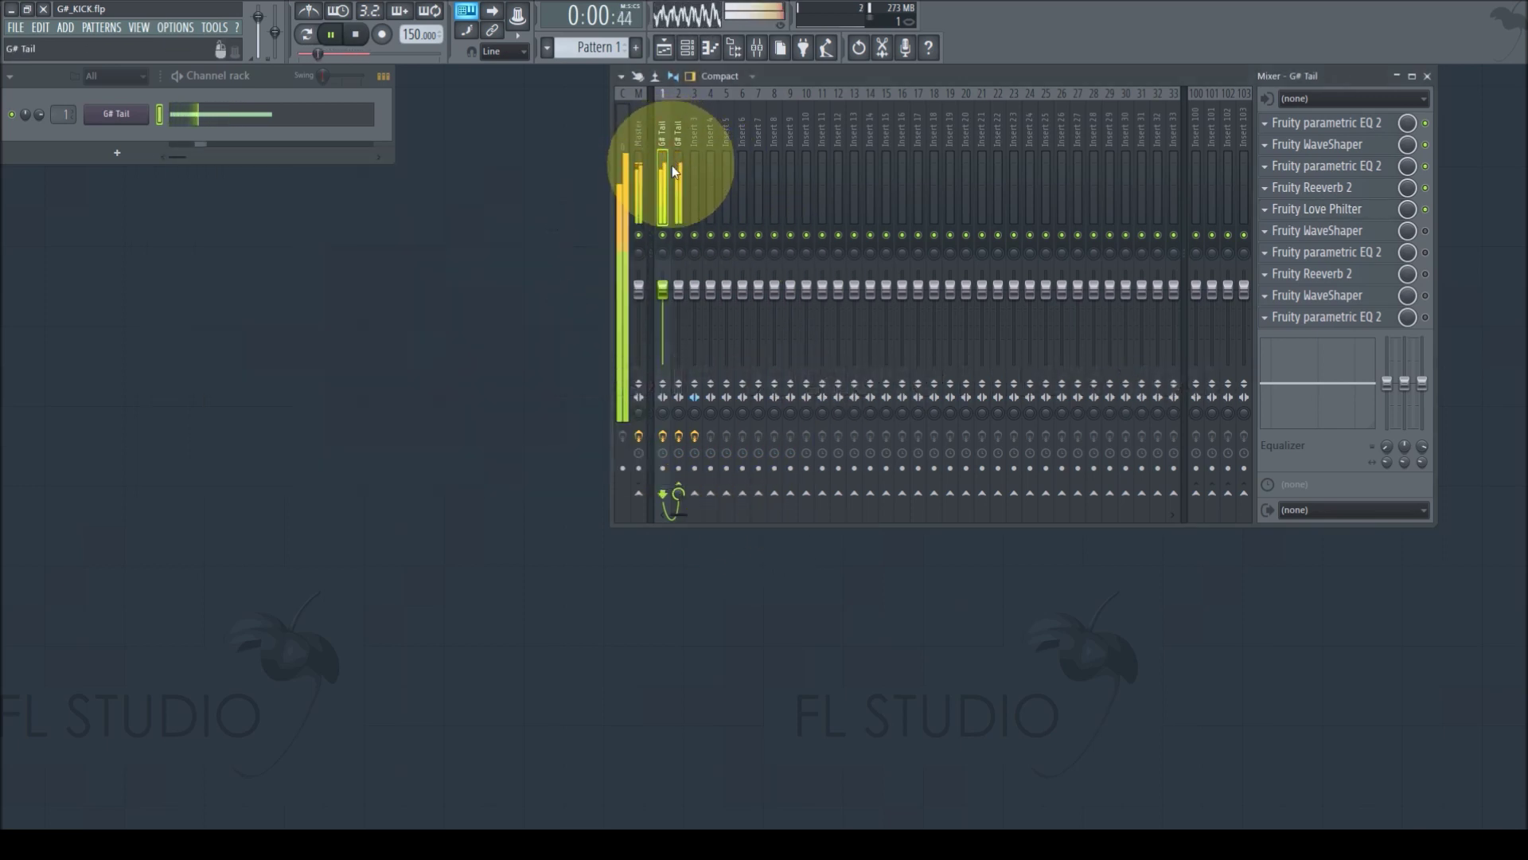
Enable the Fruity WaveShaper in slot 6 and Fruity parametric EQ 2 in slot 7, viewing each effect's settings.
click(1425, 231)
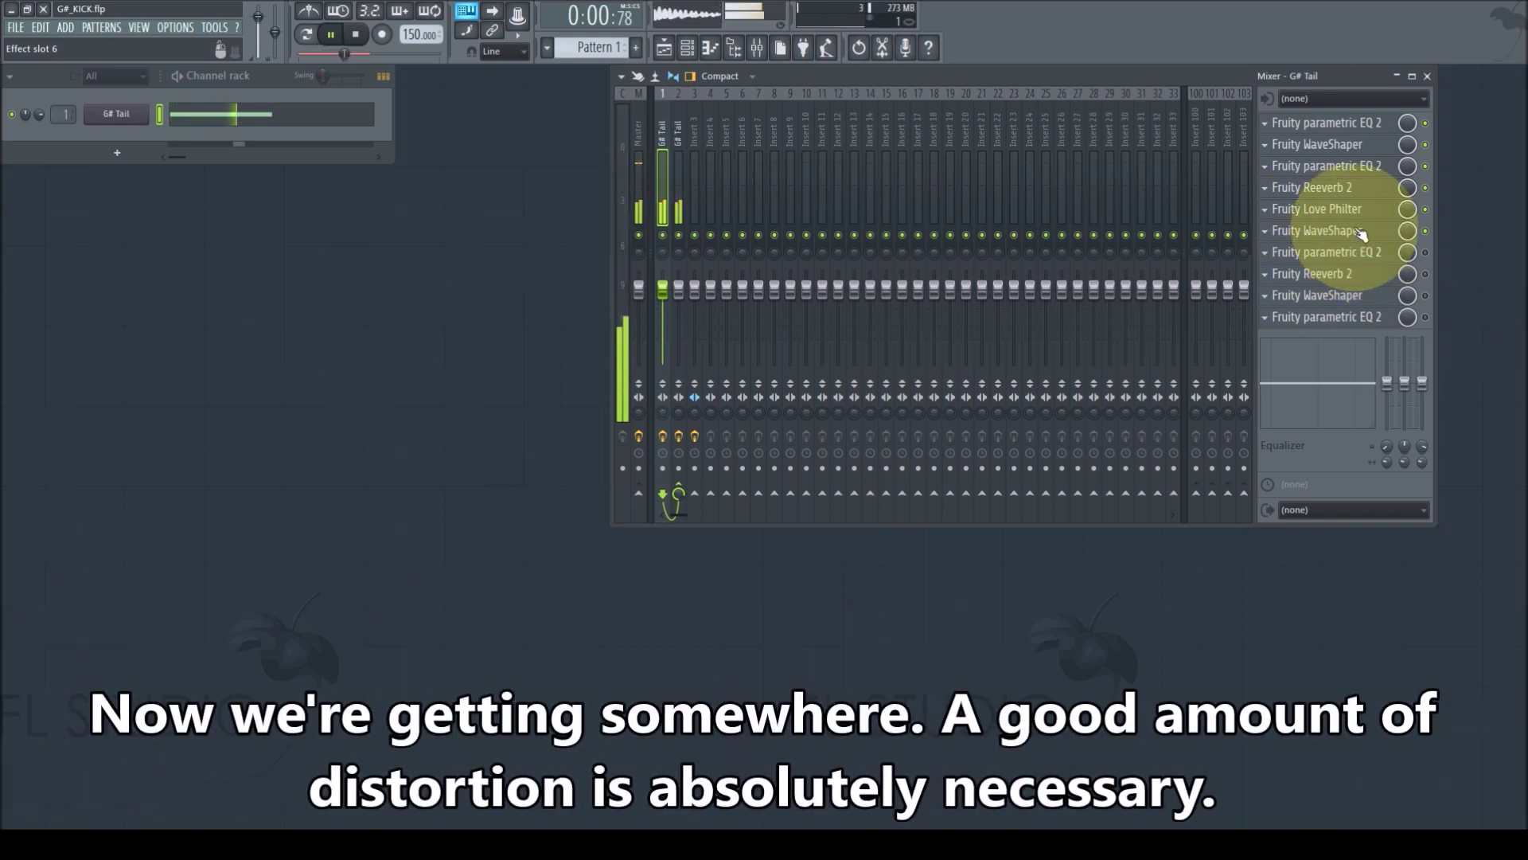
click(1340, 231)
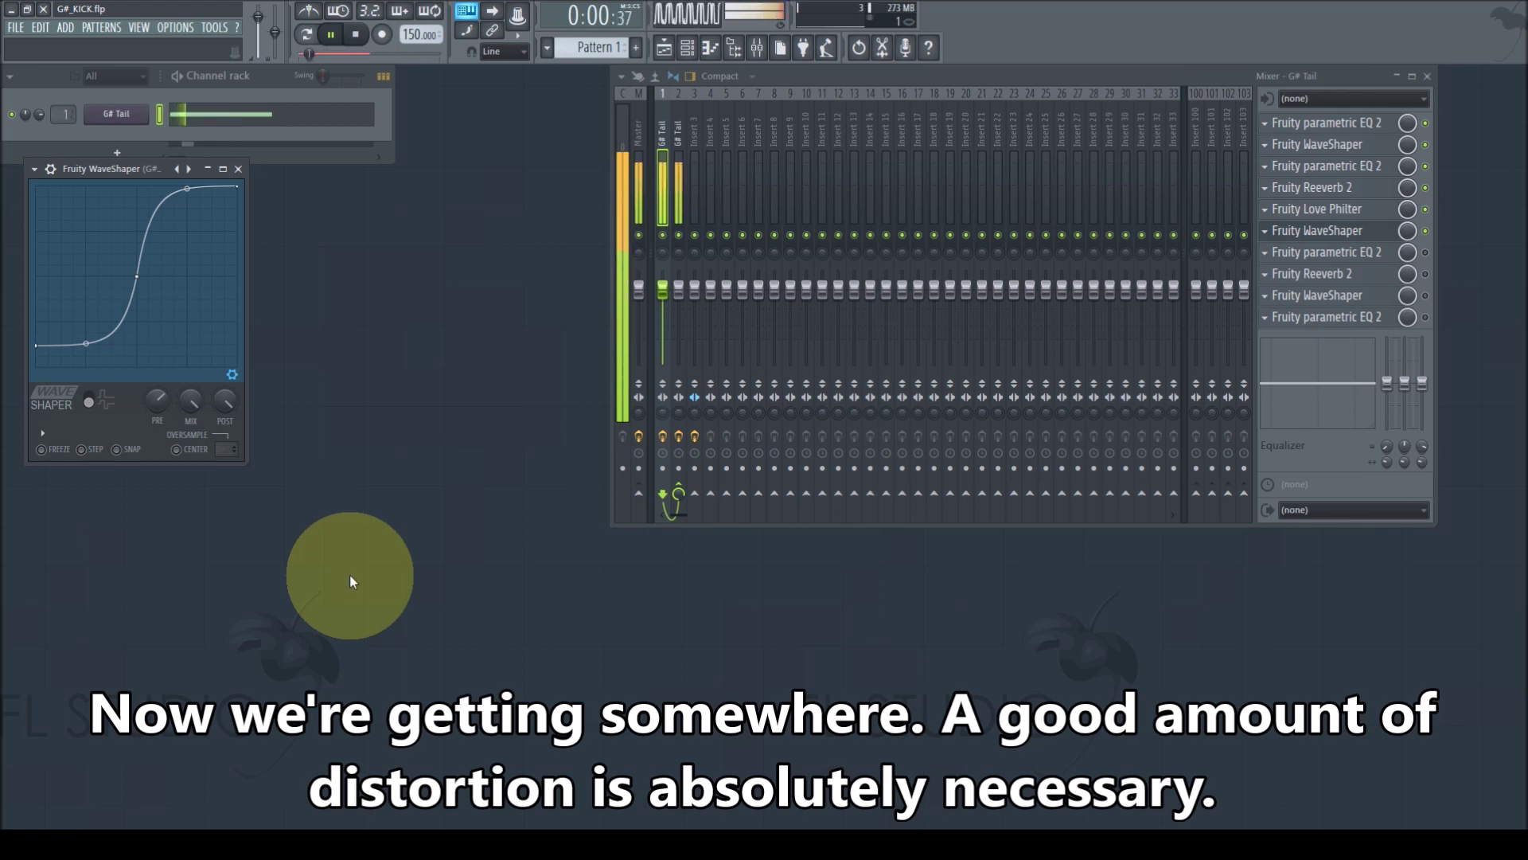
click(239, 170)
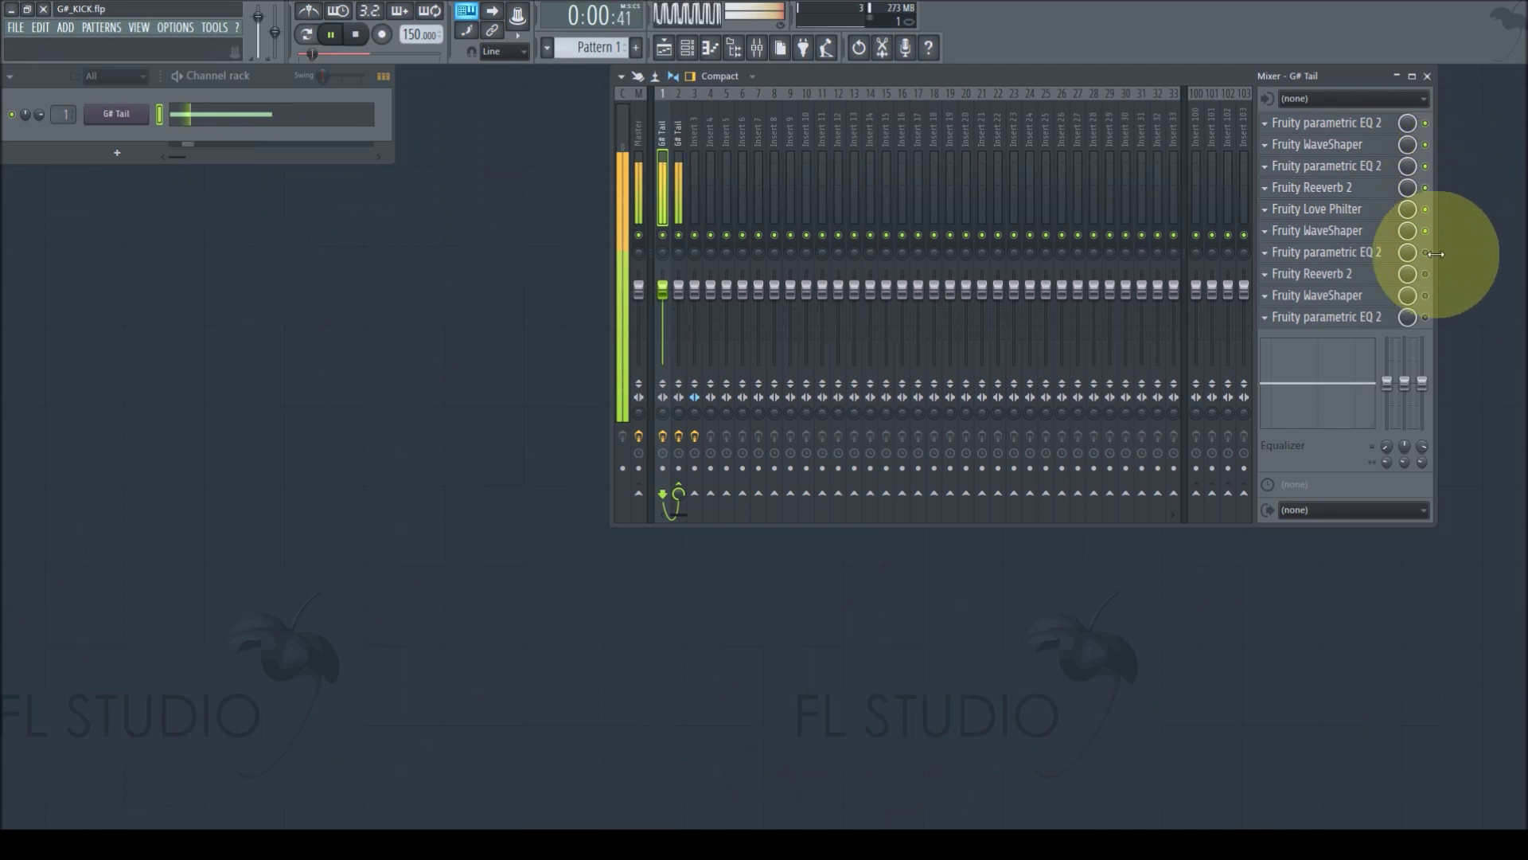
click(1364, 253)
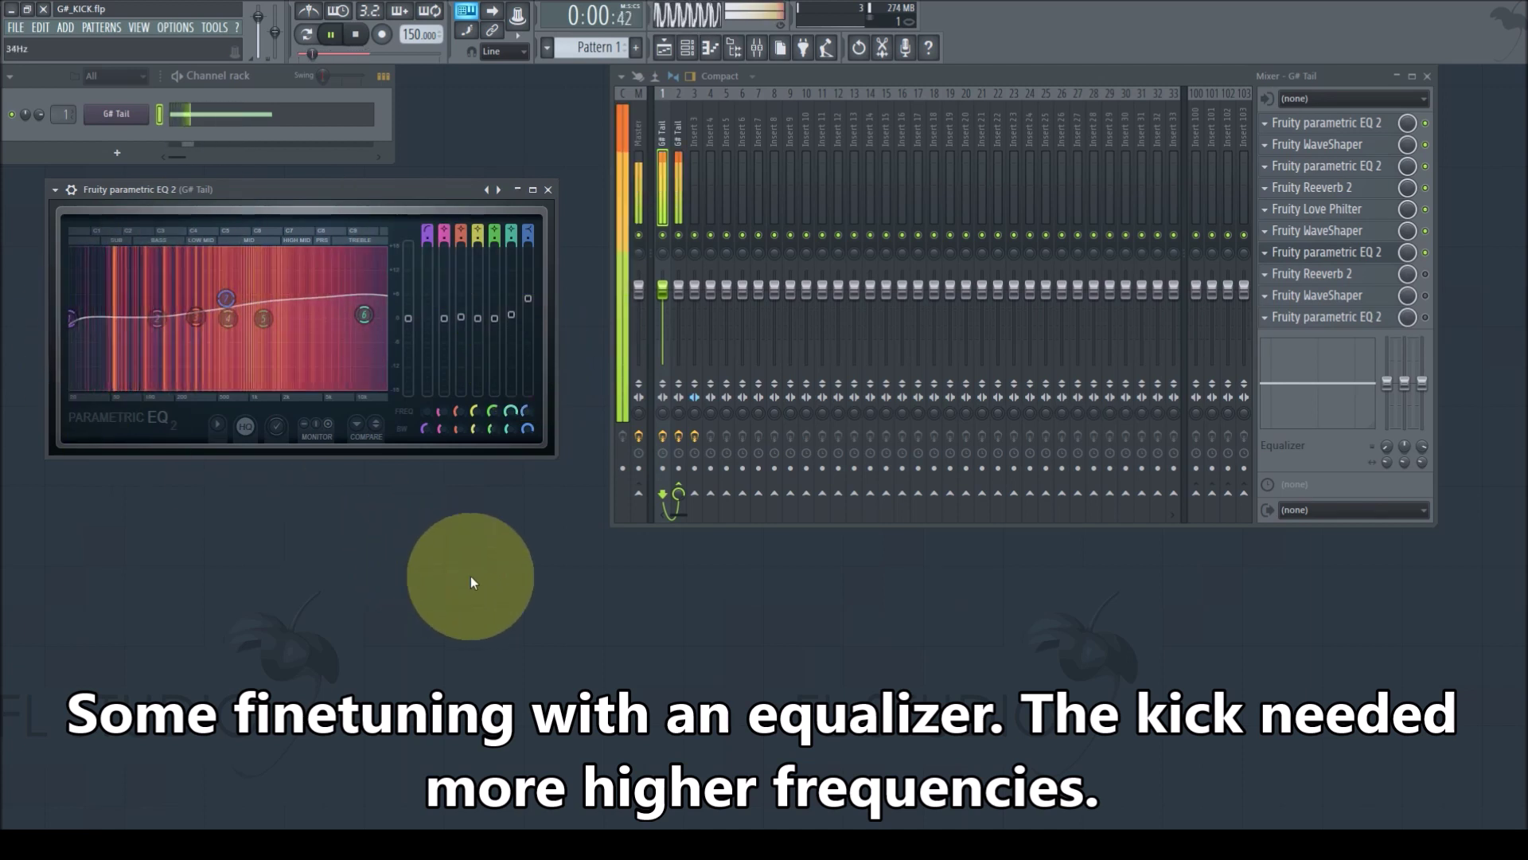
click(547, 189)
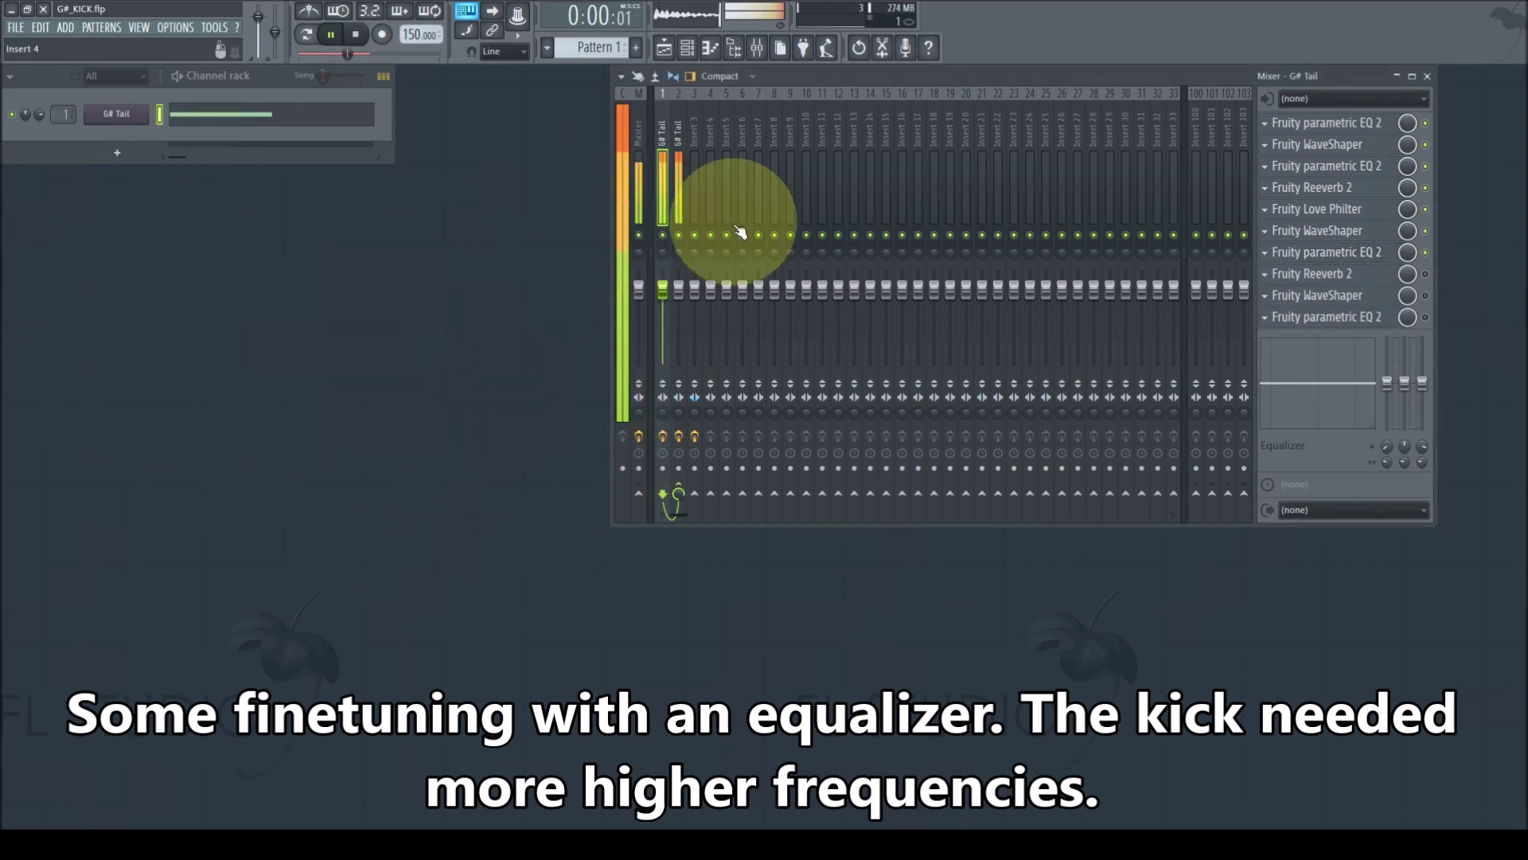
Enable Fruity Reeverb 2, the Fruity WaveShaper and Fruity parametric EQ 2 in slots 8 to 10, viewing each effect's settings.
click(1351, 279)
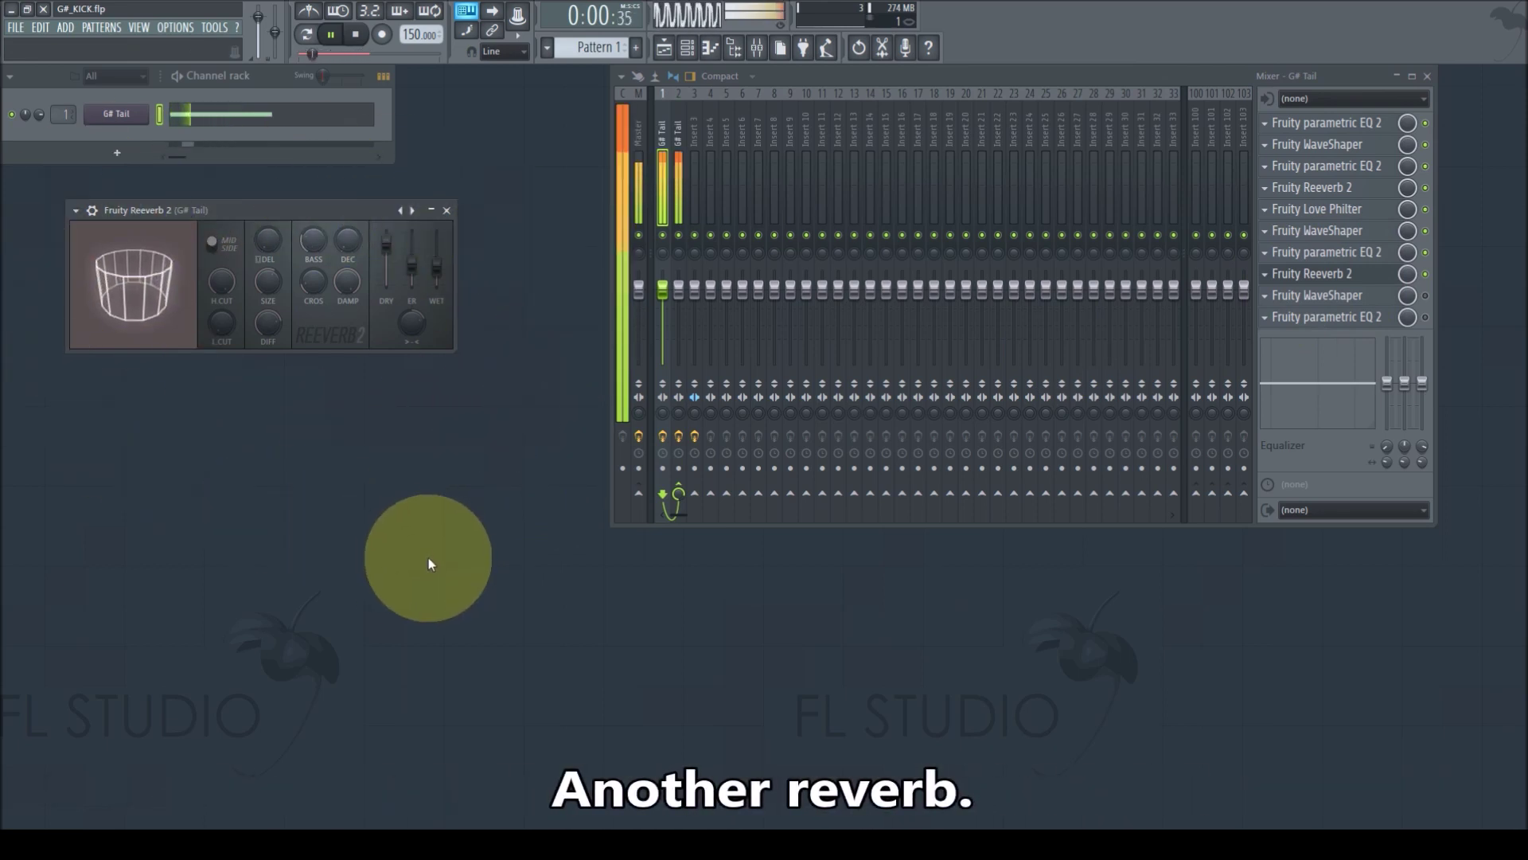
click(448, 211)
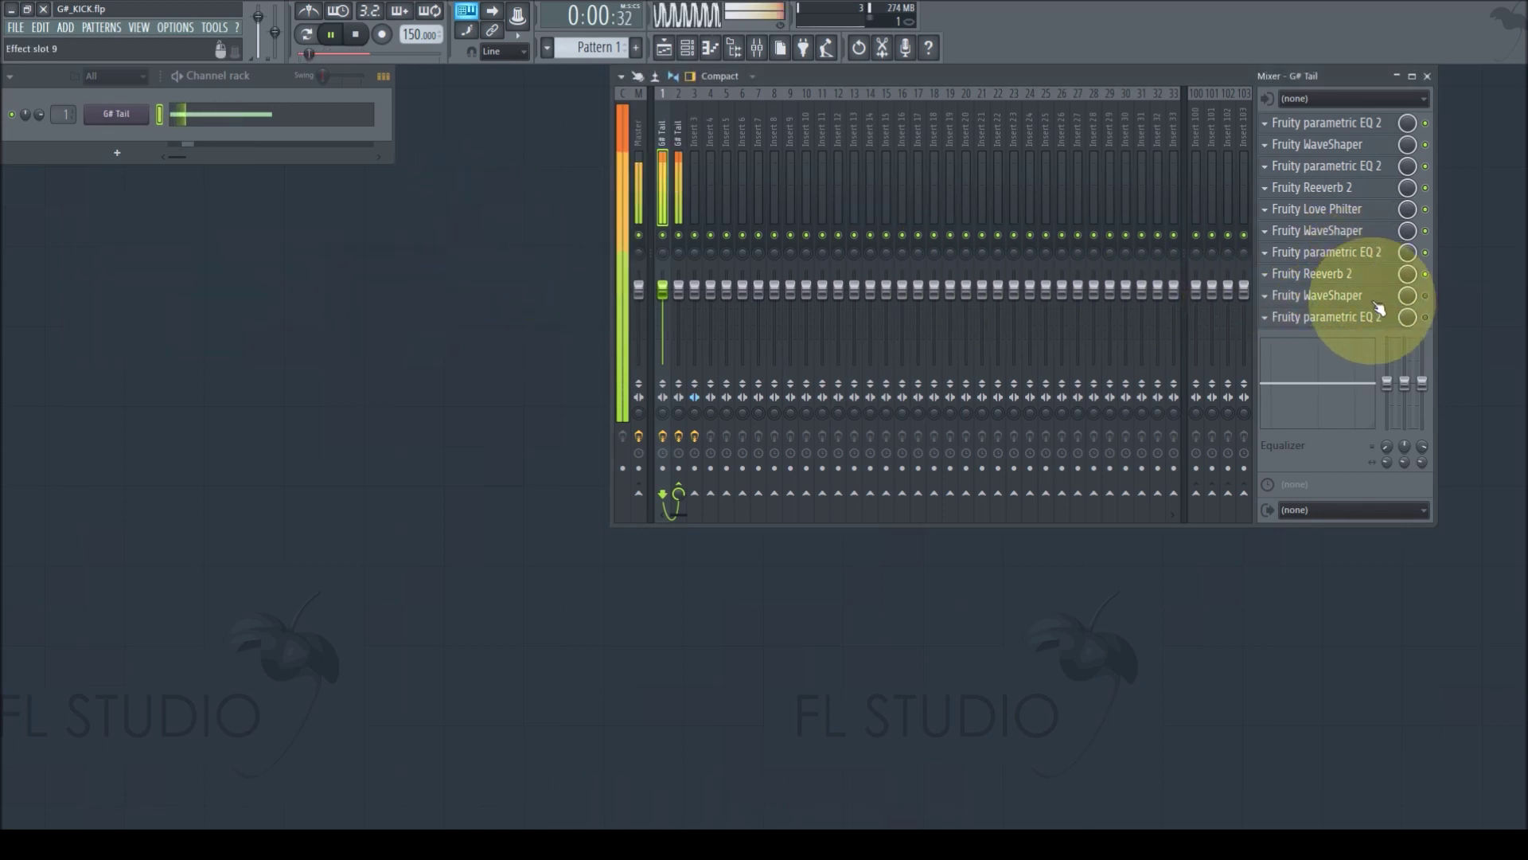
click(1425, 295)
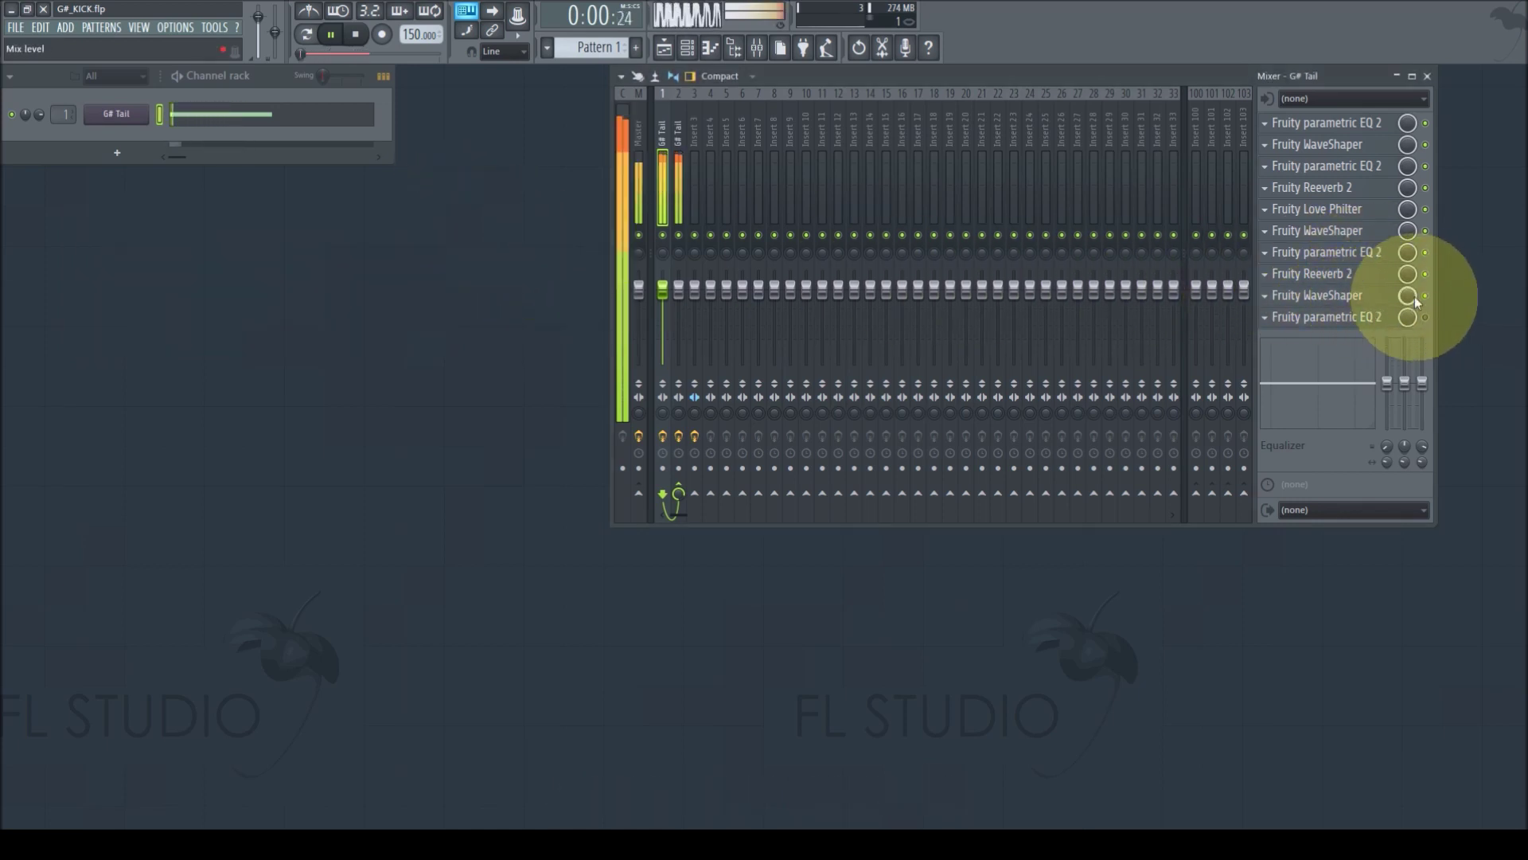
click(1337, 295)
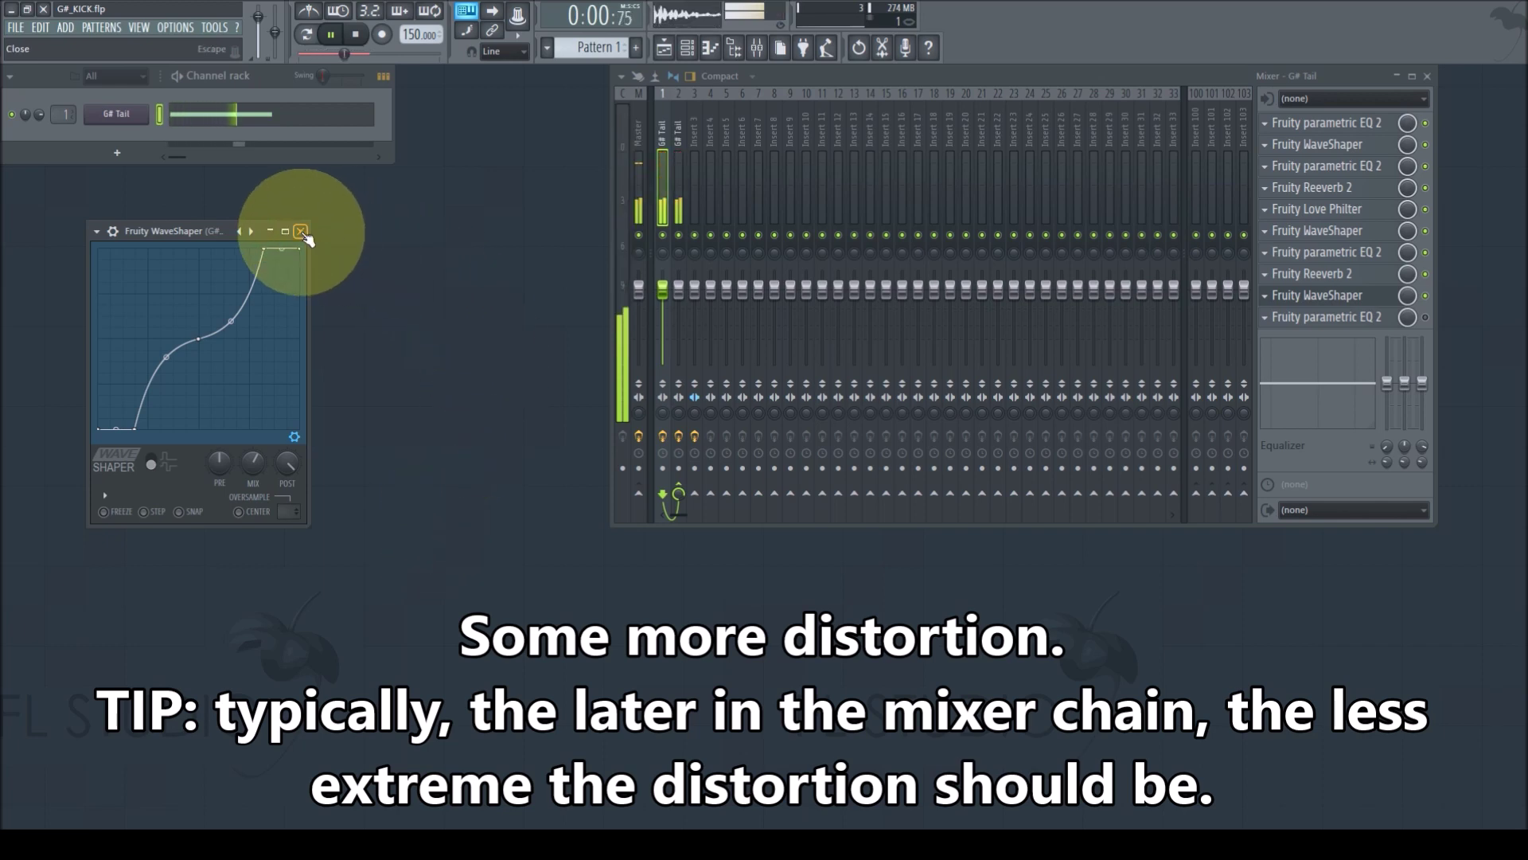
click(301, 231)
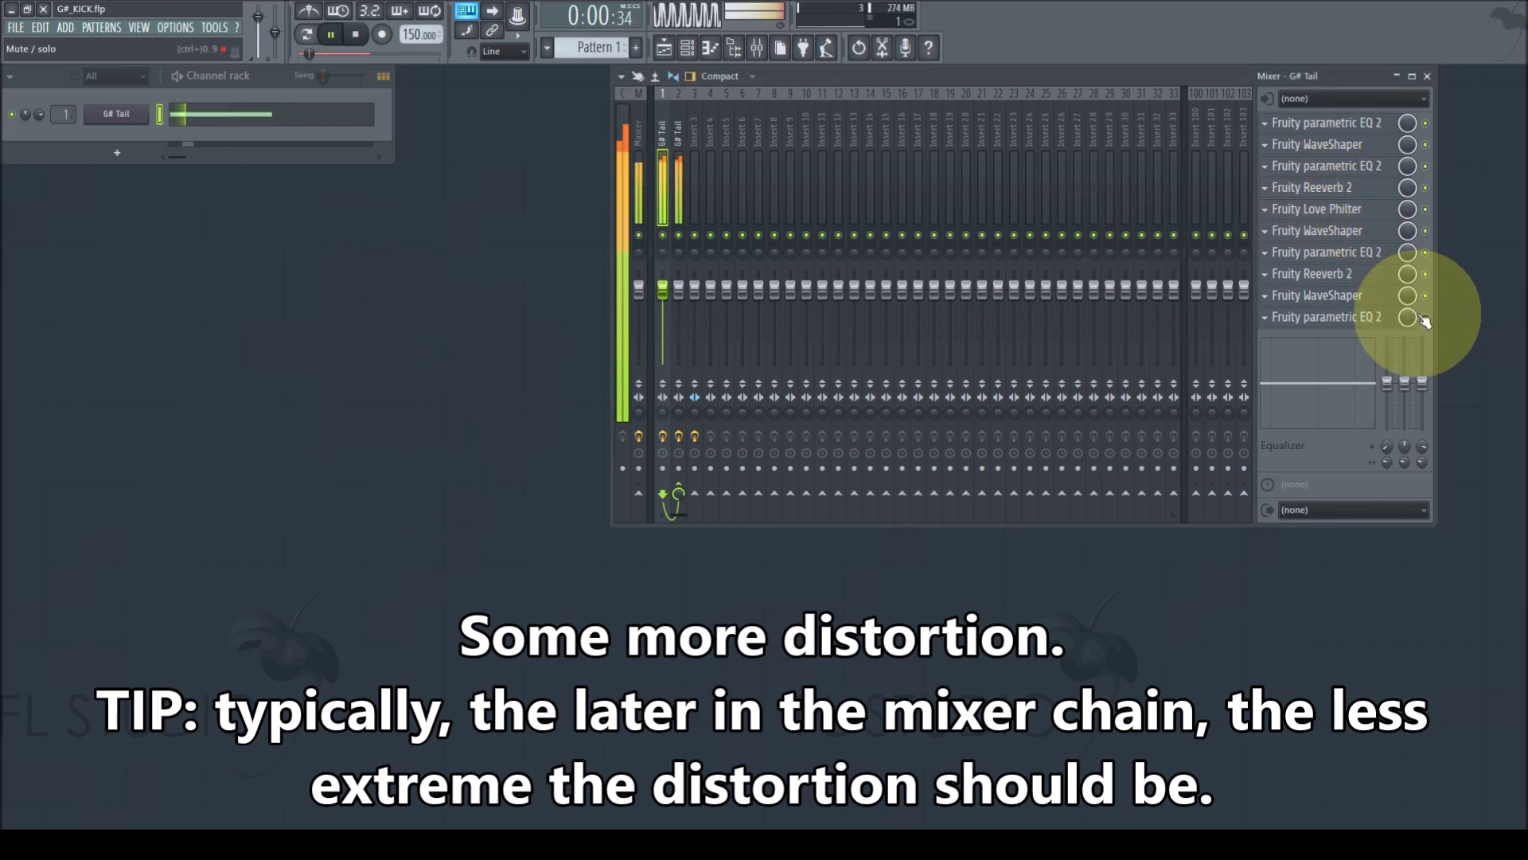
click(1341, 319)
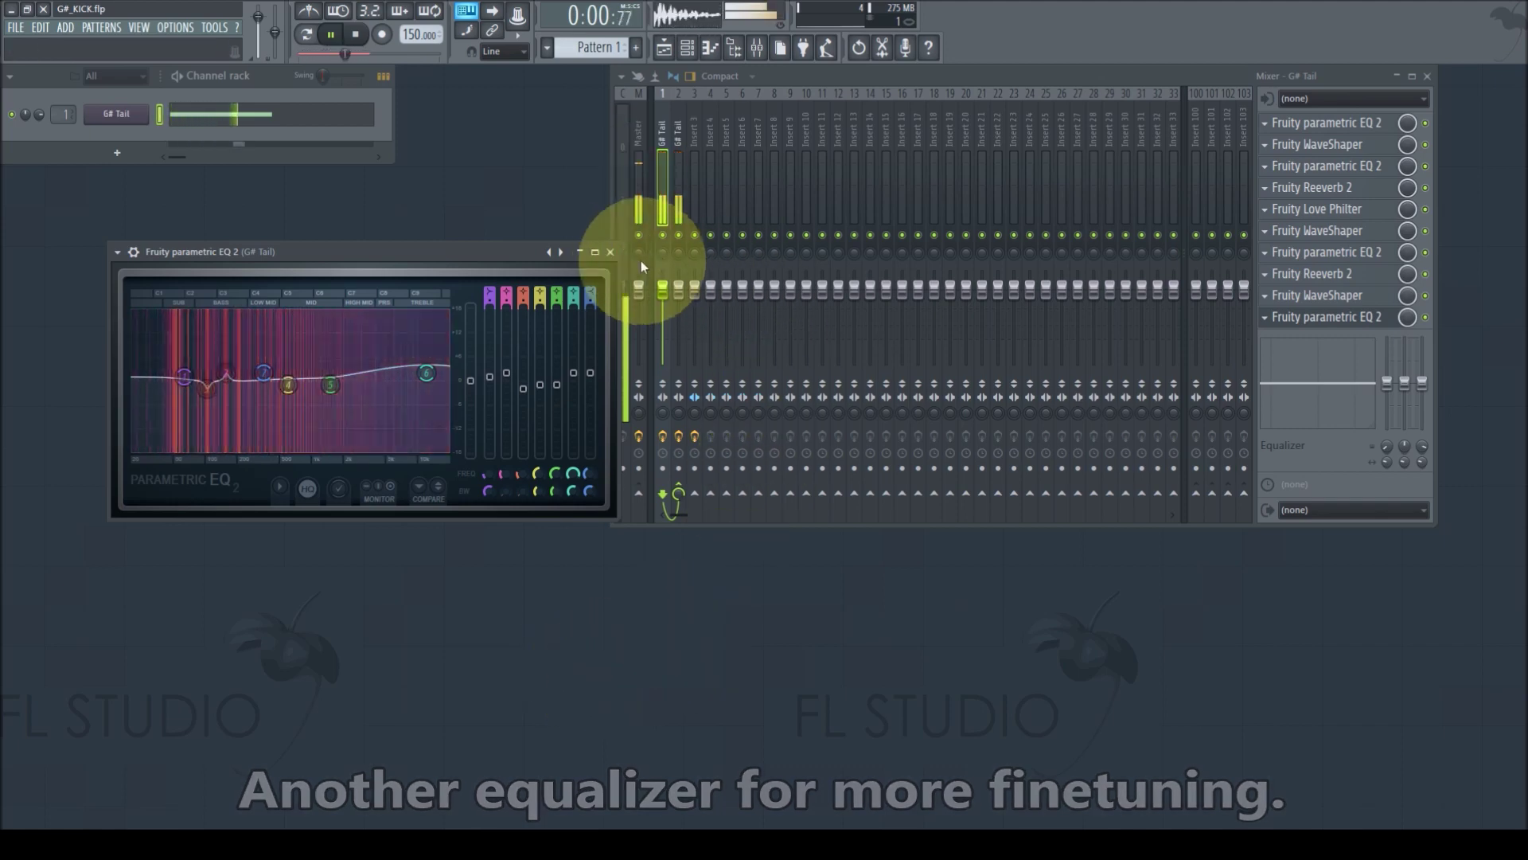
click(610, 252)
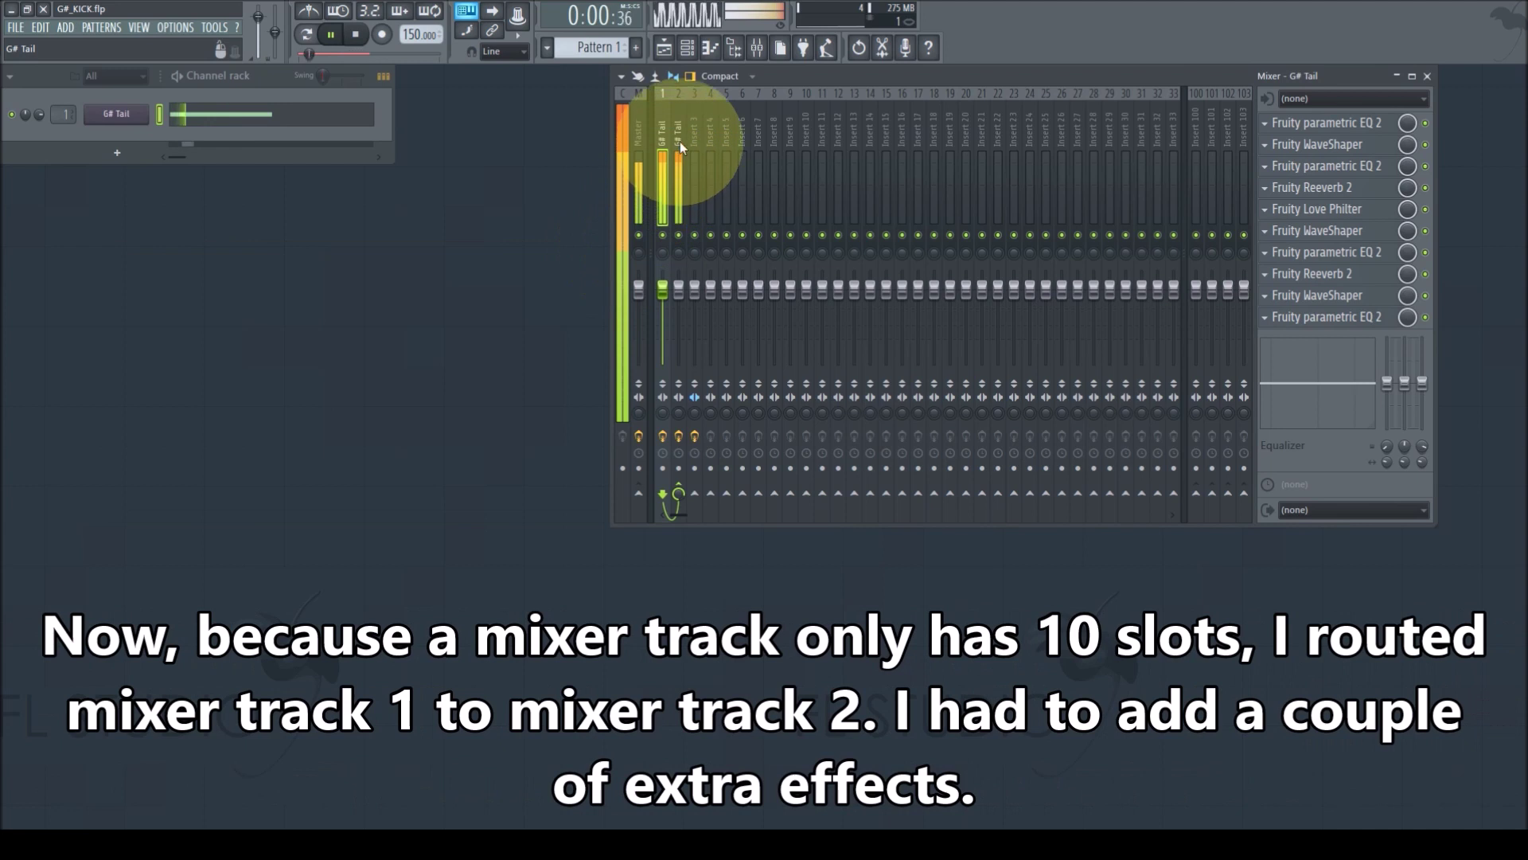
Switch to mixer track 2 and enable the Fruity WaveShaper in its slot 1, viewing the distortion curve.
click(681, 139)
click(664, 131)
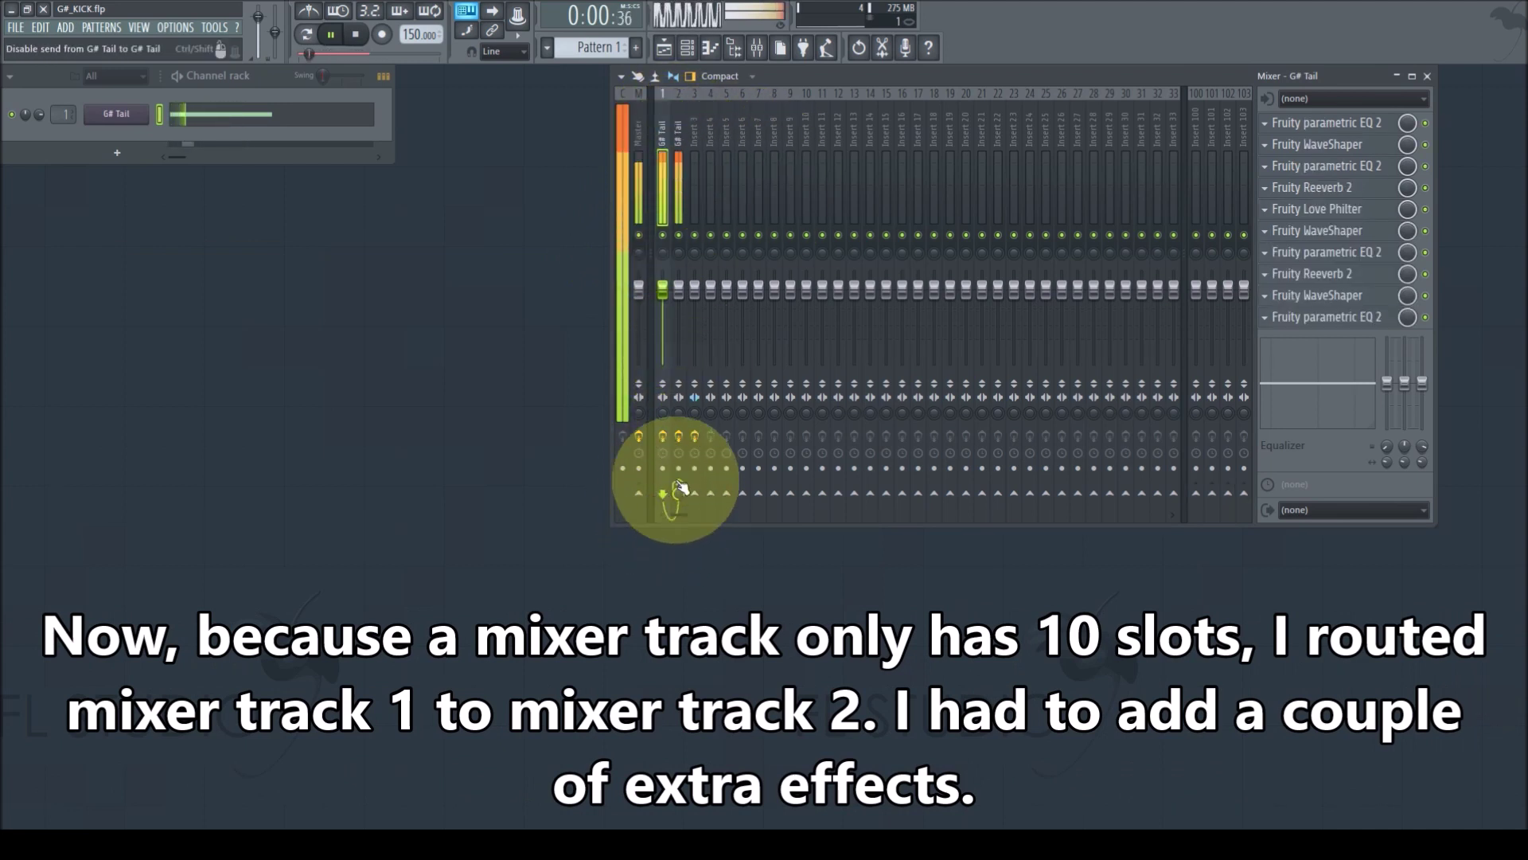
click(678, 139)
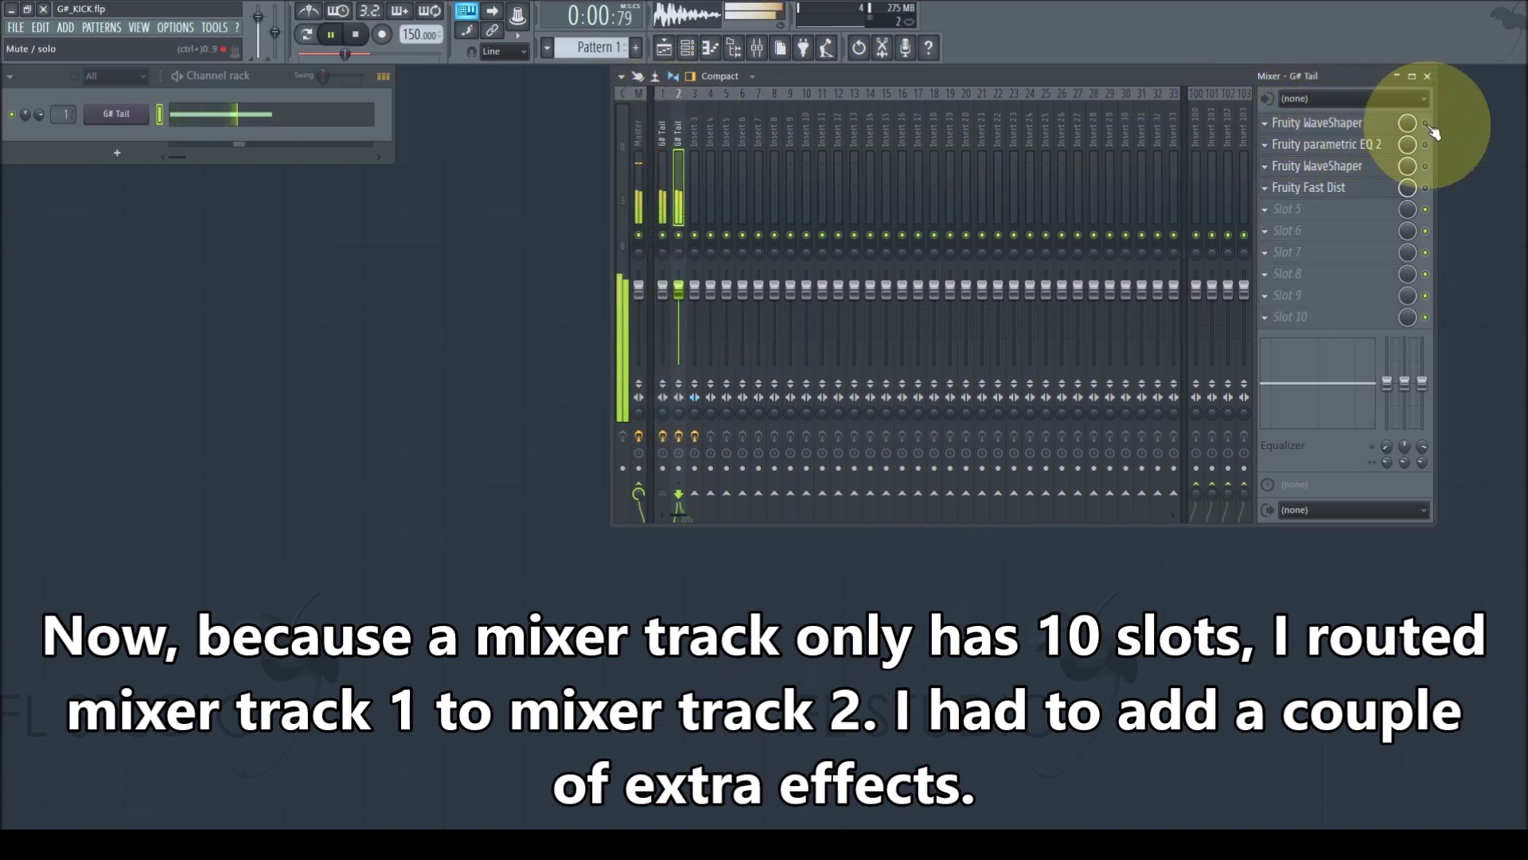
click(1322, 123)
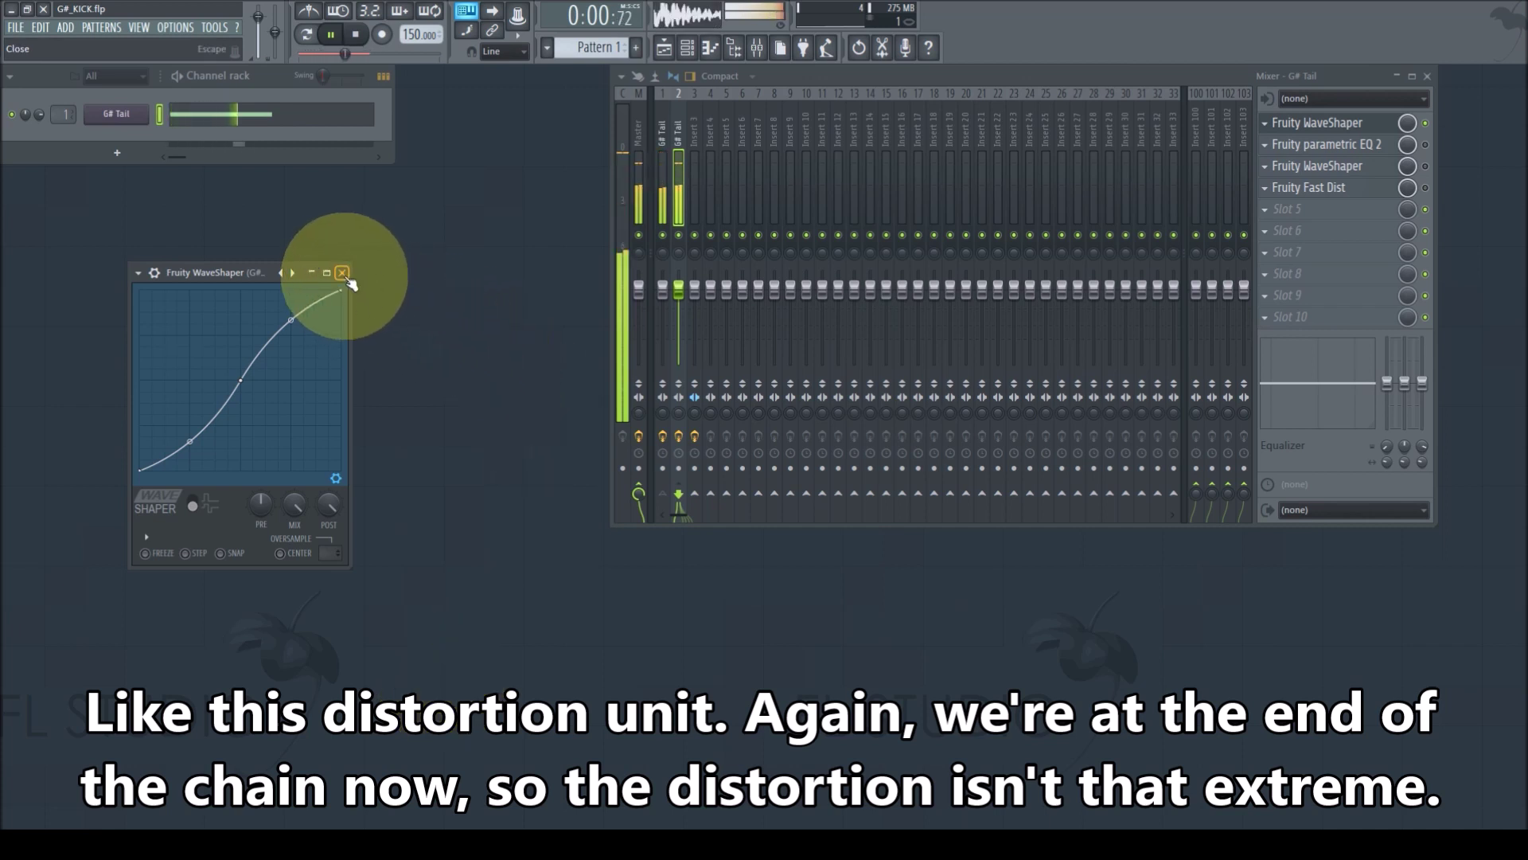
click(342, 273)
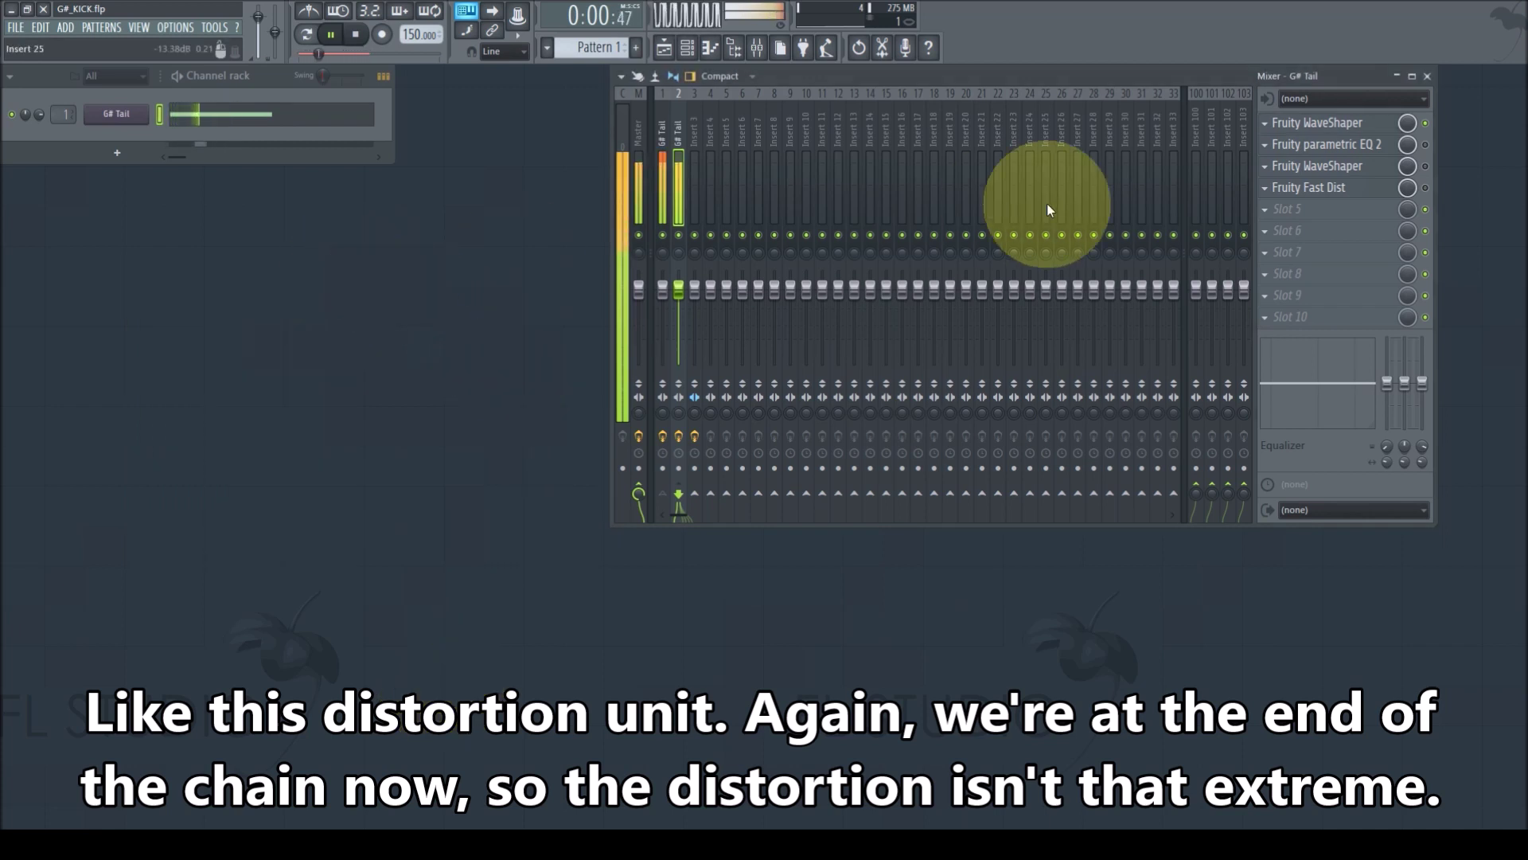
Enable Fruity parametric EQ 2, the Fruity WaveShaper and Fruity Fast Dist in slots 2 to 4 of mixer track 2, viewing each one.
click(1331, 151)
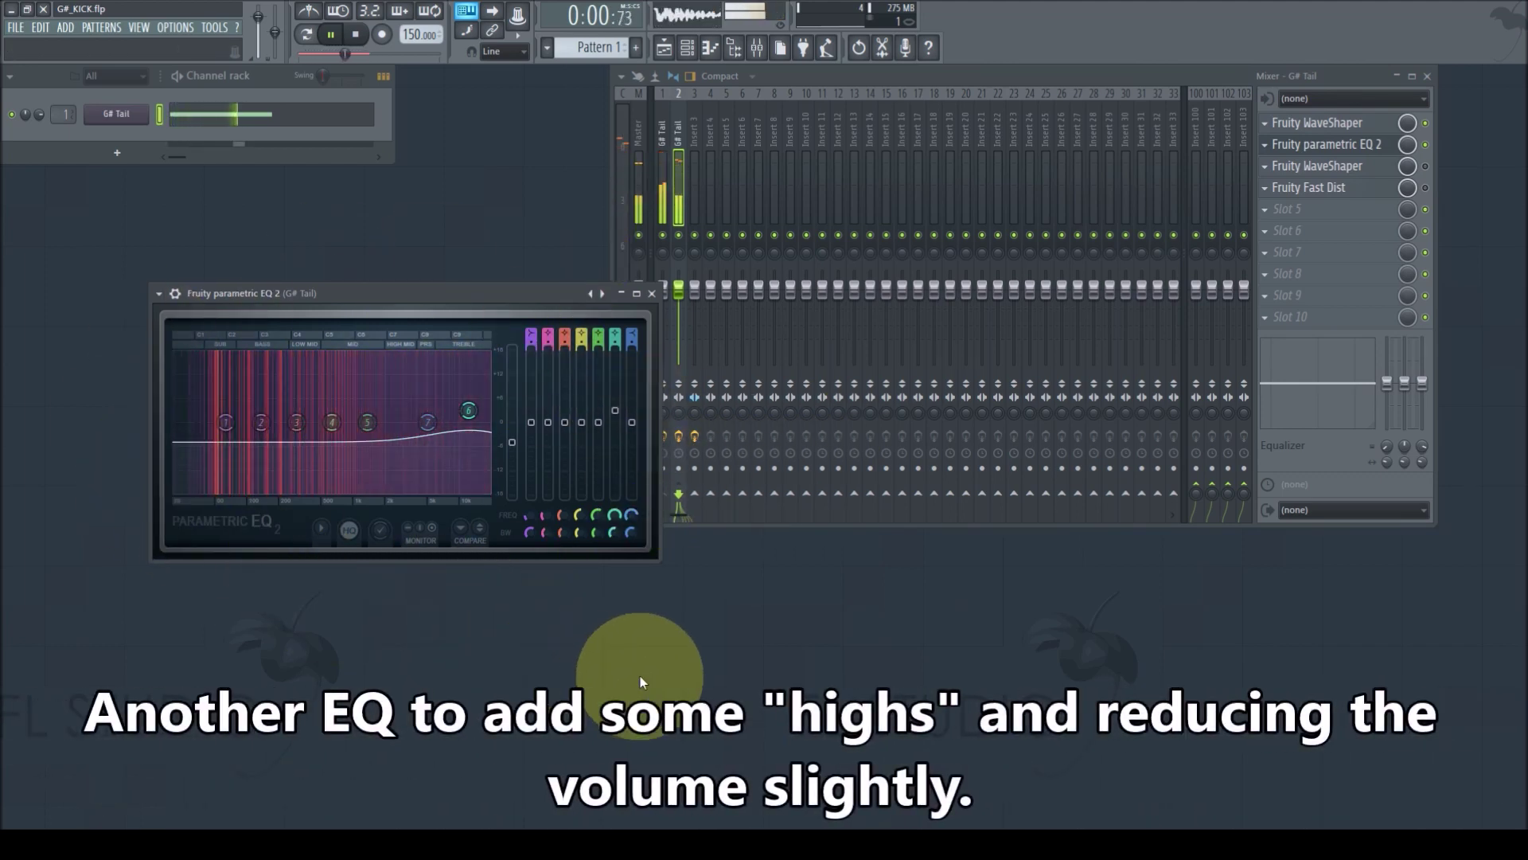
click(652, 292)
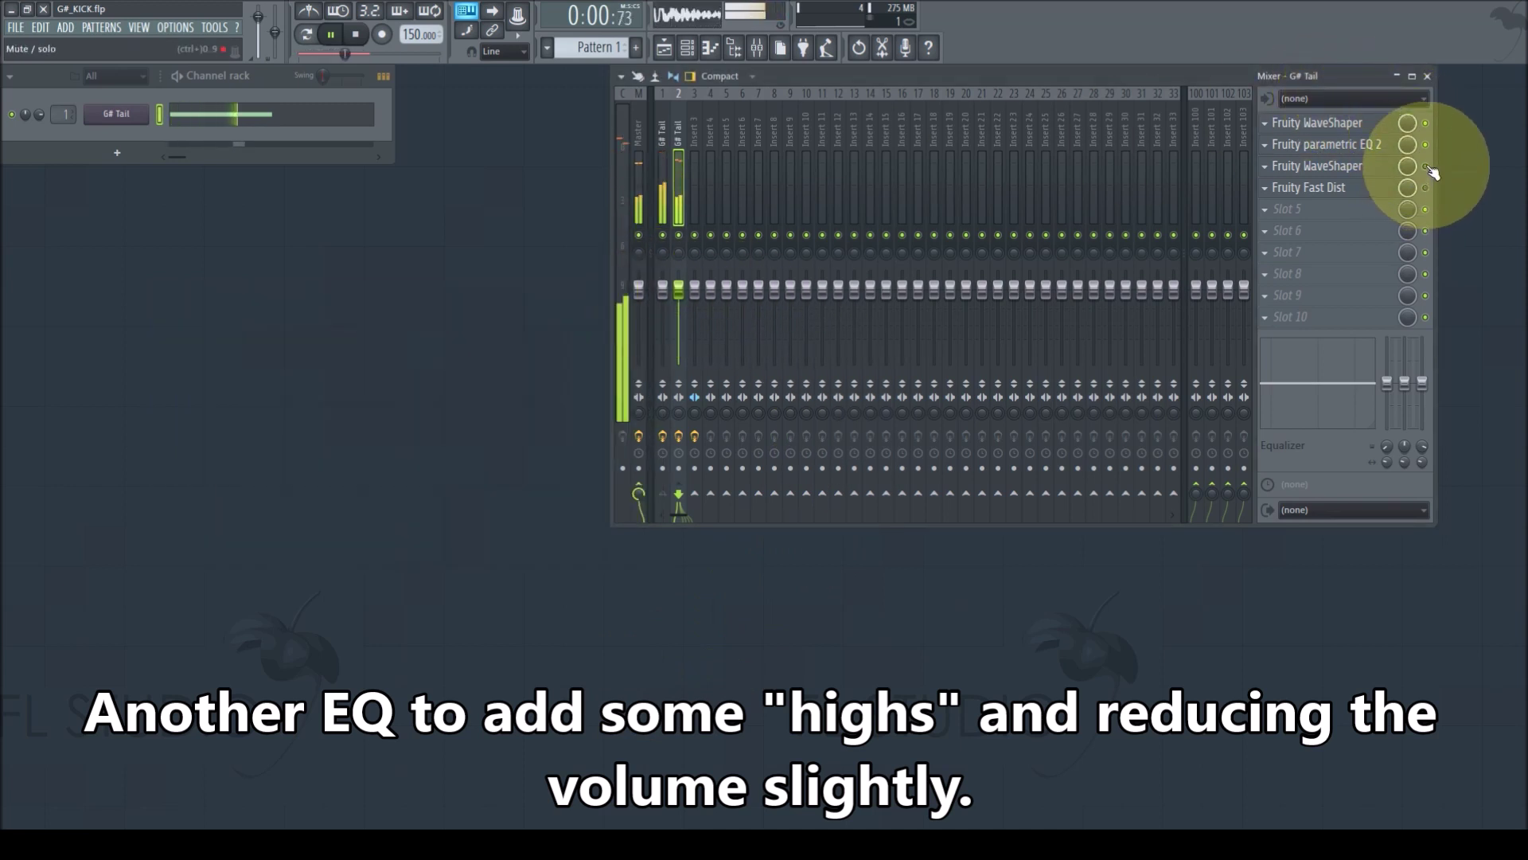
click(1351, 175)
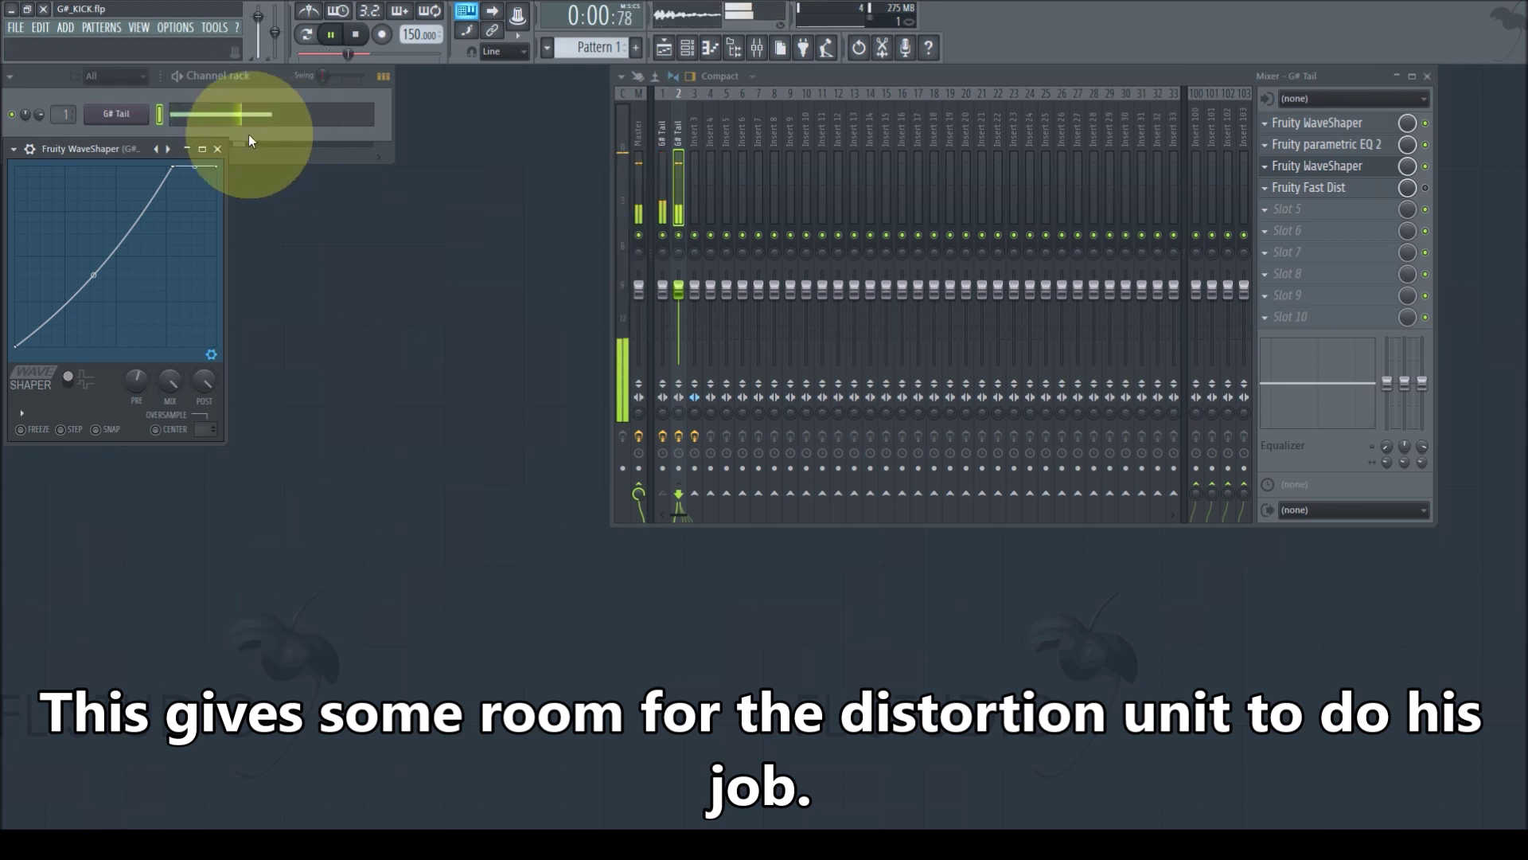
click(219, 150)
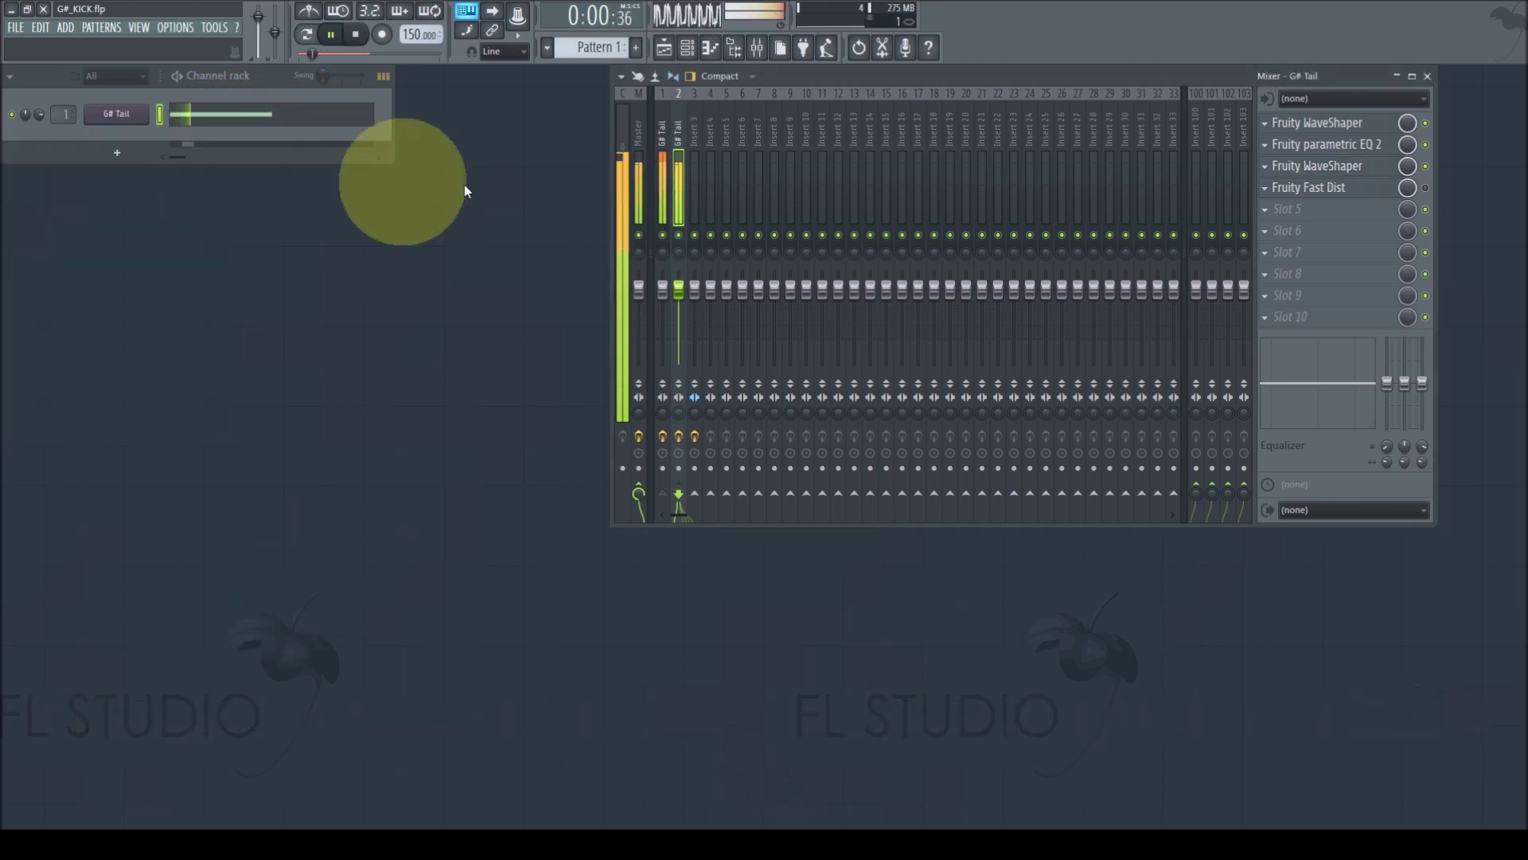
click(1341, 194)
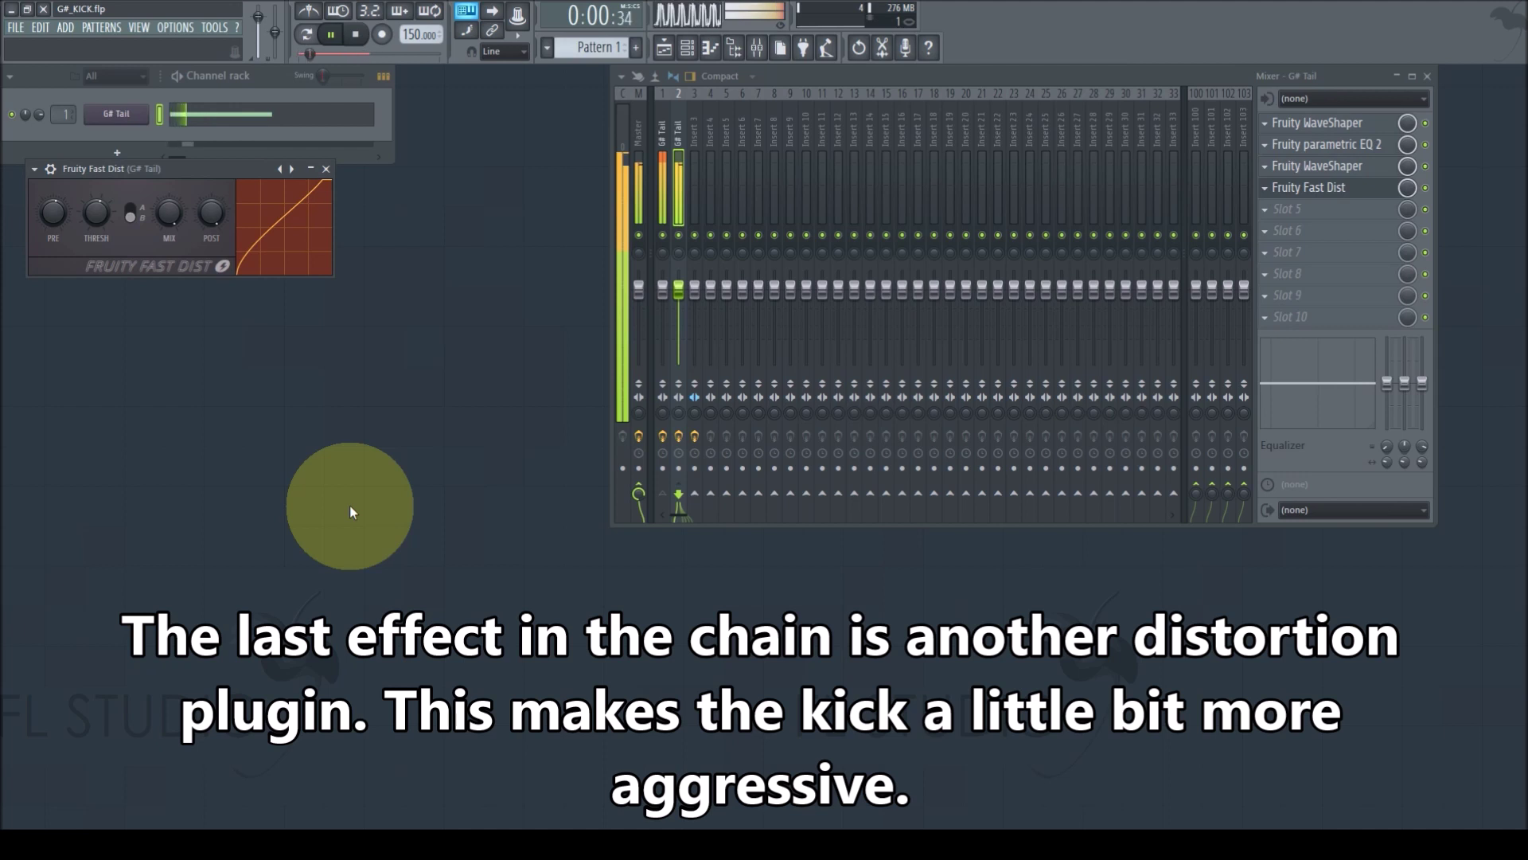
click(327, 170)
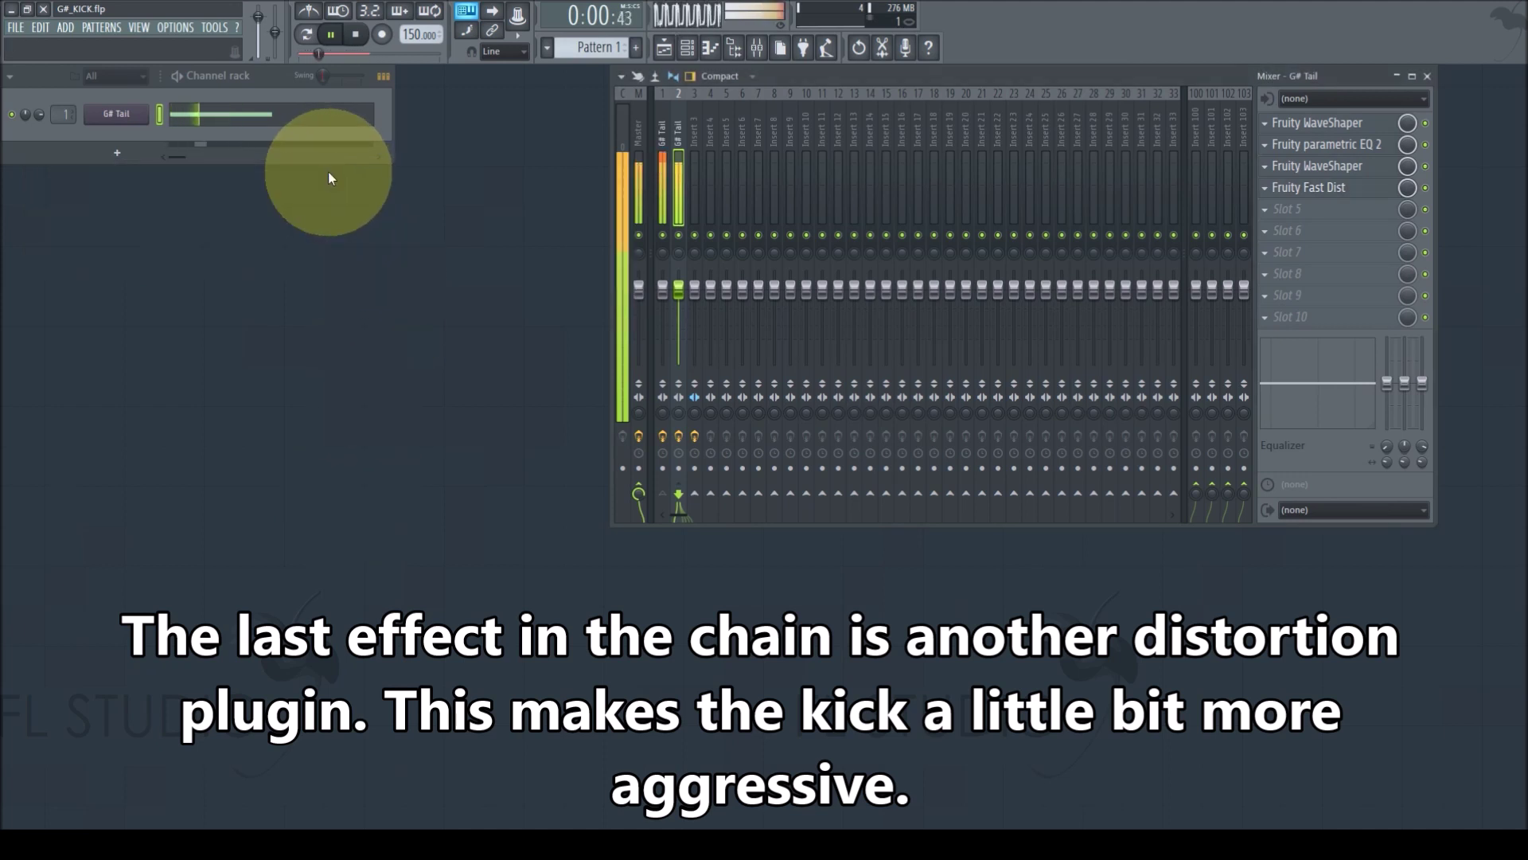
Stop playback, switch back to mixer track 1 and restart the pattern.
click(362, 40)
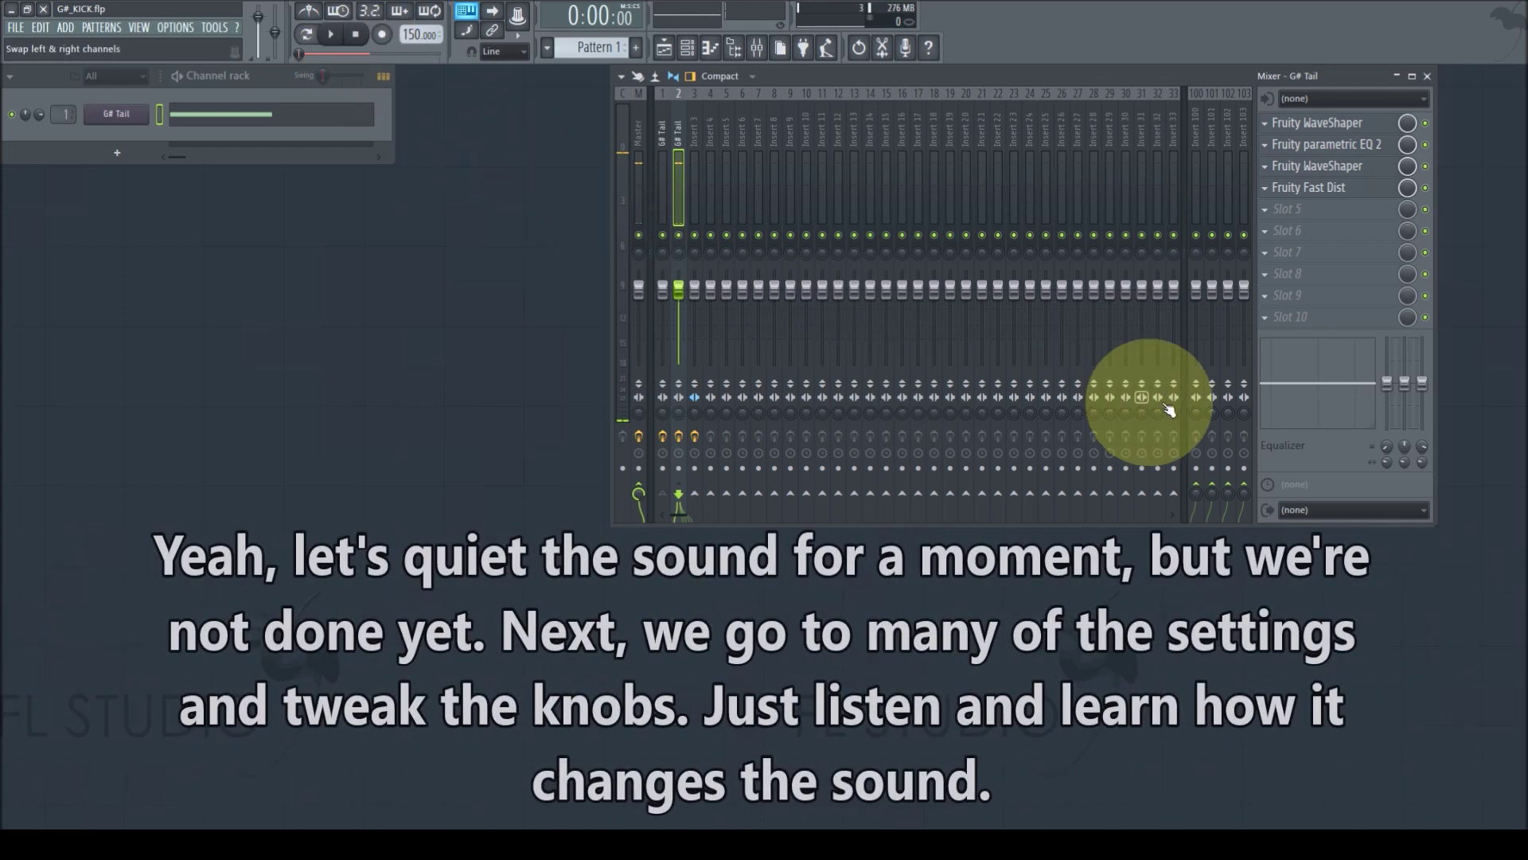
click(660, 127)
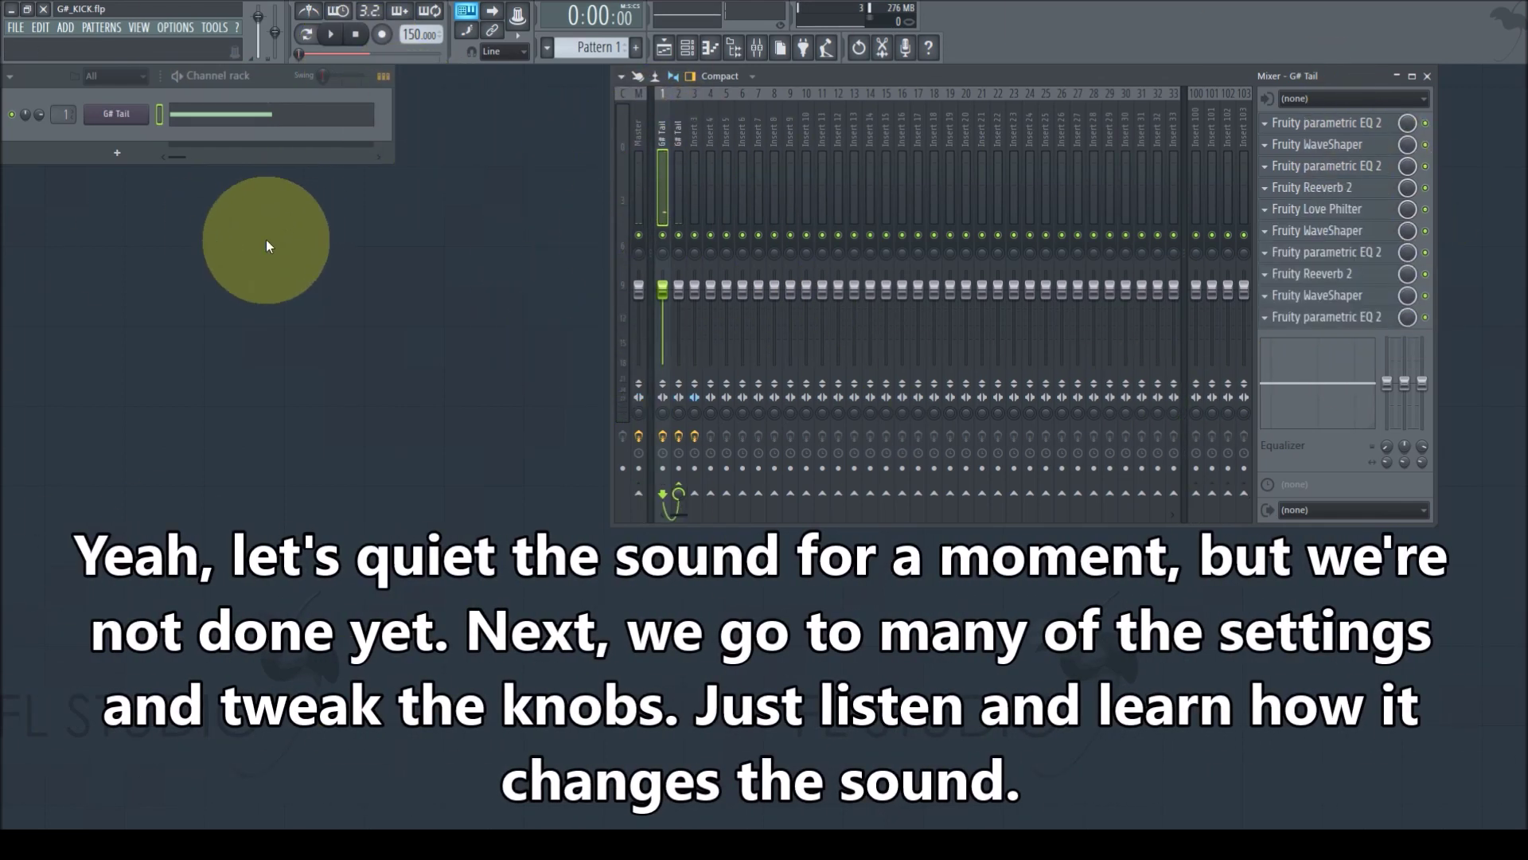
click(334, 39)
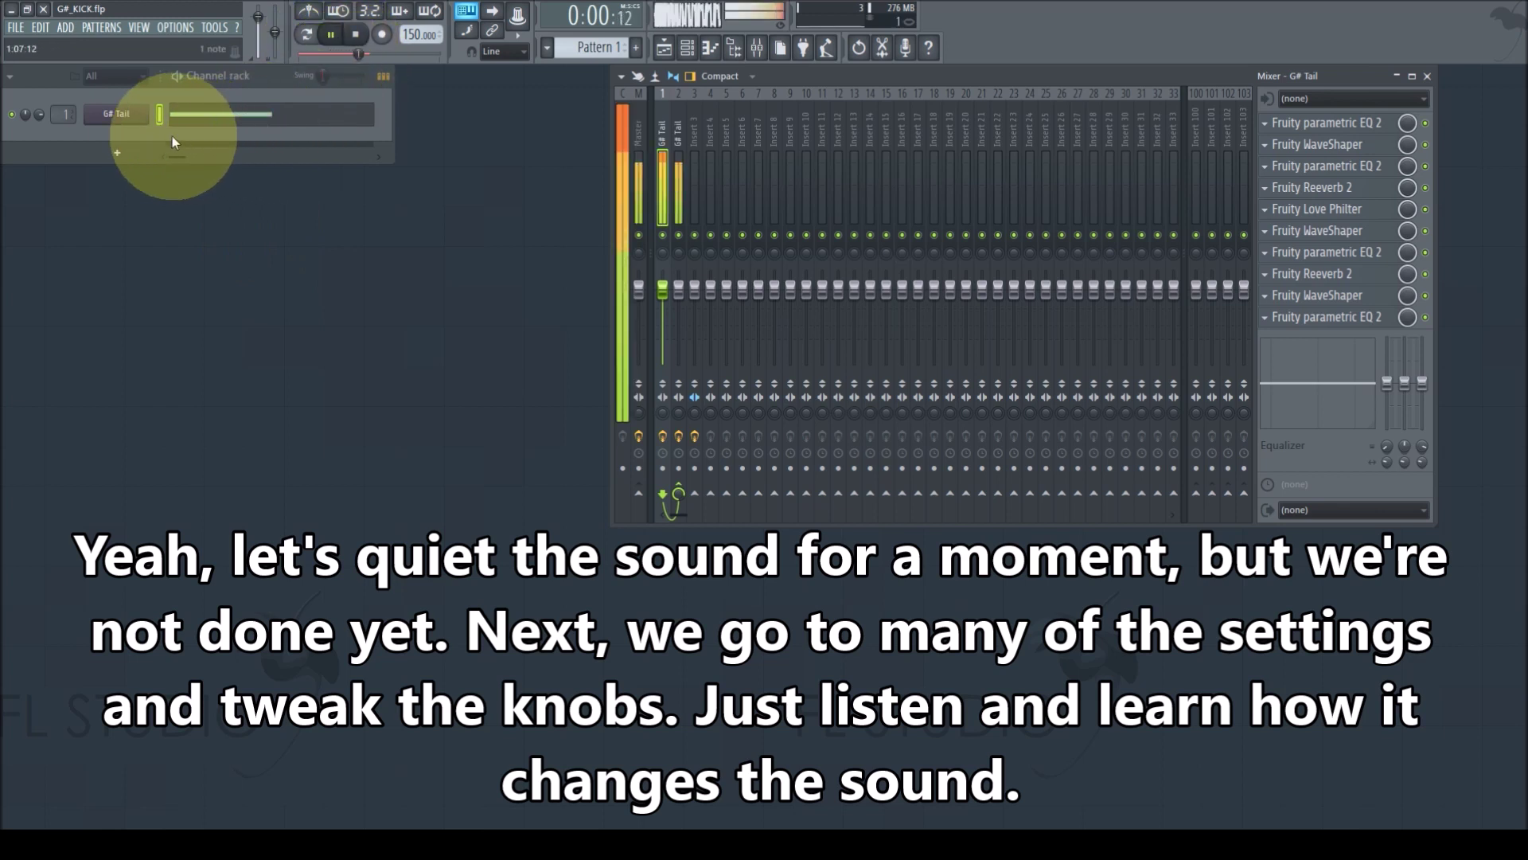
Open the G# Tail 3x Osc and try other wave shapes for oscillator 1, including square and sine.
click(116, 114)
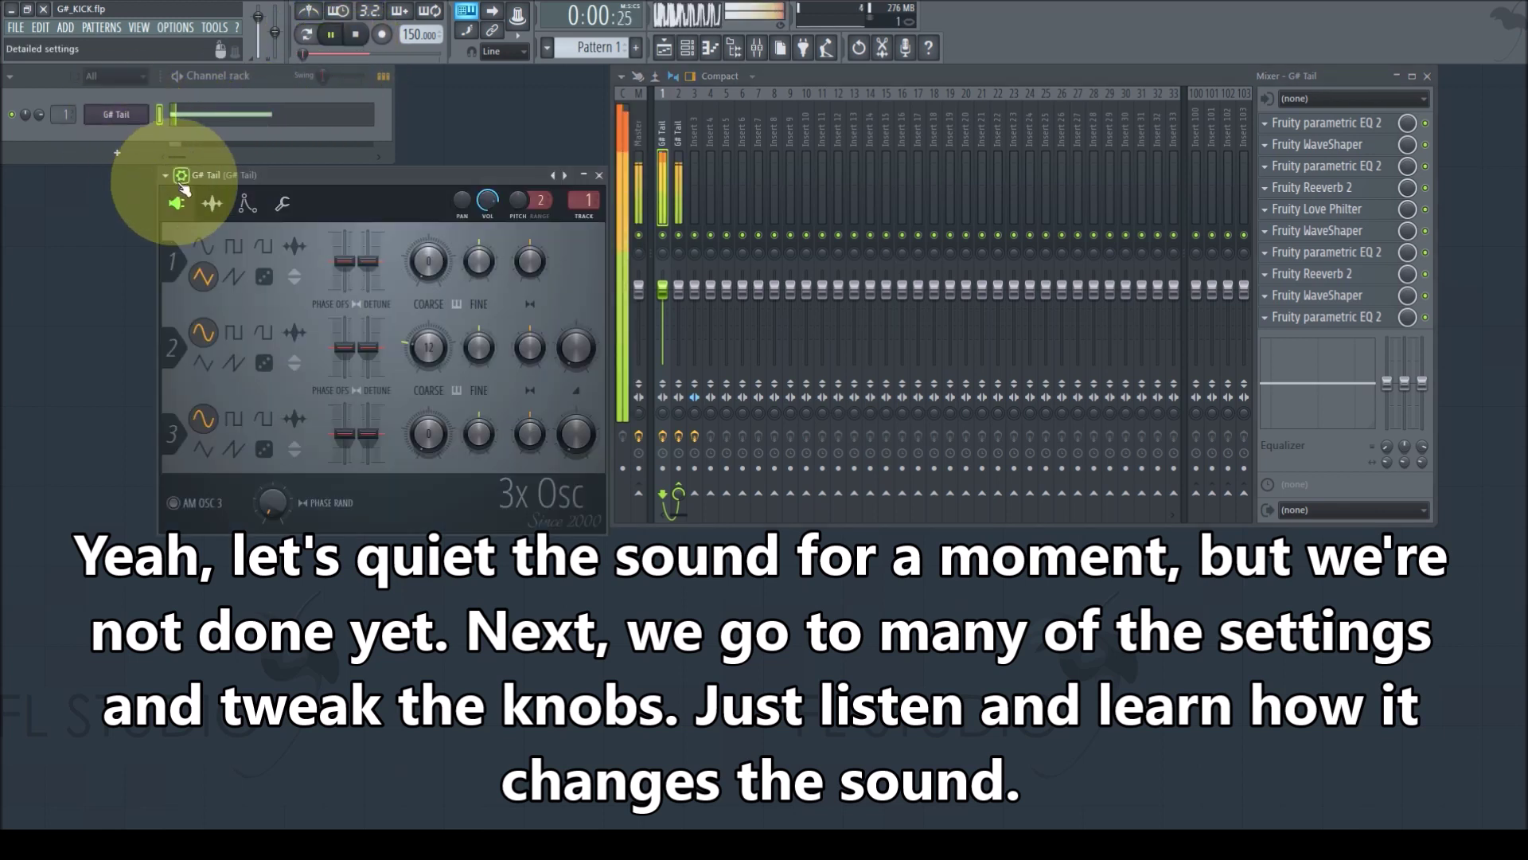
click(233, 246)
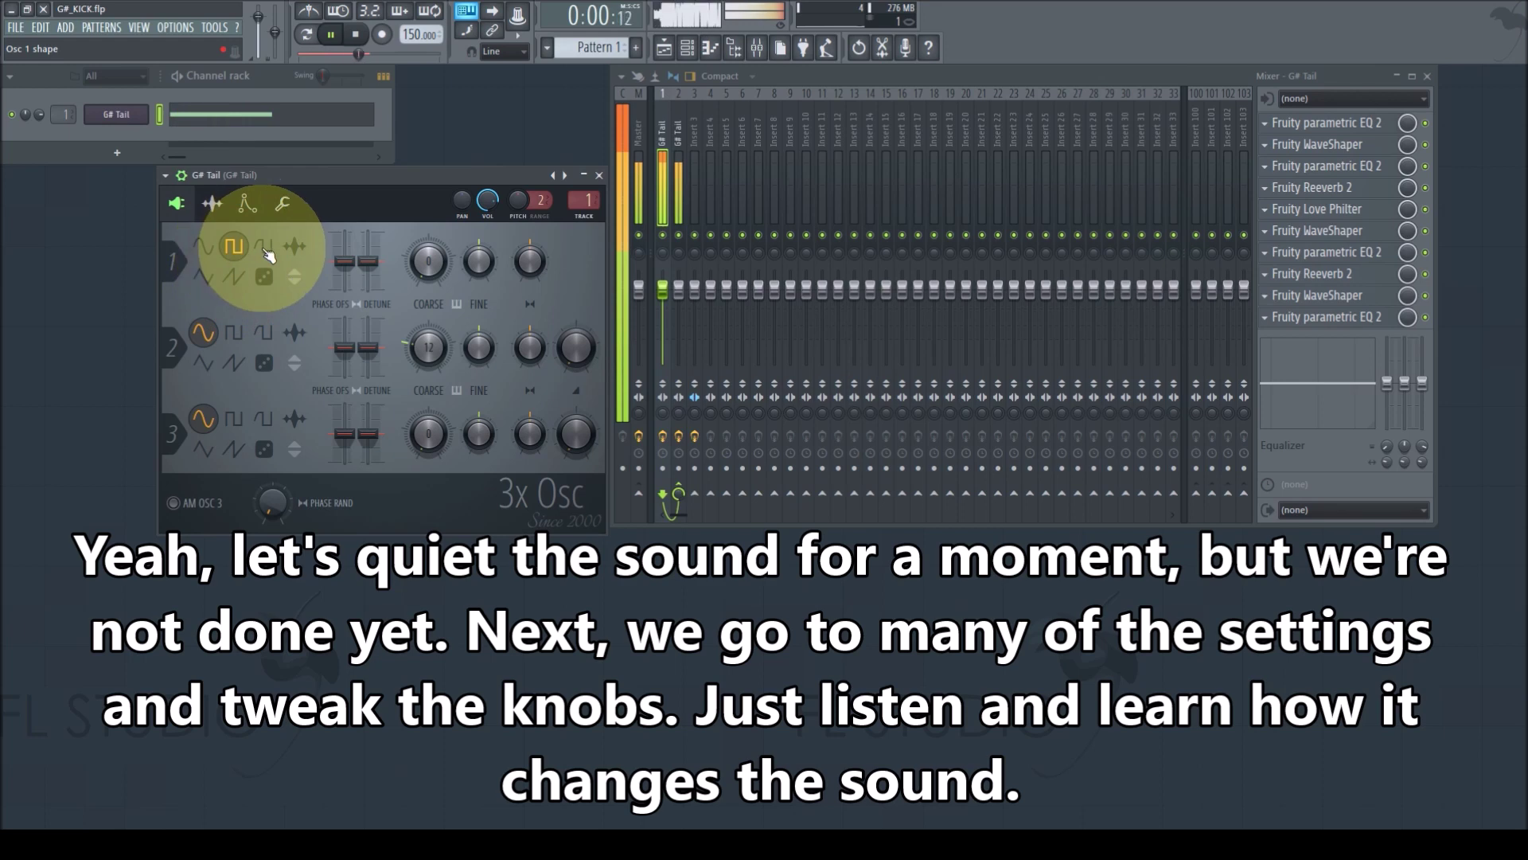
click(263, 247)
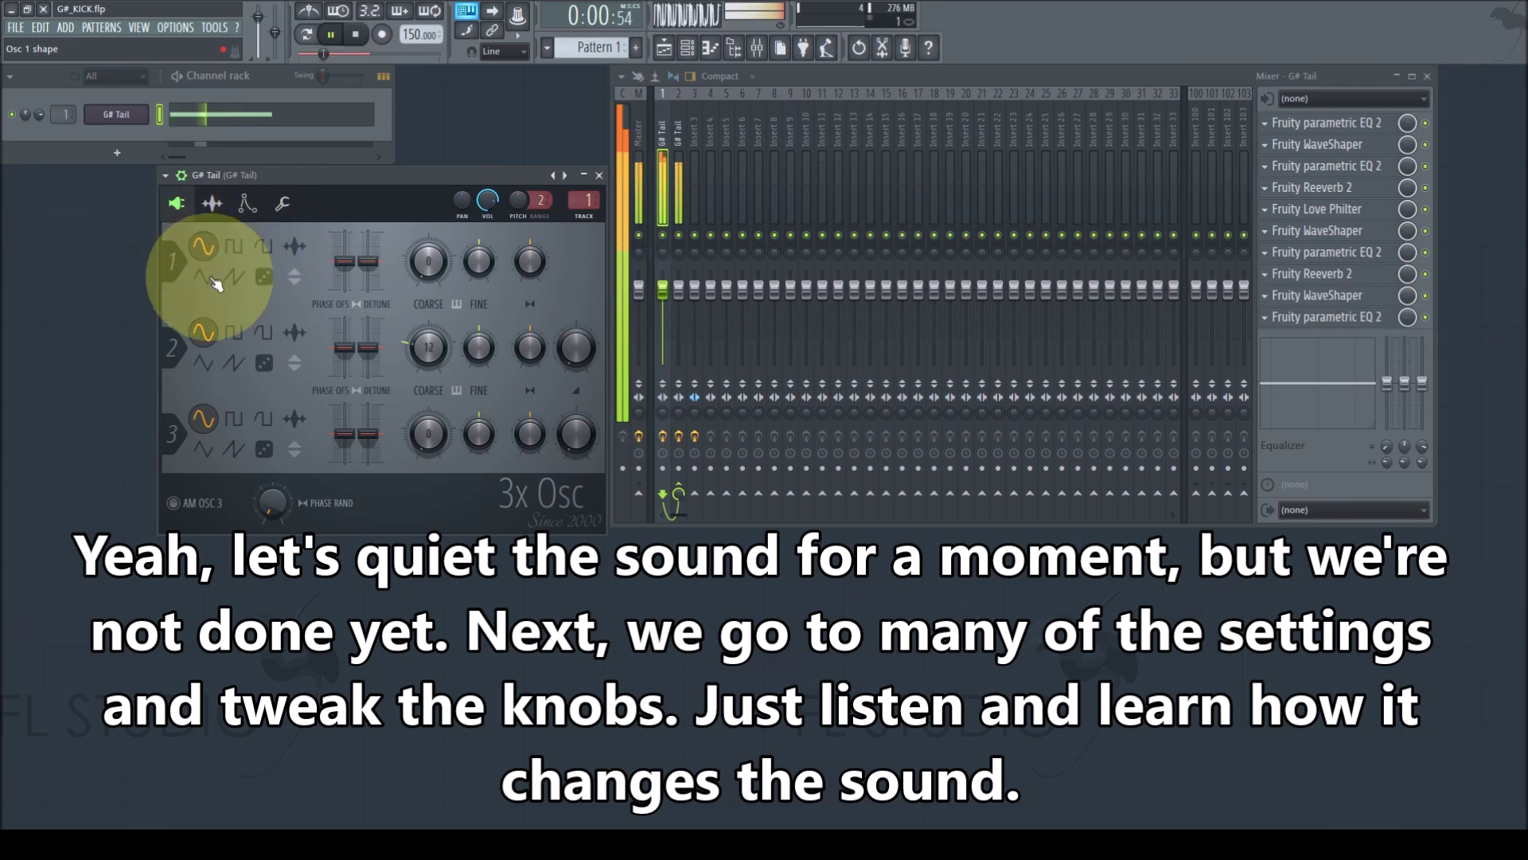
mouse_move(372, 264)
mouse_down()
mouse_move(376, 229)
mouse_move(372, 309)
mouse_move(371, 268)
mouse_up()
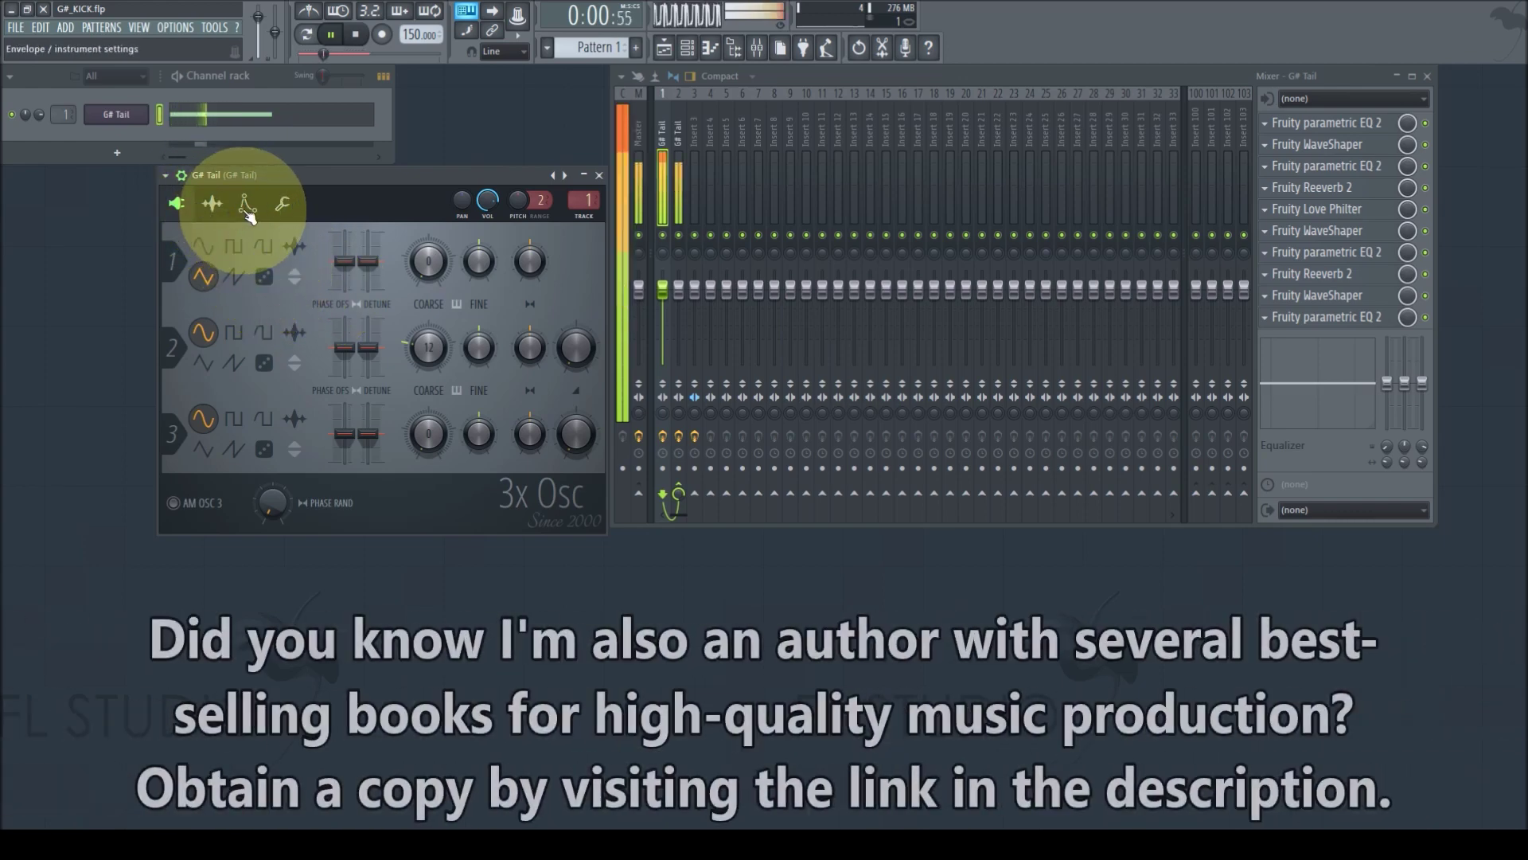
Try bypassing the 3x Osc pitch envelope and varying its amount during playback.
click(250, 206)
click(322, 239)
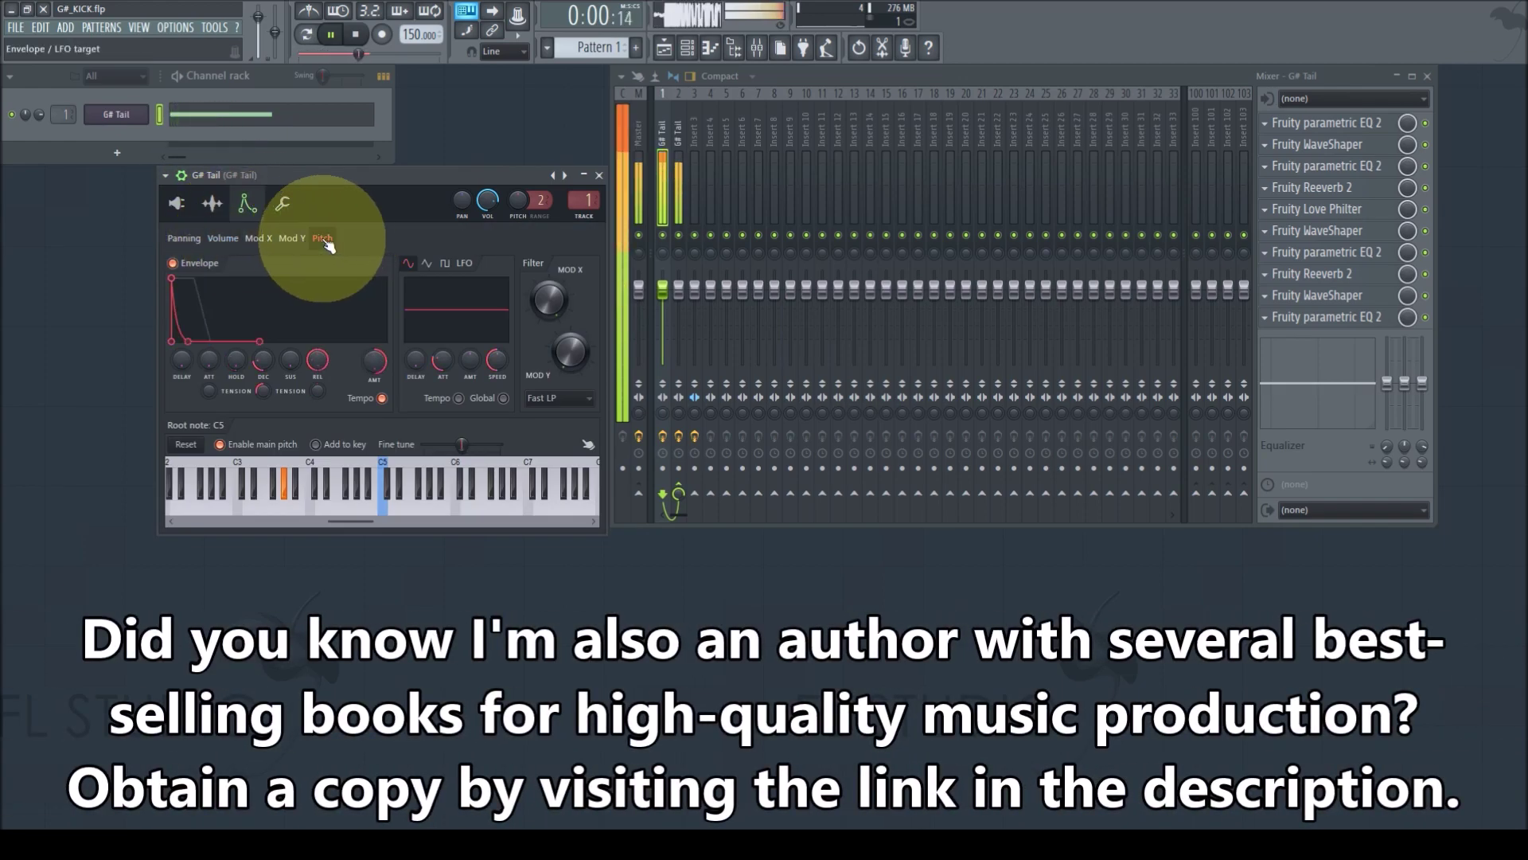
click(173, 263)
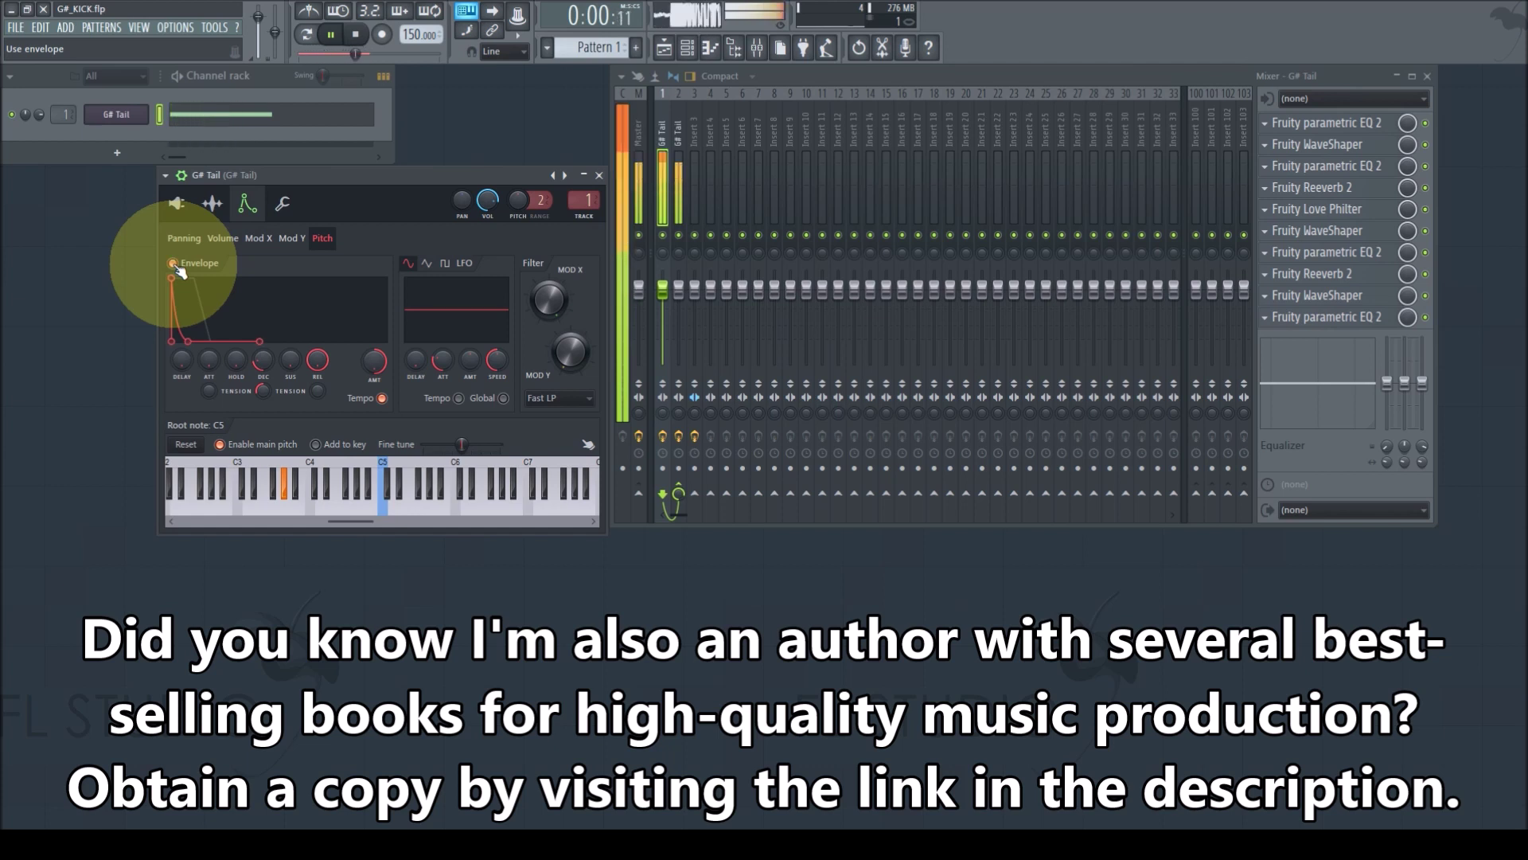
drag(370, 365, 372, 69)
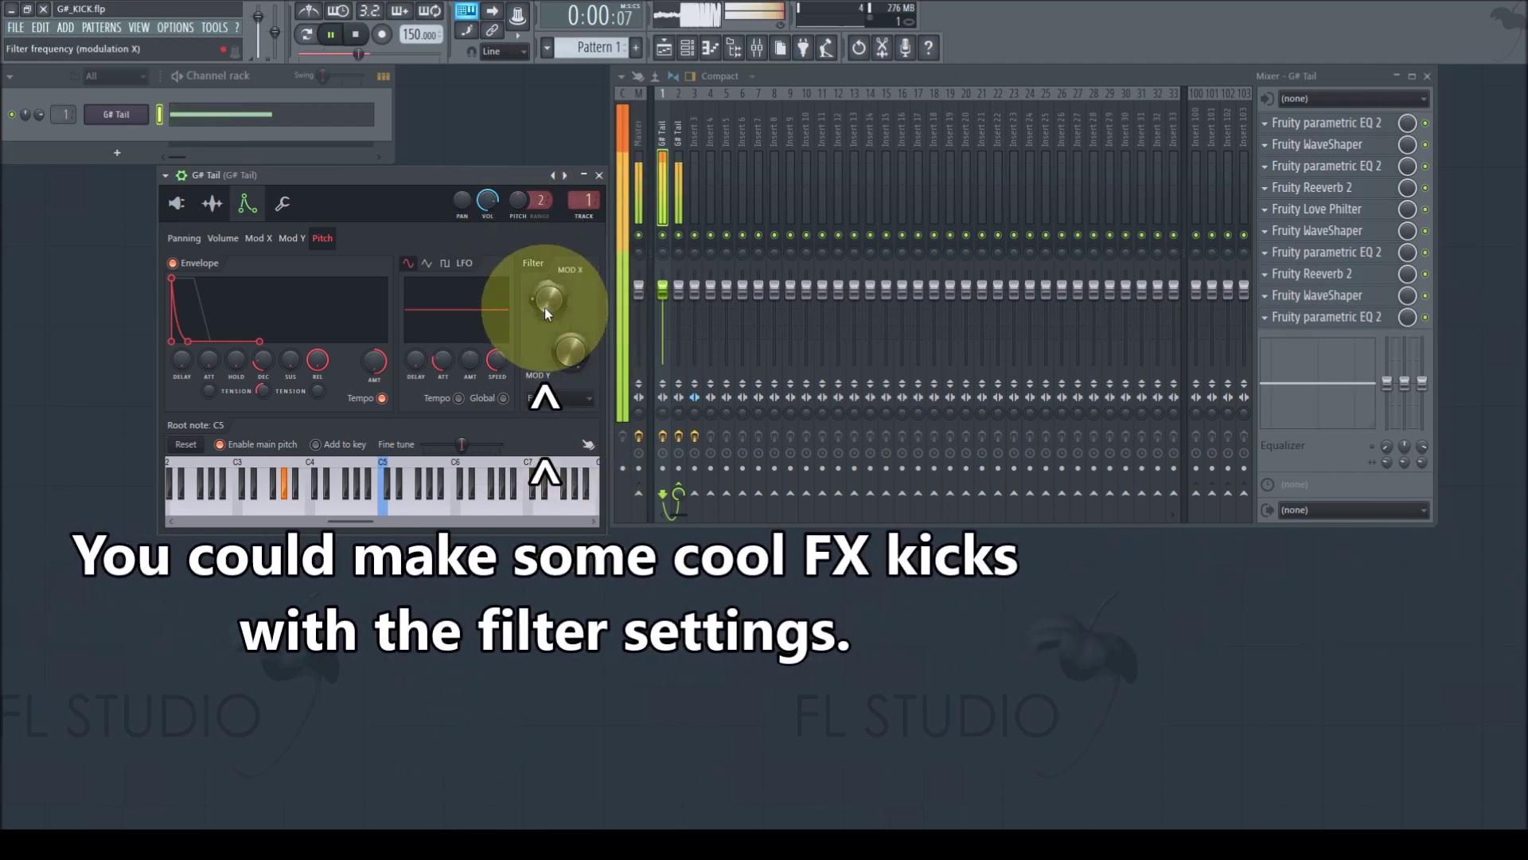
Try the SVF LP filter type on the 3x Osc with a changed filter frequency (Mod X).
click(576, 395)
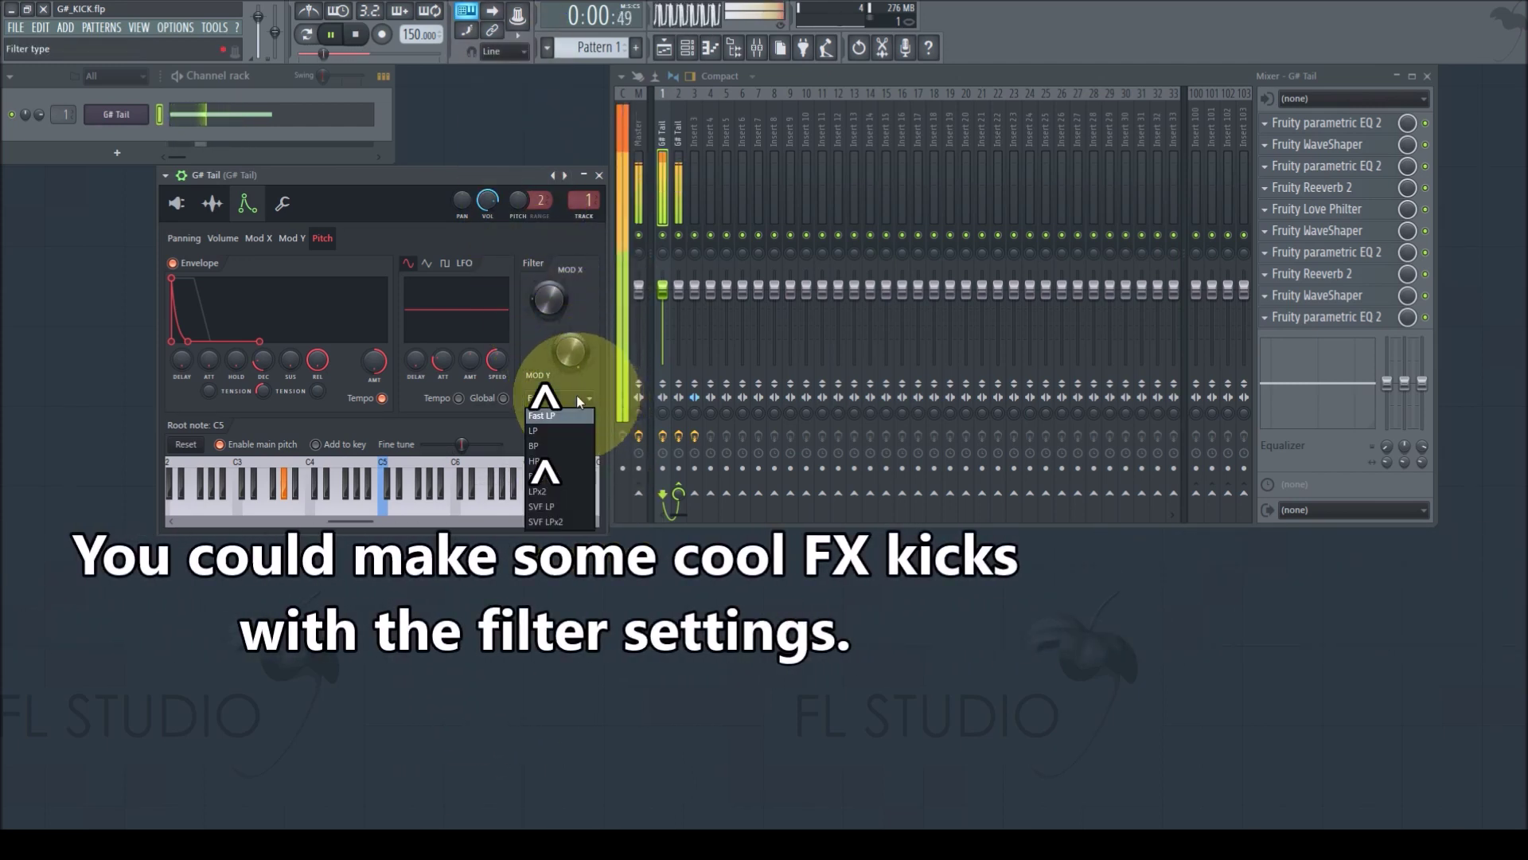
click(566, 507)
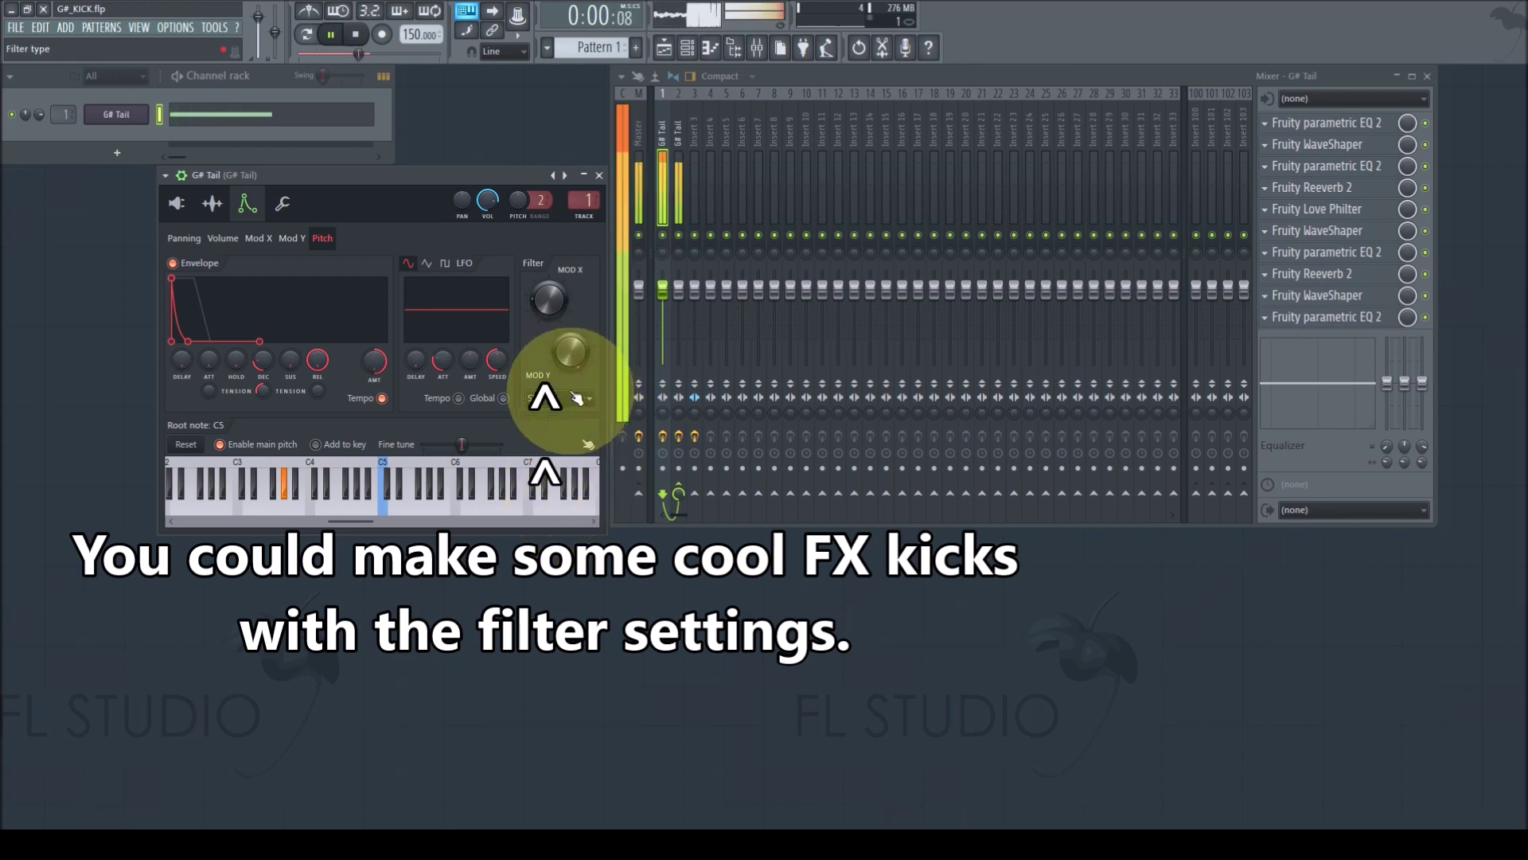
mouse_move(547, 312)
mouse_down()
mouse_move(534, 264)
mouse_move(547, 304)
mouse_up()
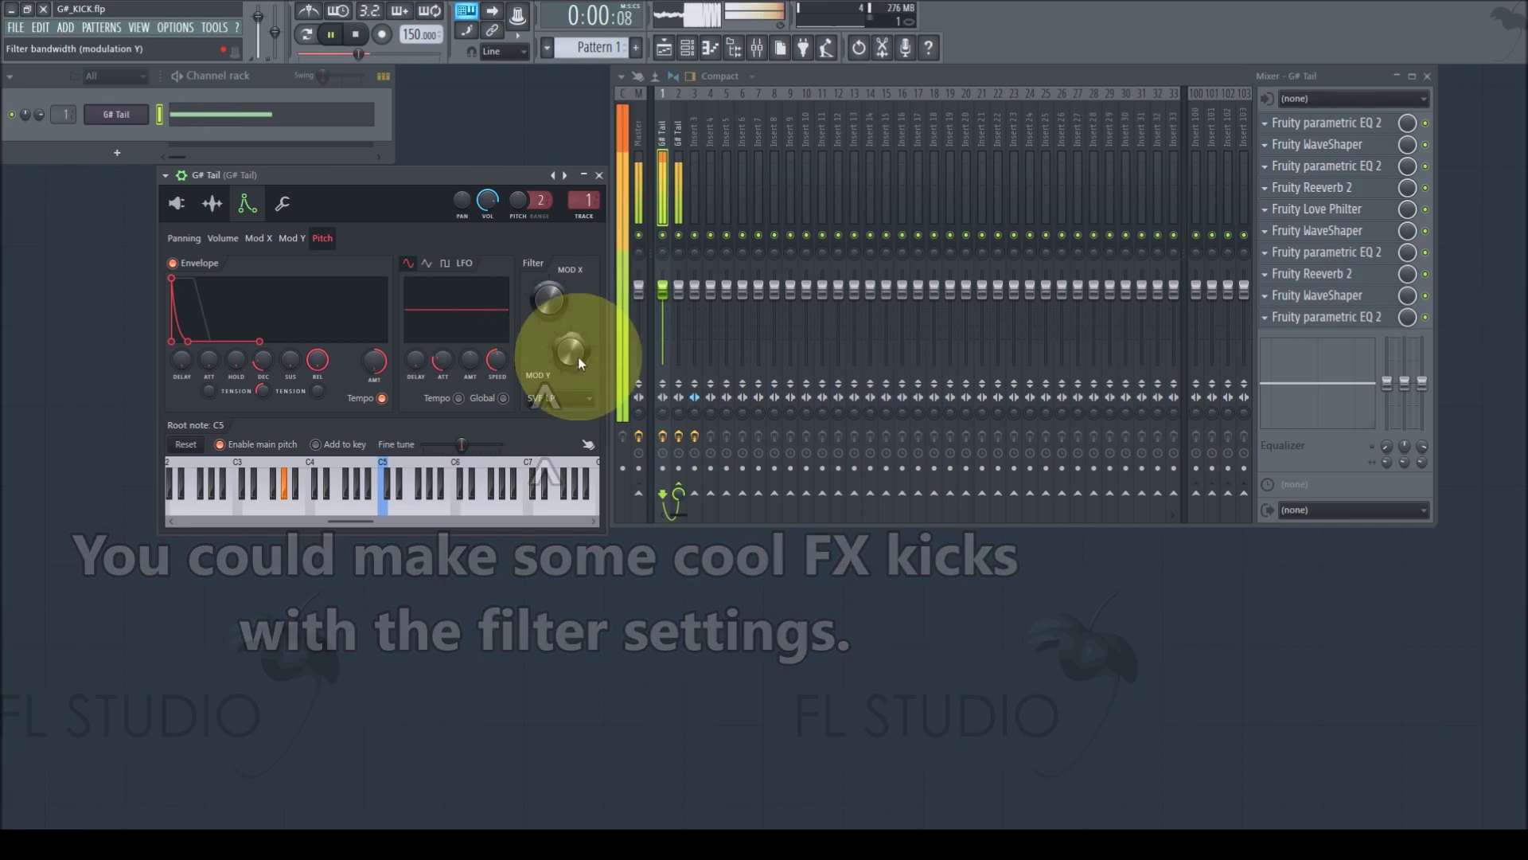
Try the SVF LPx2 filter with changed bandwidth and frequency, and return the filter type to Fast LP.
click(561, 398)
click(570, 522)
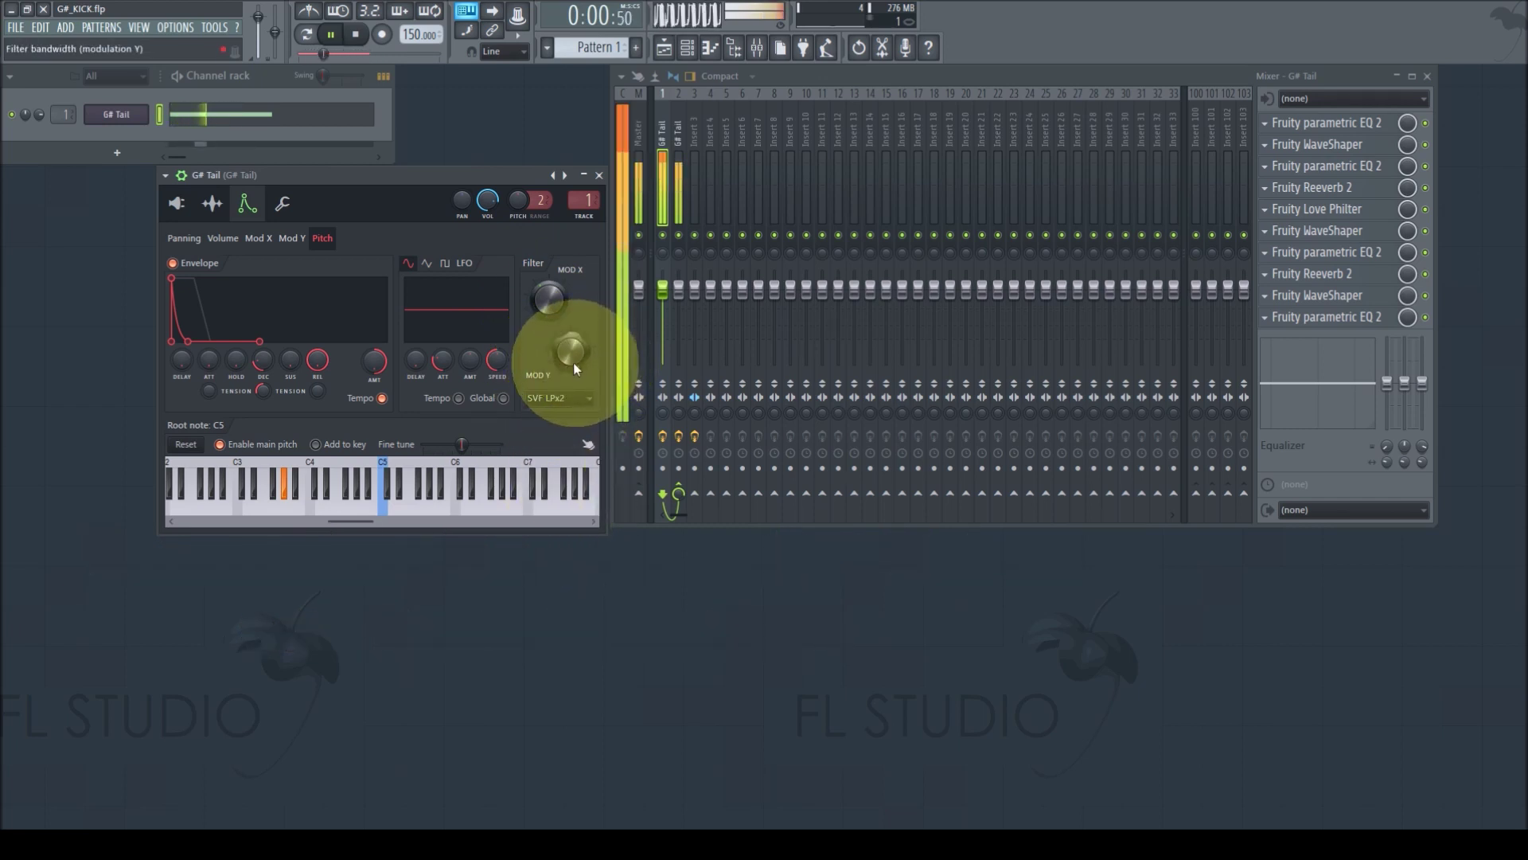
mouse_move(570, 357)
mouse_down()
mouse_move(570, 438)
mouse_move(570, 350)
mouse_move(548, 306)
mouse_move(562, 362)
mouse_up()
drag(551, 309, 526, 24)
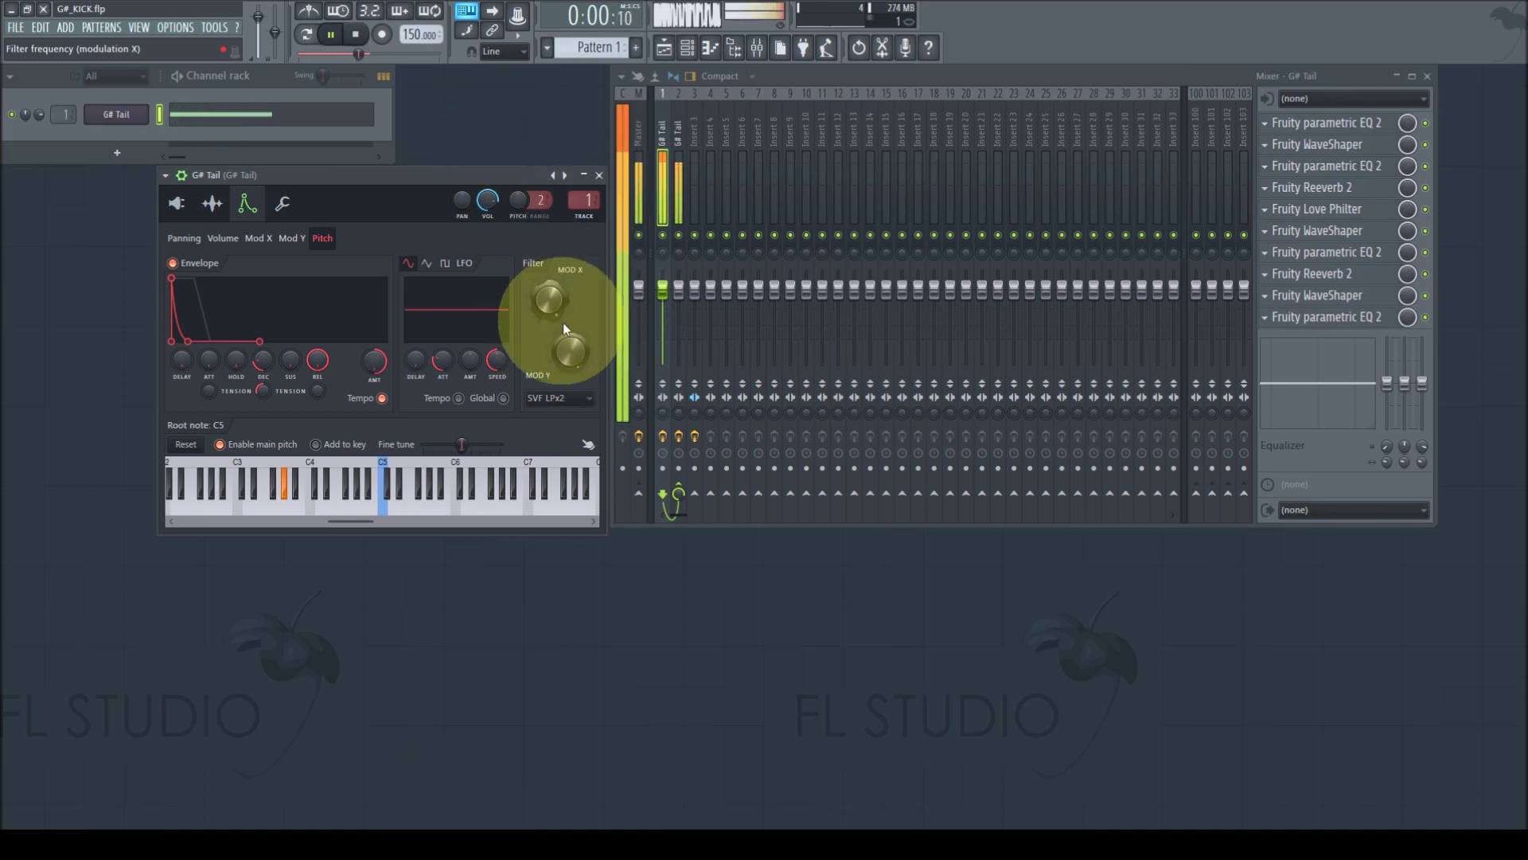
click(560, 398)
click(562, 411)
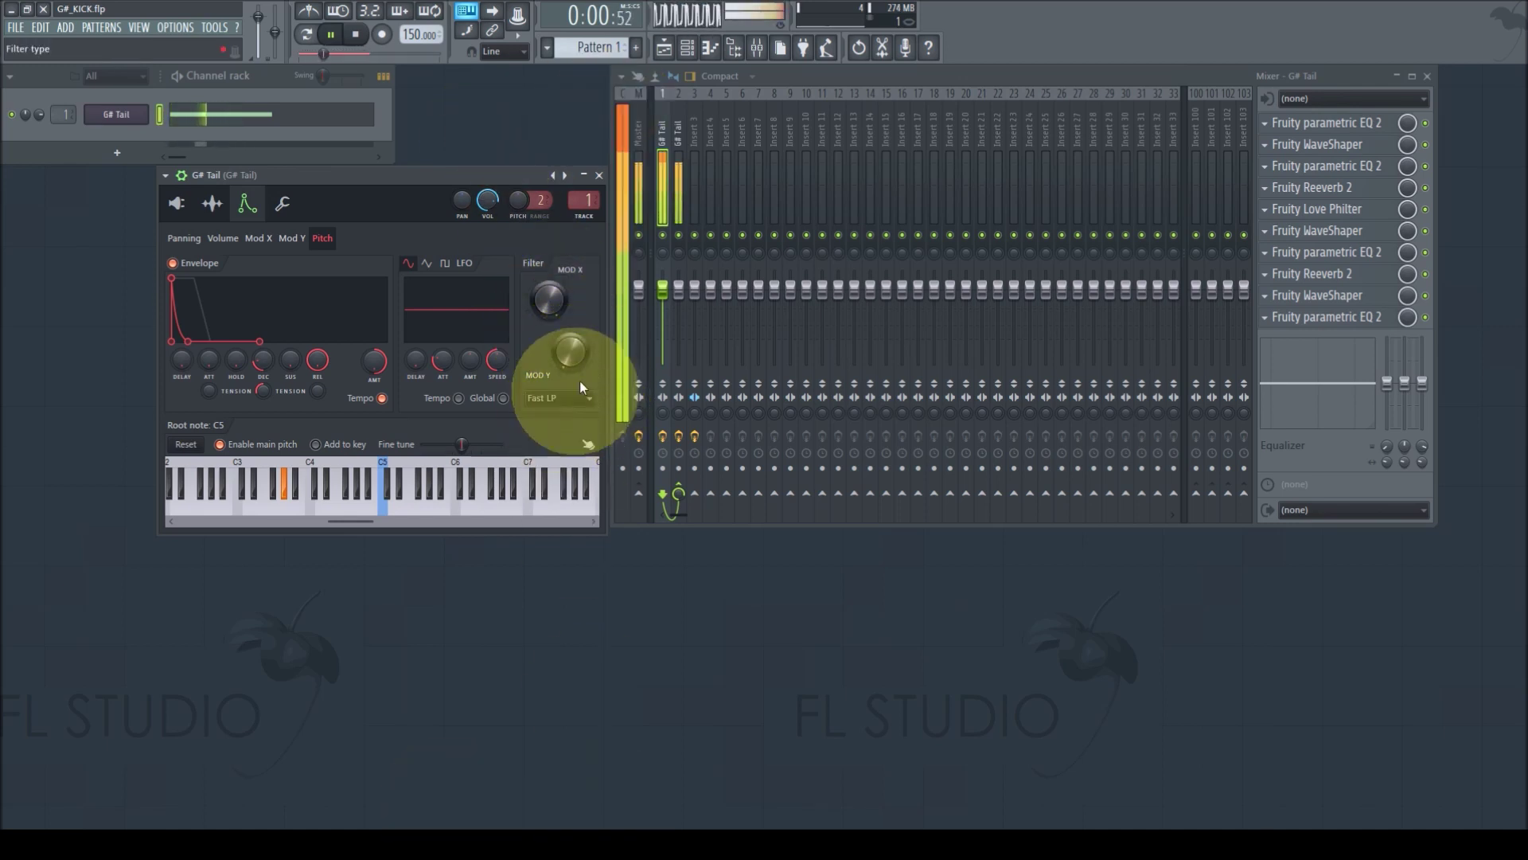
Try moving the high-pass band around 20 Hz in the first Parametric EQ 2 on mixer track 1.
click(599, 175)
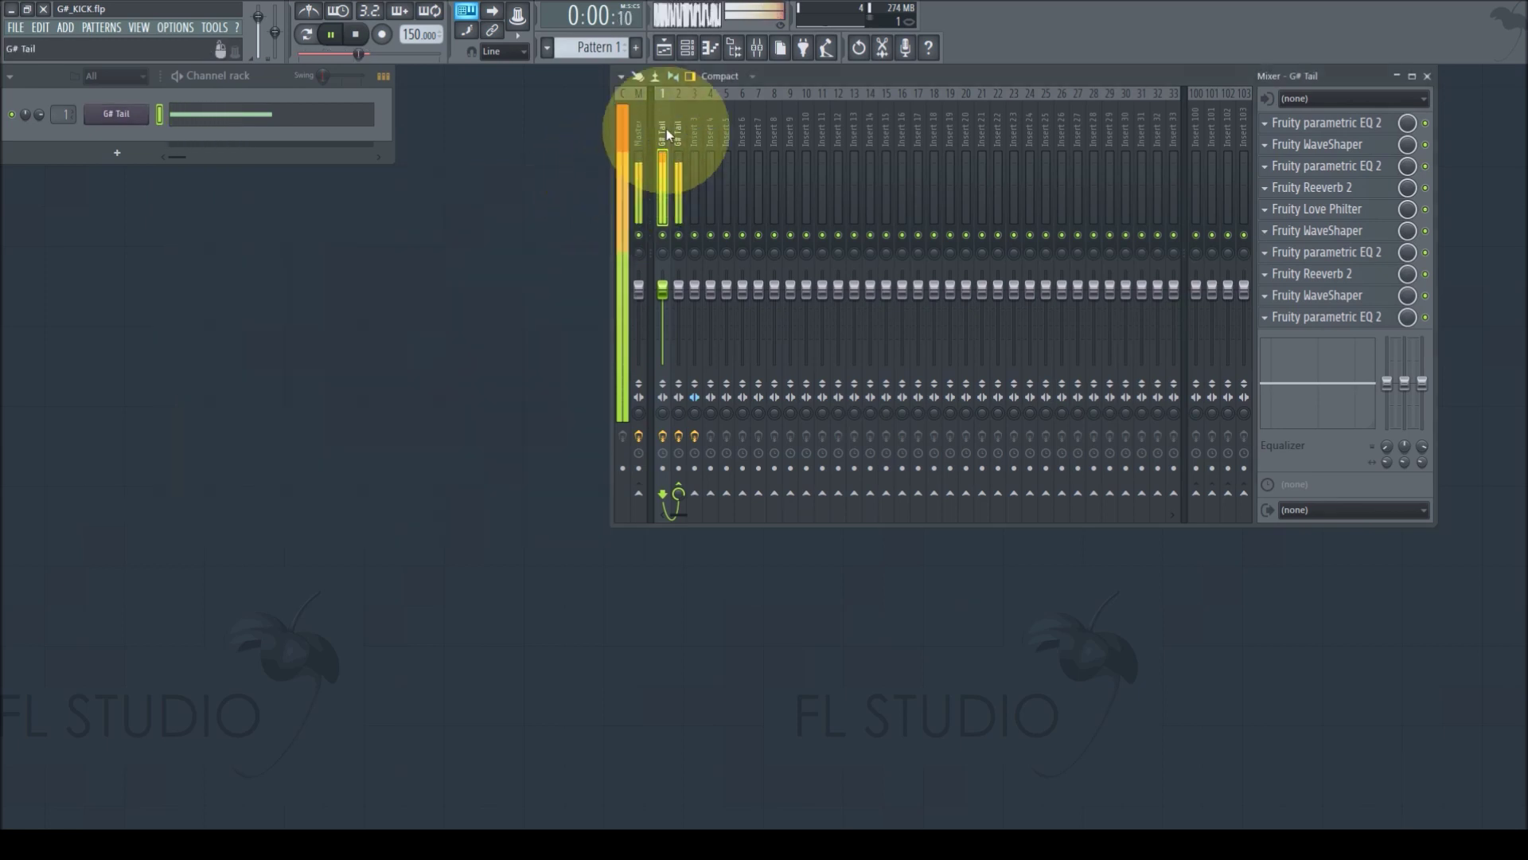
click(1375, 122)
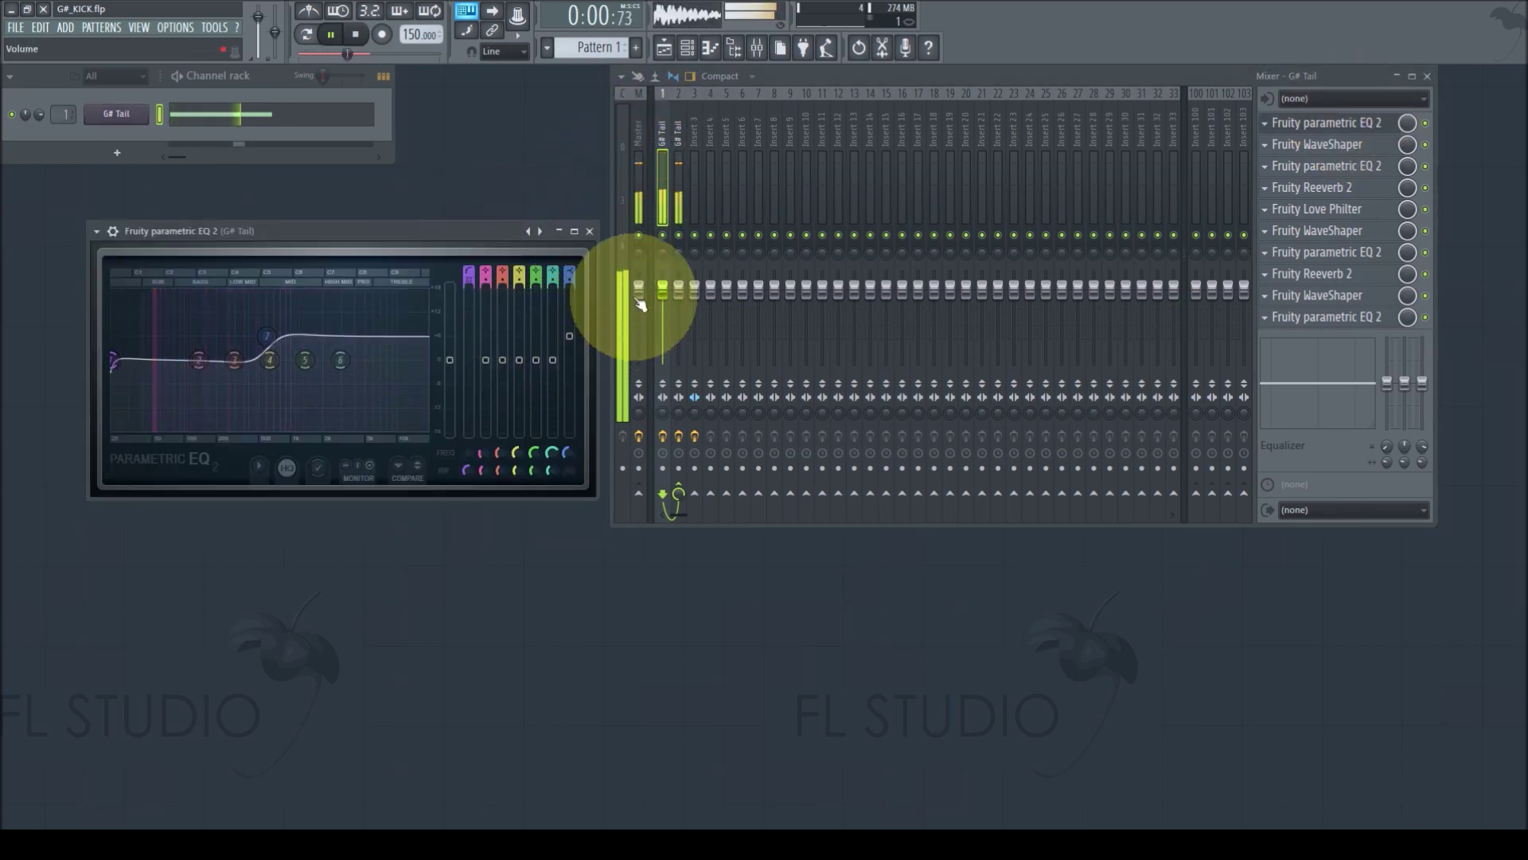
click(590, 231)
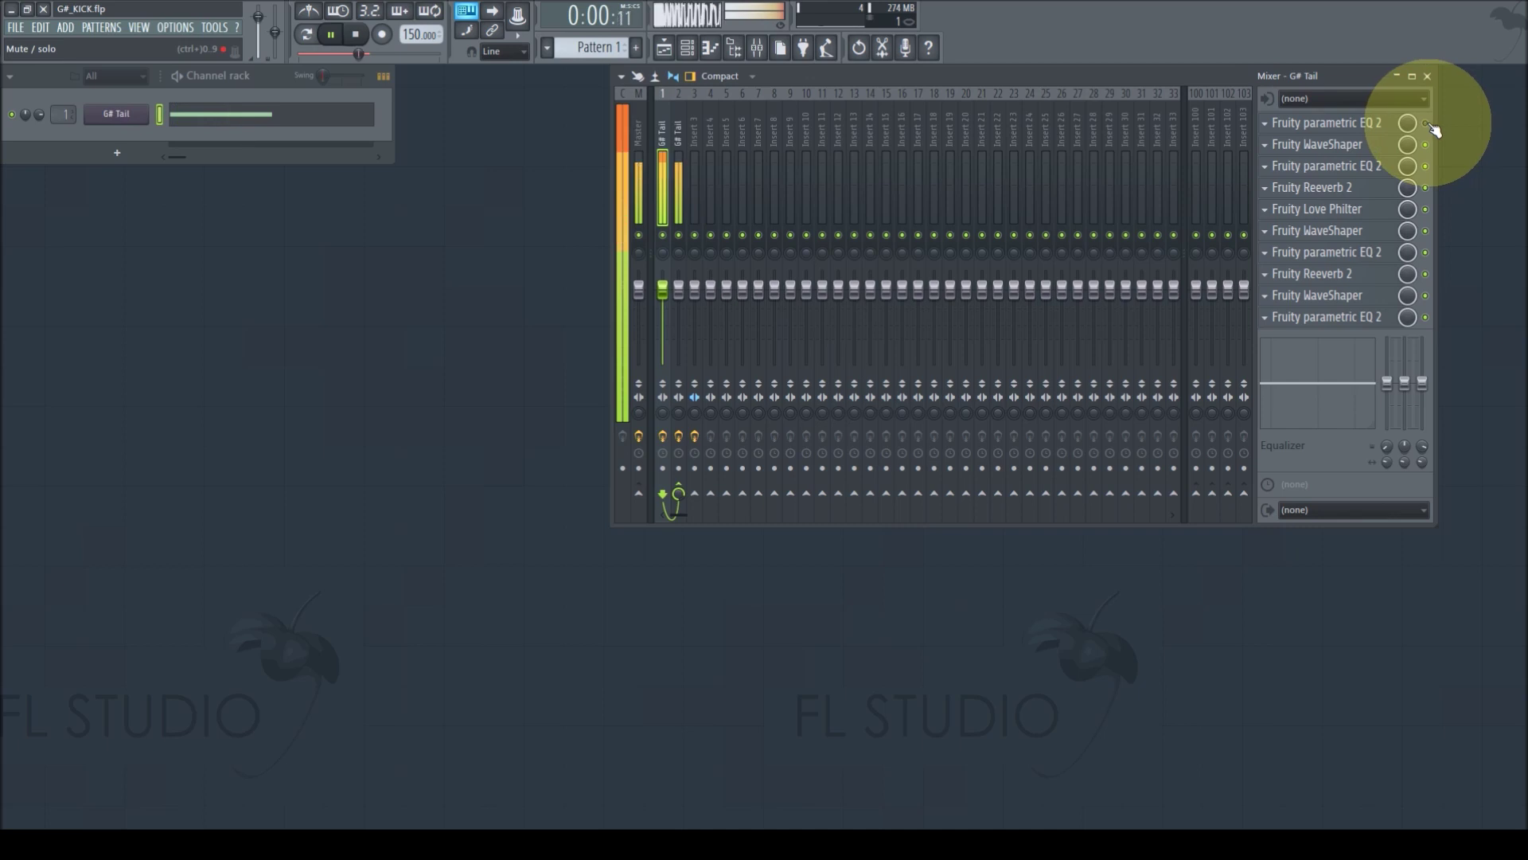
click(1353, 123)
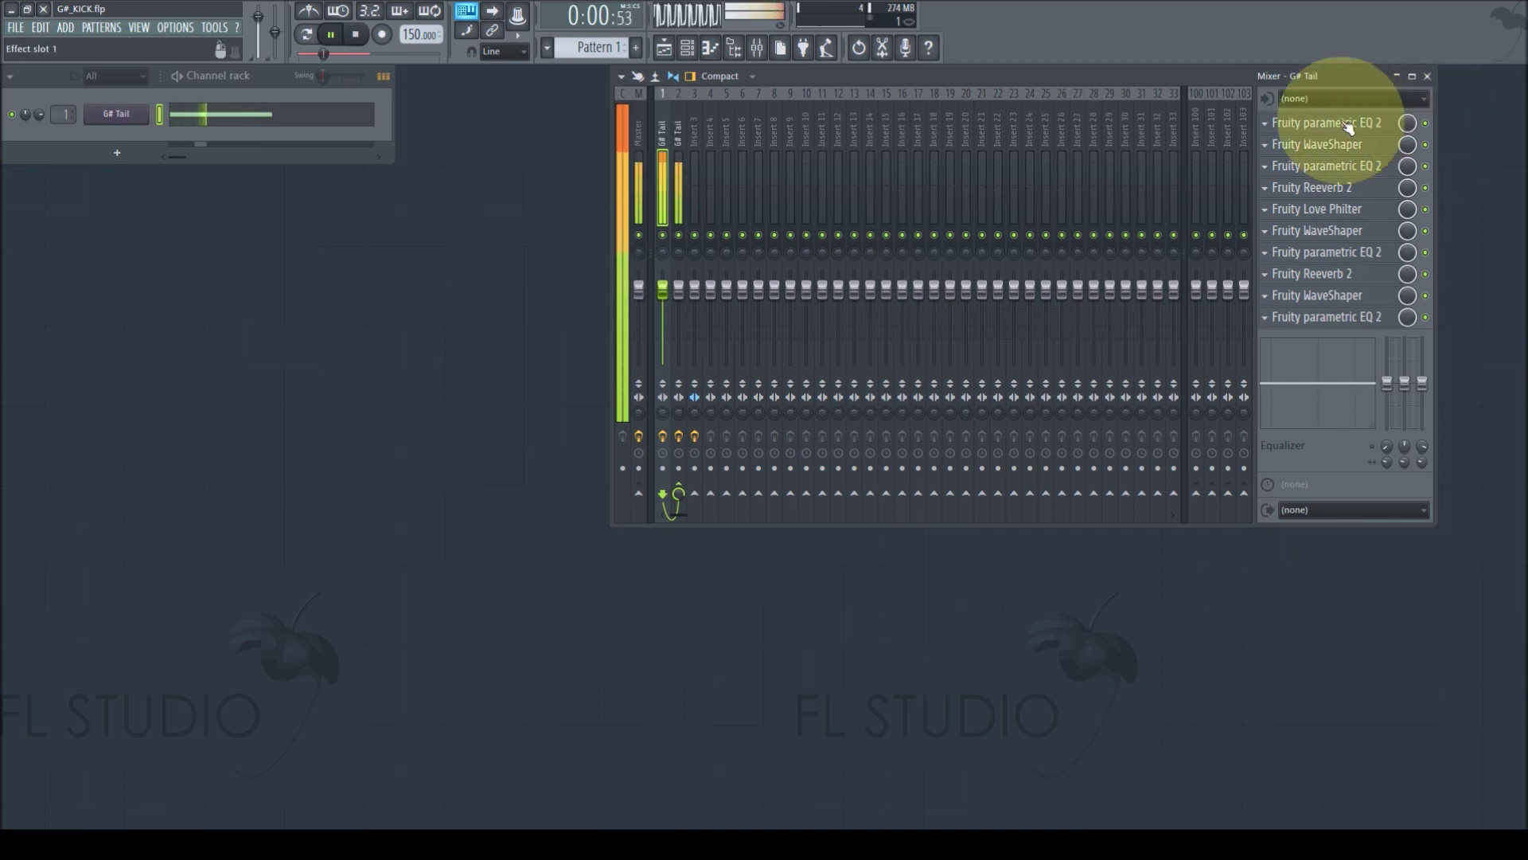
click(119, 362)
mouse_move(121, 360)
mouse_down()
mouse_move(178, 342)
mouse_move(115, 366)
mouse_up()
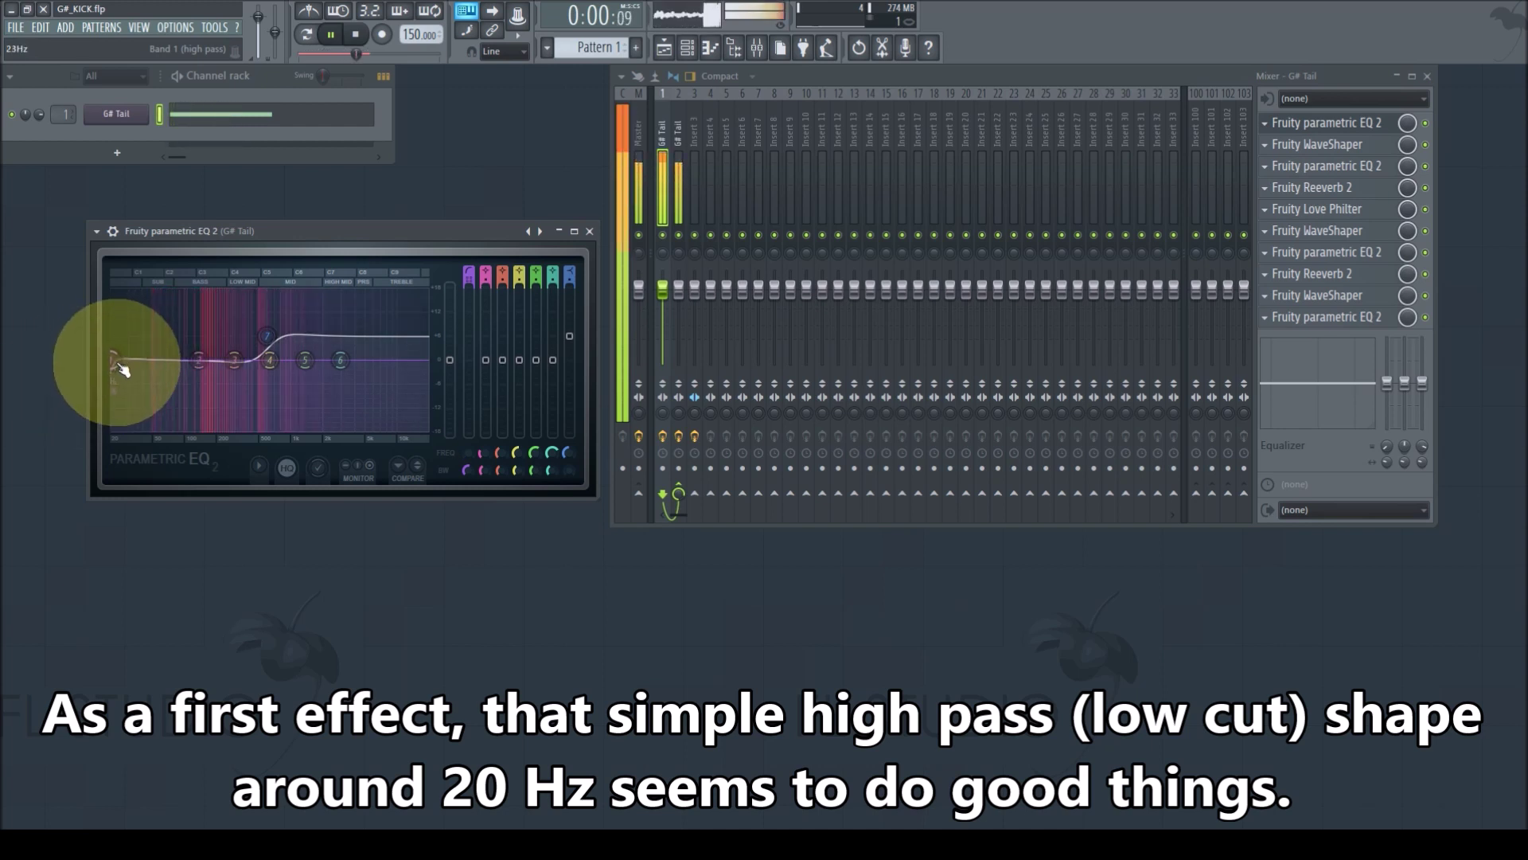
click(590, 230)
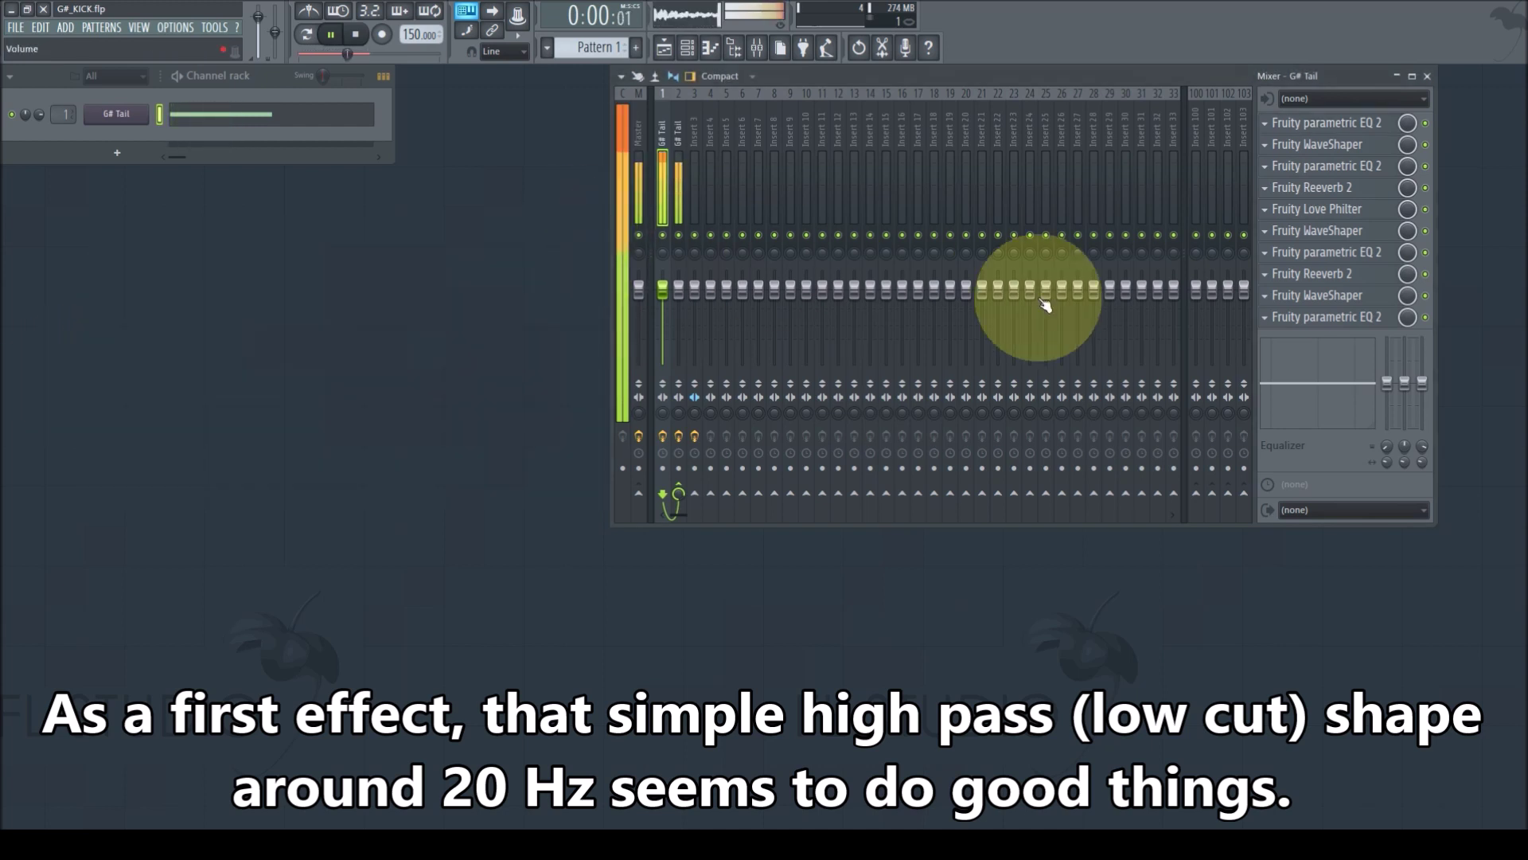
Vary both segment tensions of the slot 2 WaveShaper curve, setting the point 1 to 2 tension to 26%.
click(1317, 144)
drag(270, 373, 251, 203)
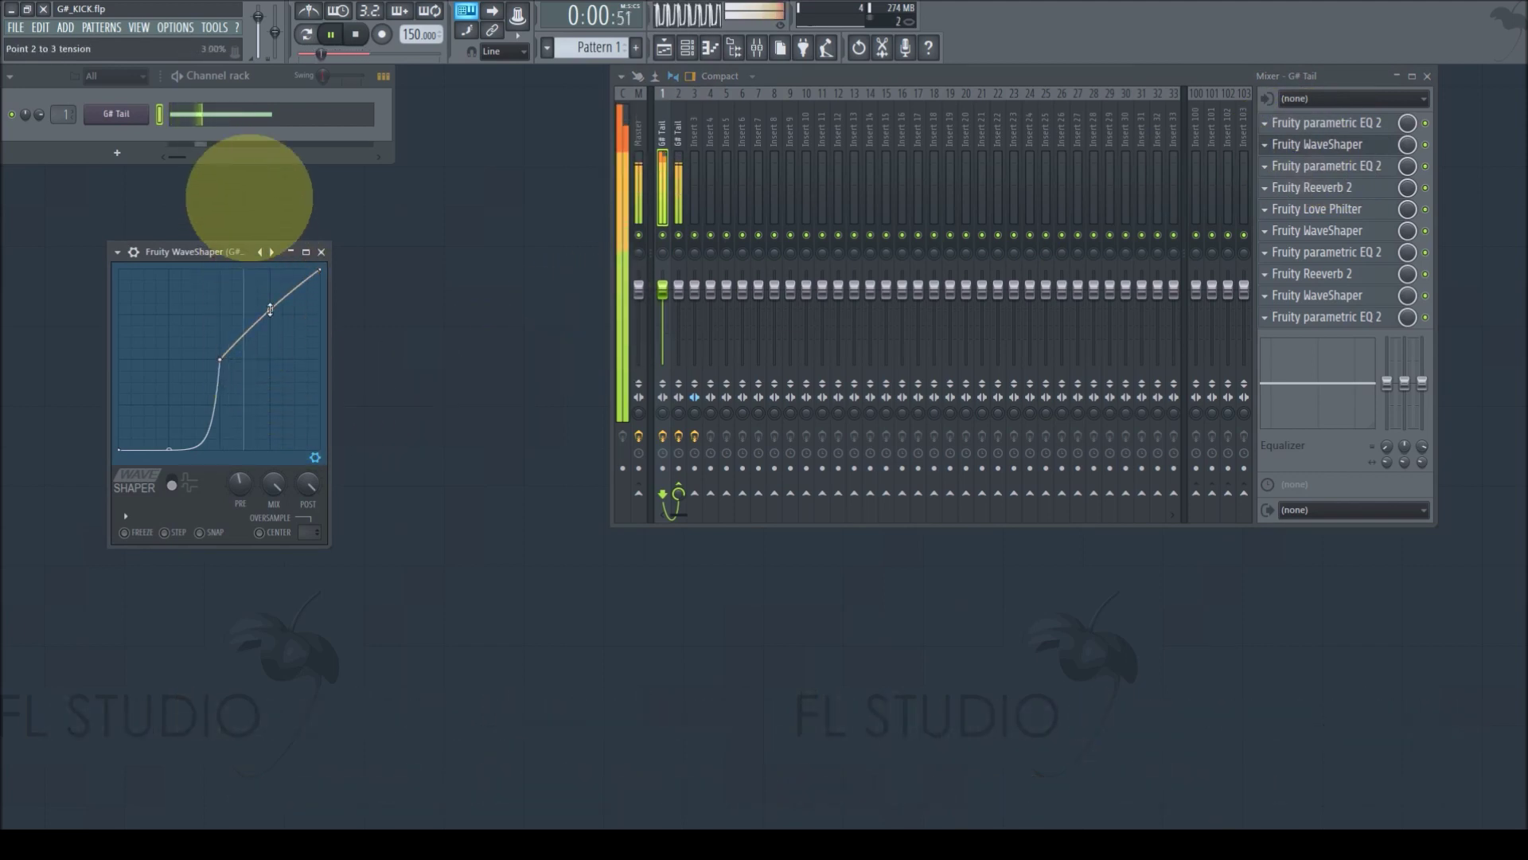
drag(270, 310, 318, 767)
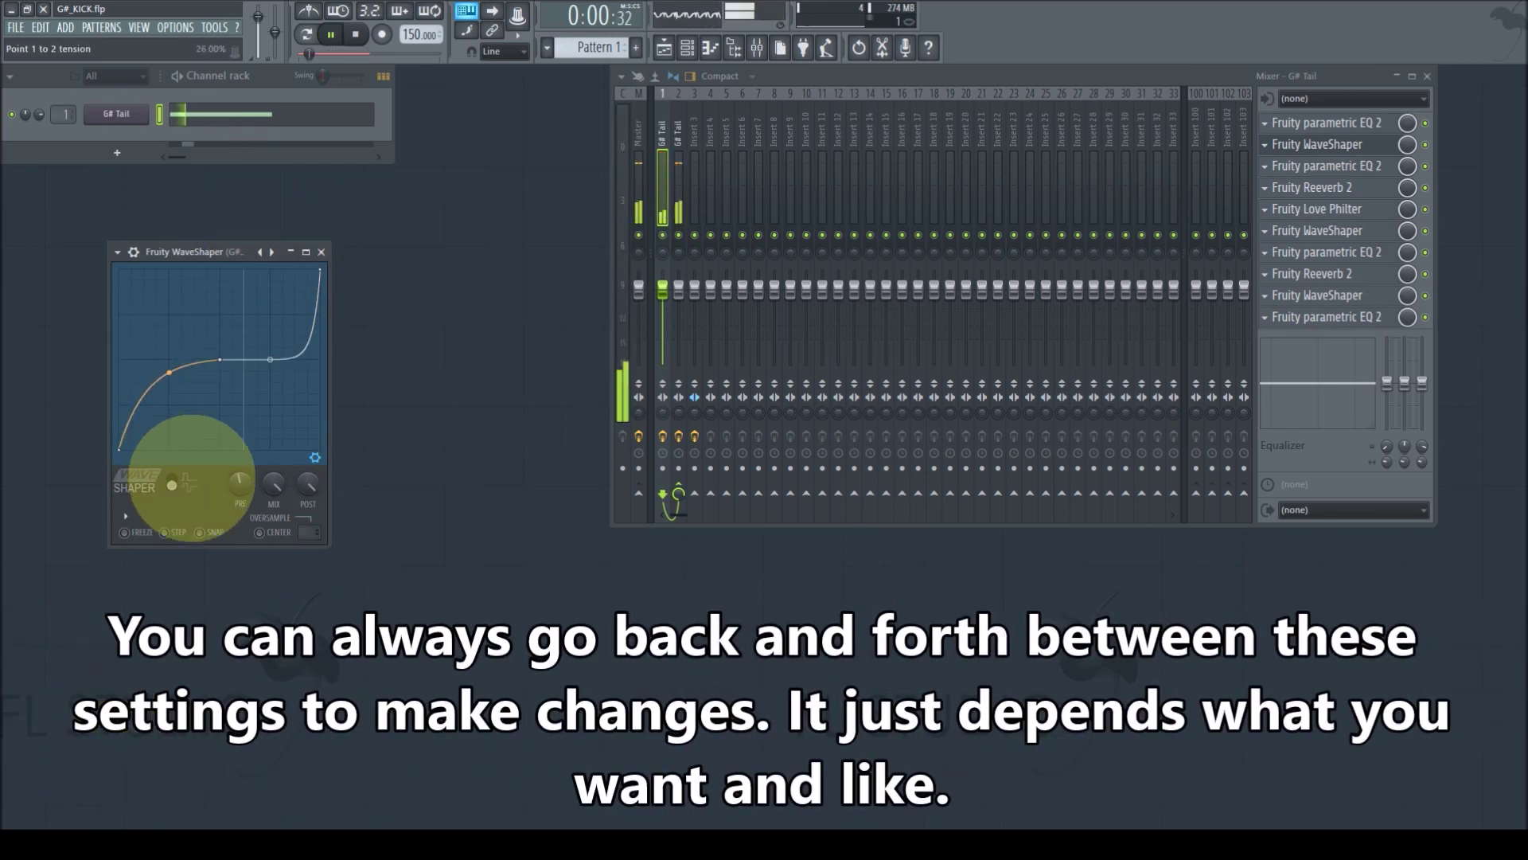
mouse_move(170, 478)
mouse_down()
mouse_move(169, 373)
mouse_move(170, 455)
mouse_up()
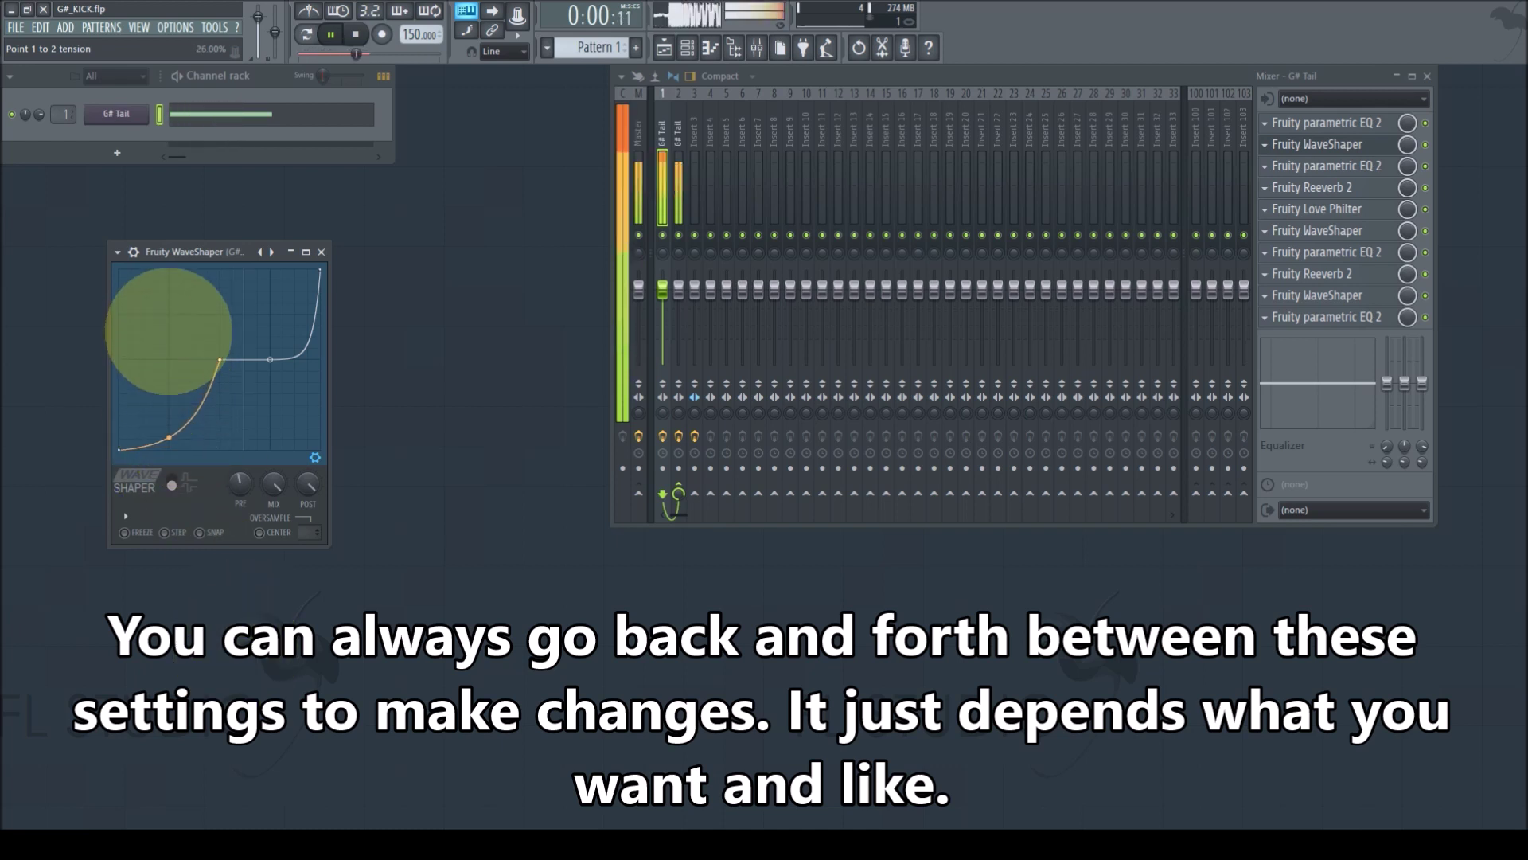
click(321, 251)
Try a shifted high-pass frequency and different band 4 and band 7 levels in the slot 3 Parametric EQ 2.
click(1321, 123)
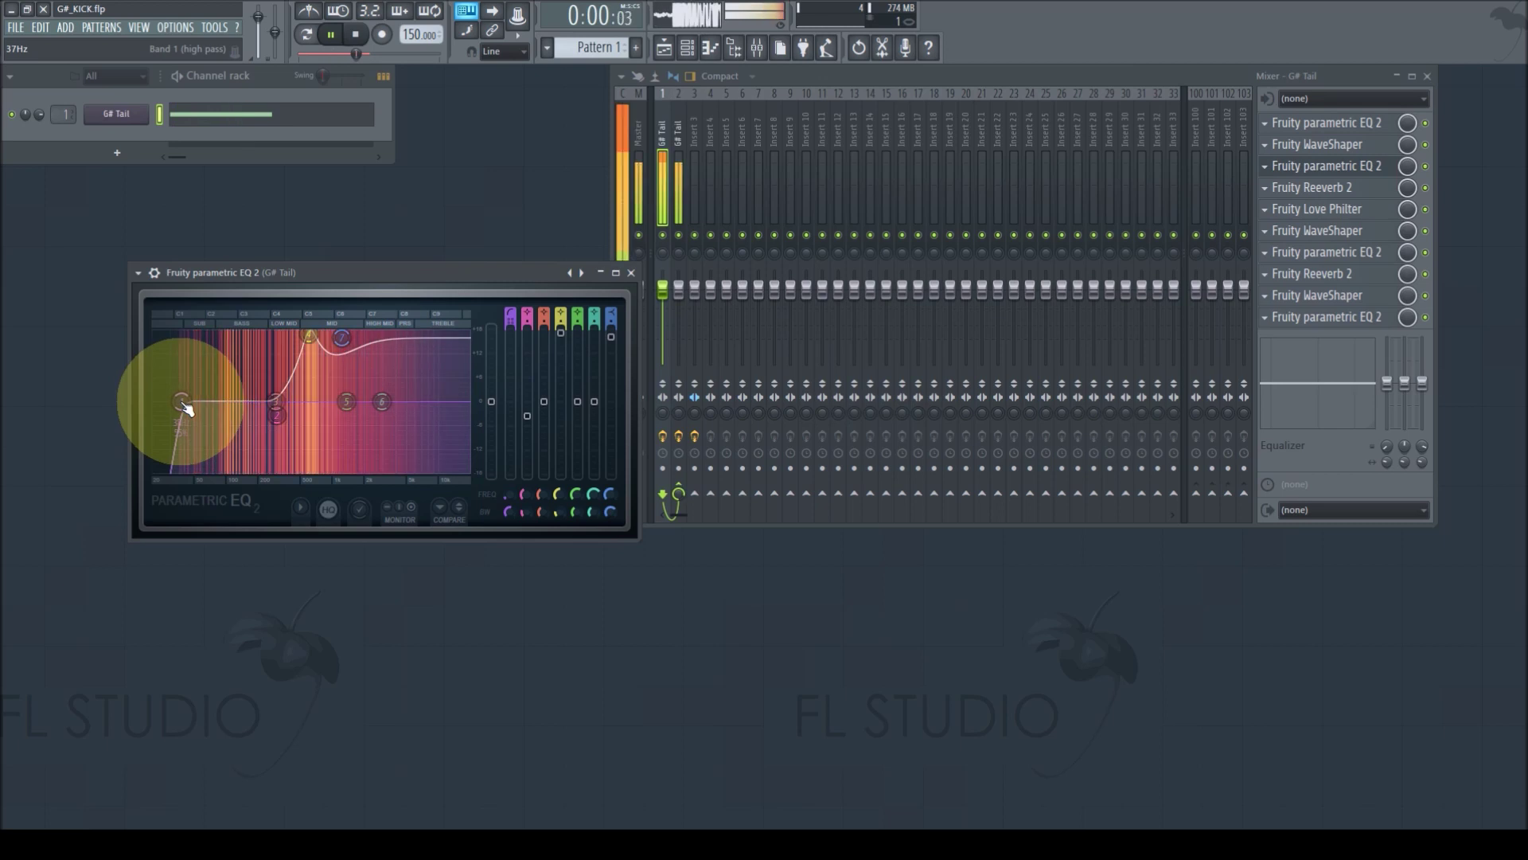
drag(180, 400, 232, 400)
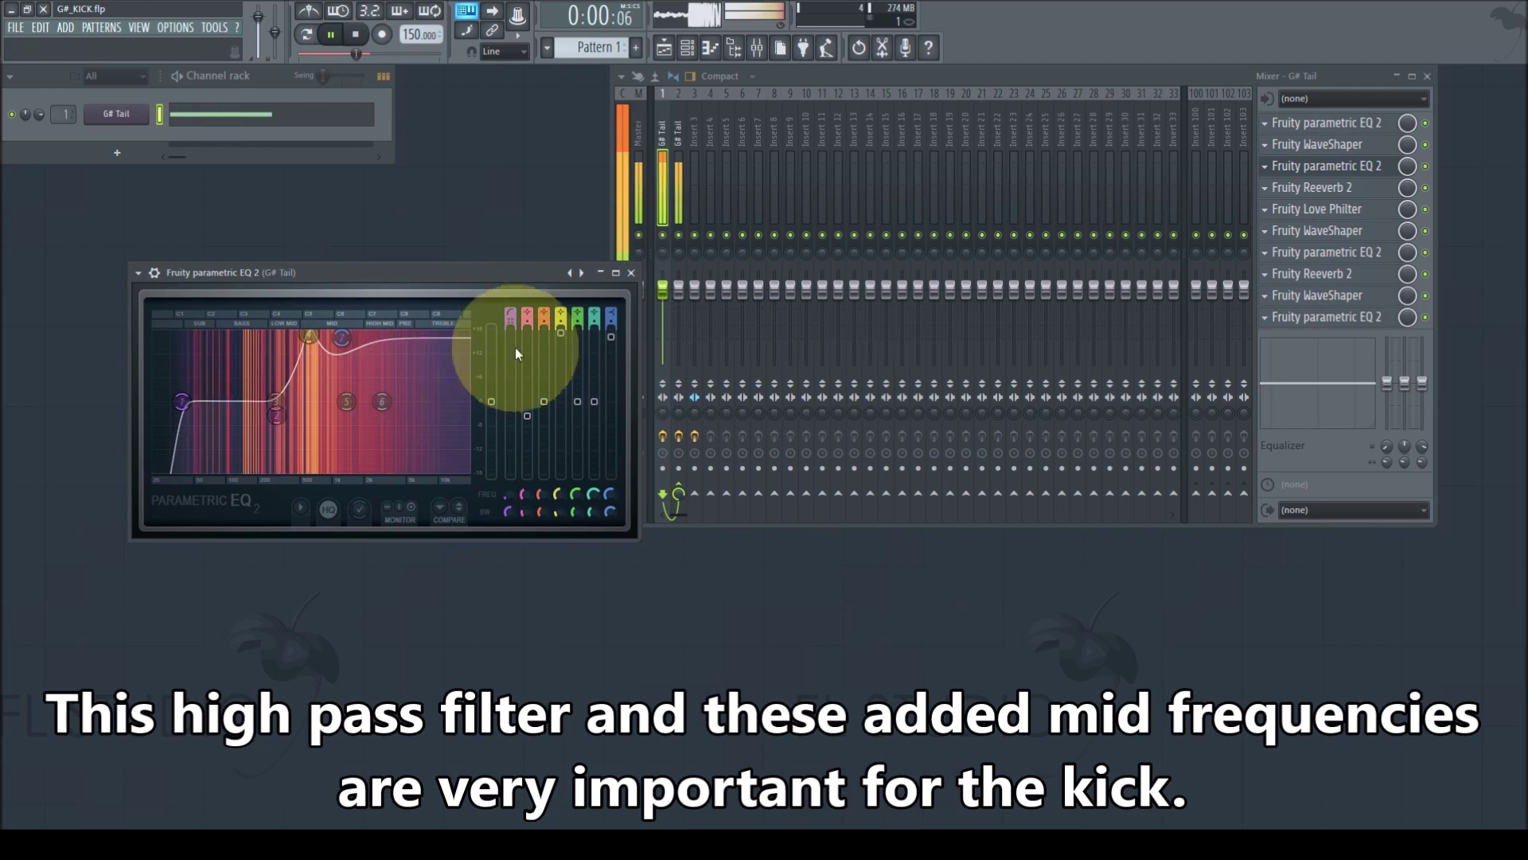
drag(561, 331, 563, 467)
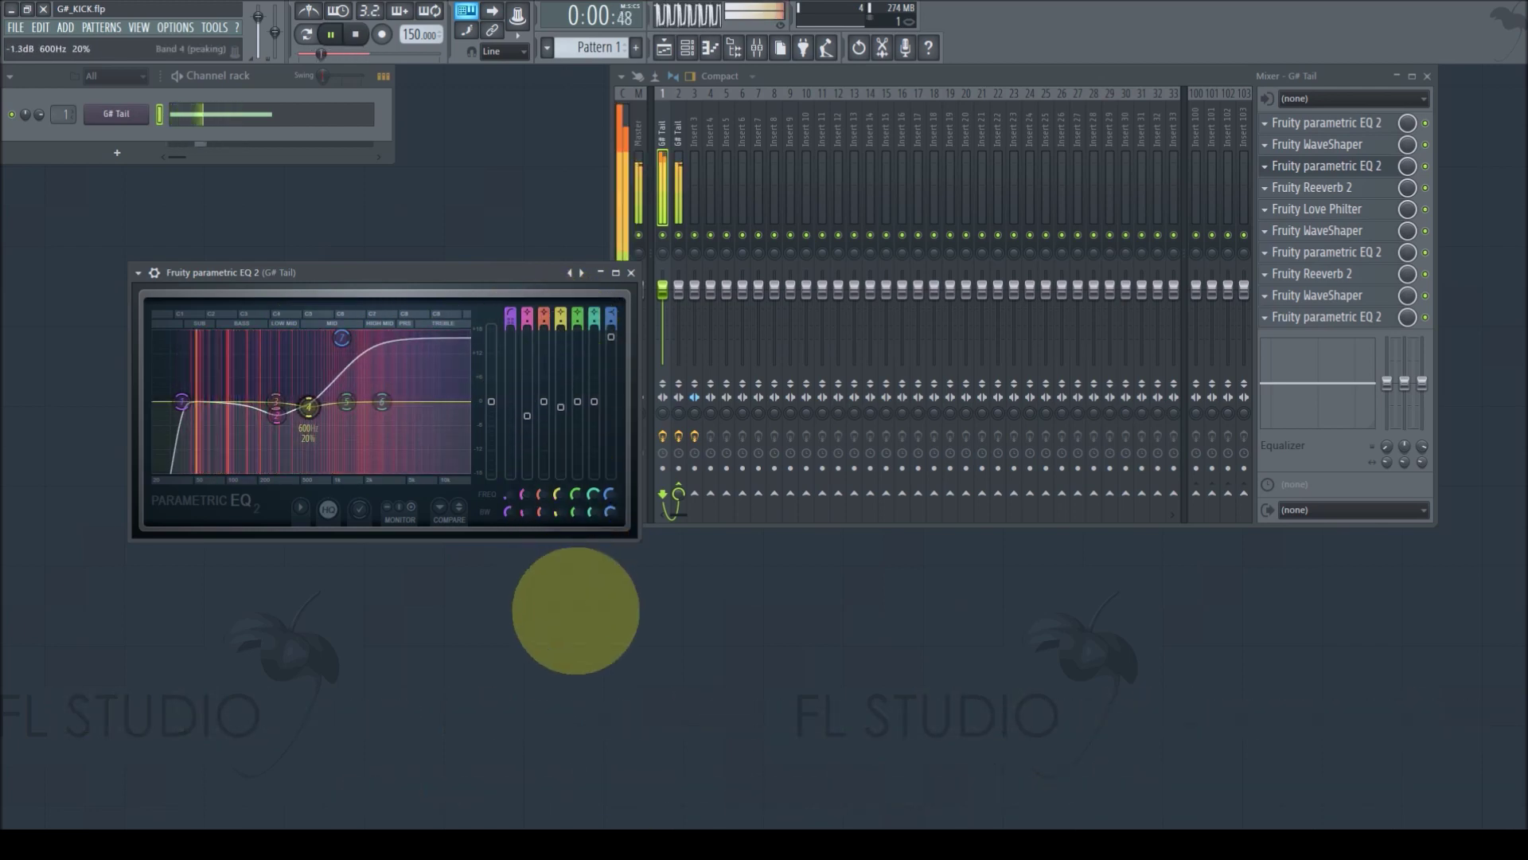
drag(576, 600, 601, 330)
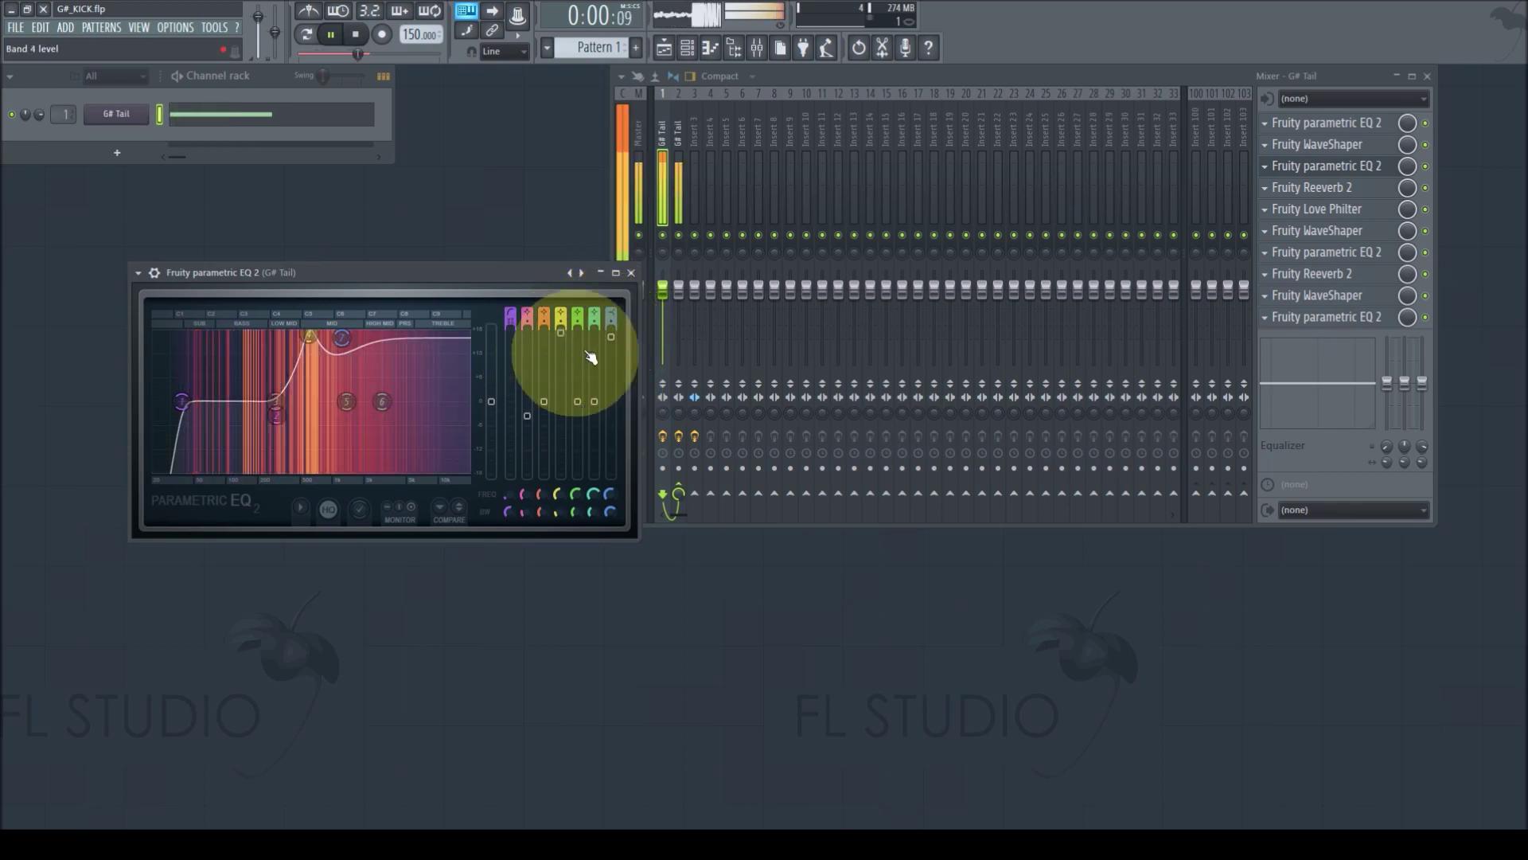
drag(610, 334, 652, 342)
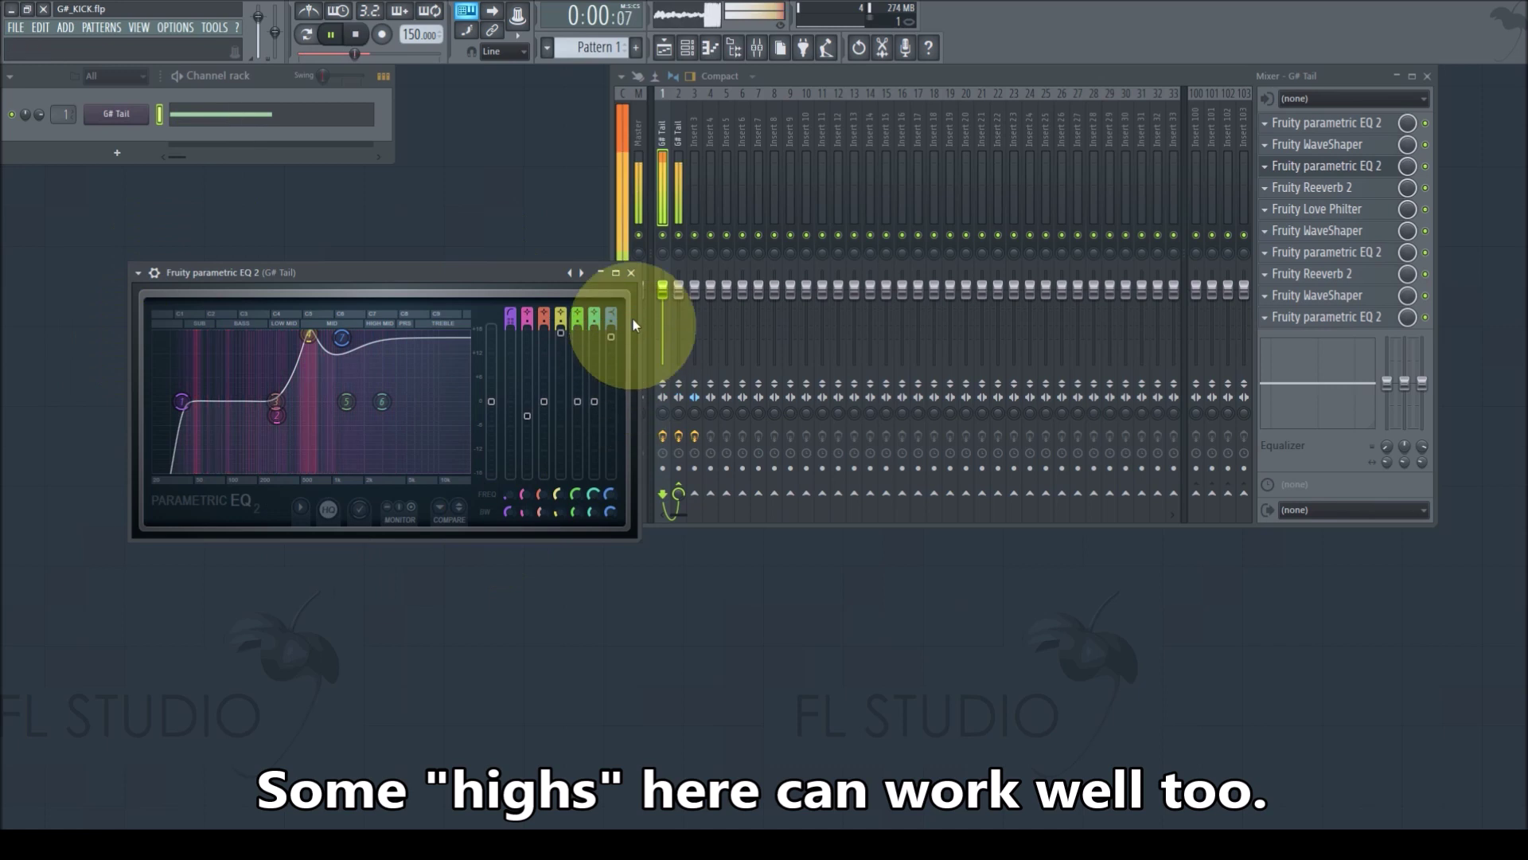
click(631, 272)
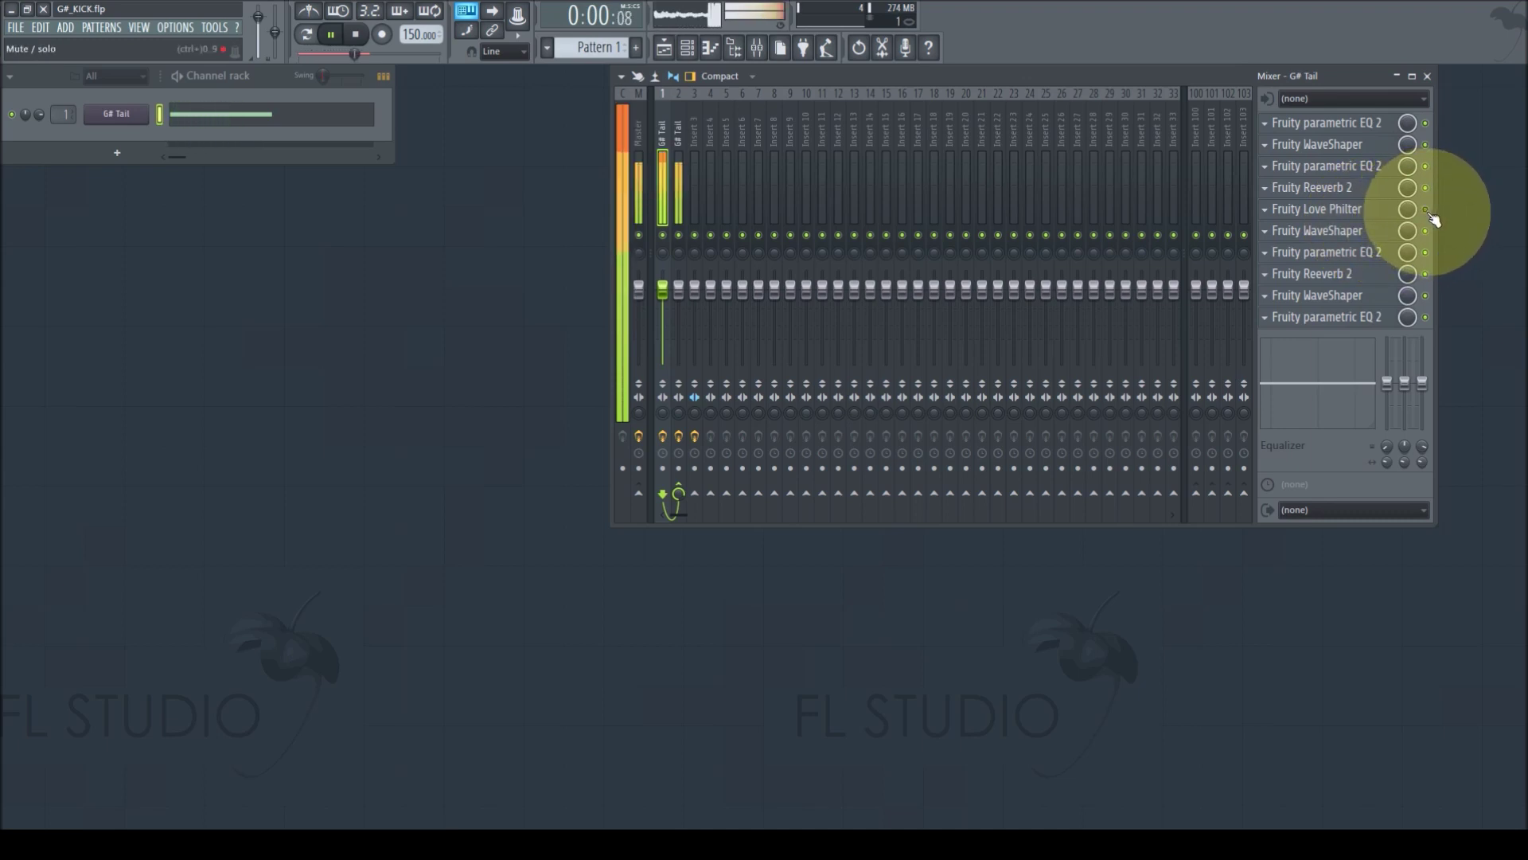
Try other tensions for the Fruity Love Philter cutoff envelope and vary its filter cutoff during playback.
click(1346, 209)
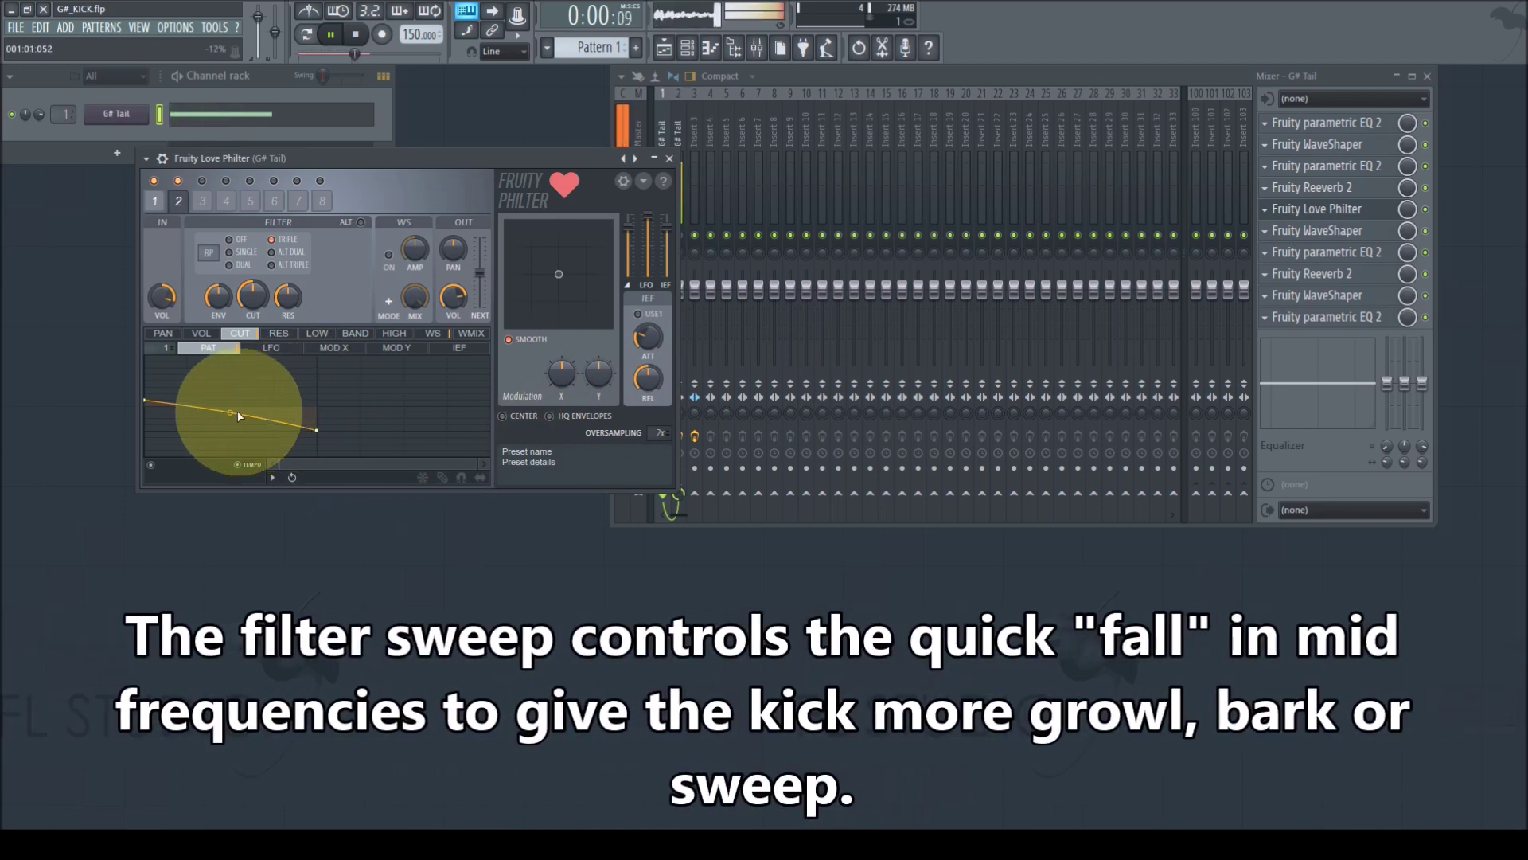
drag(234, 403, 235, 598)
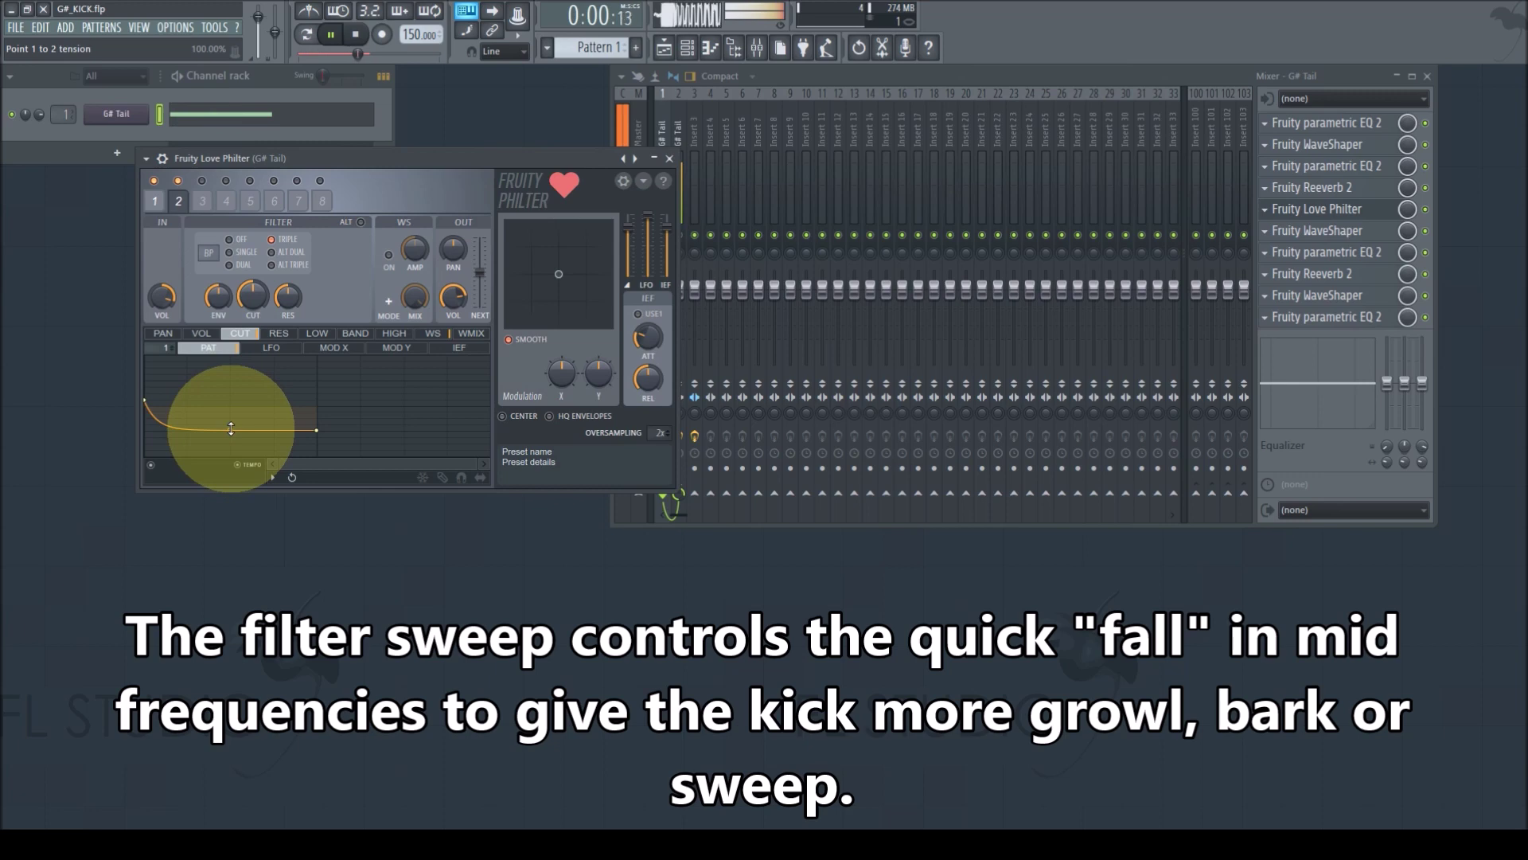
drag(231, 429, 204, 358)
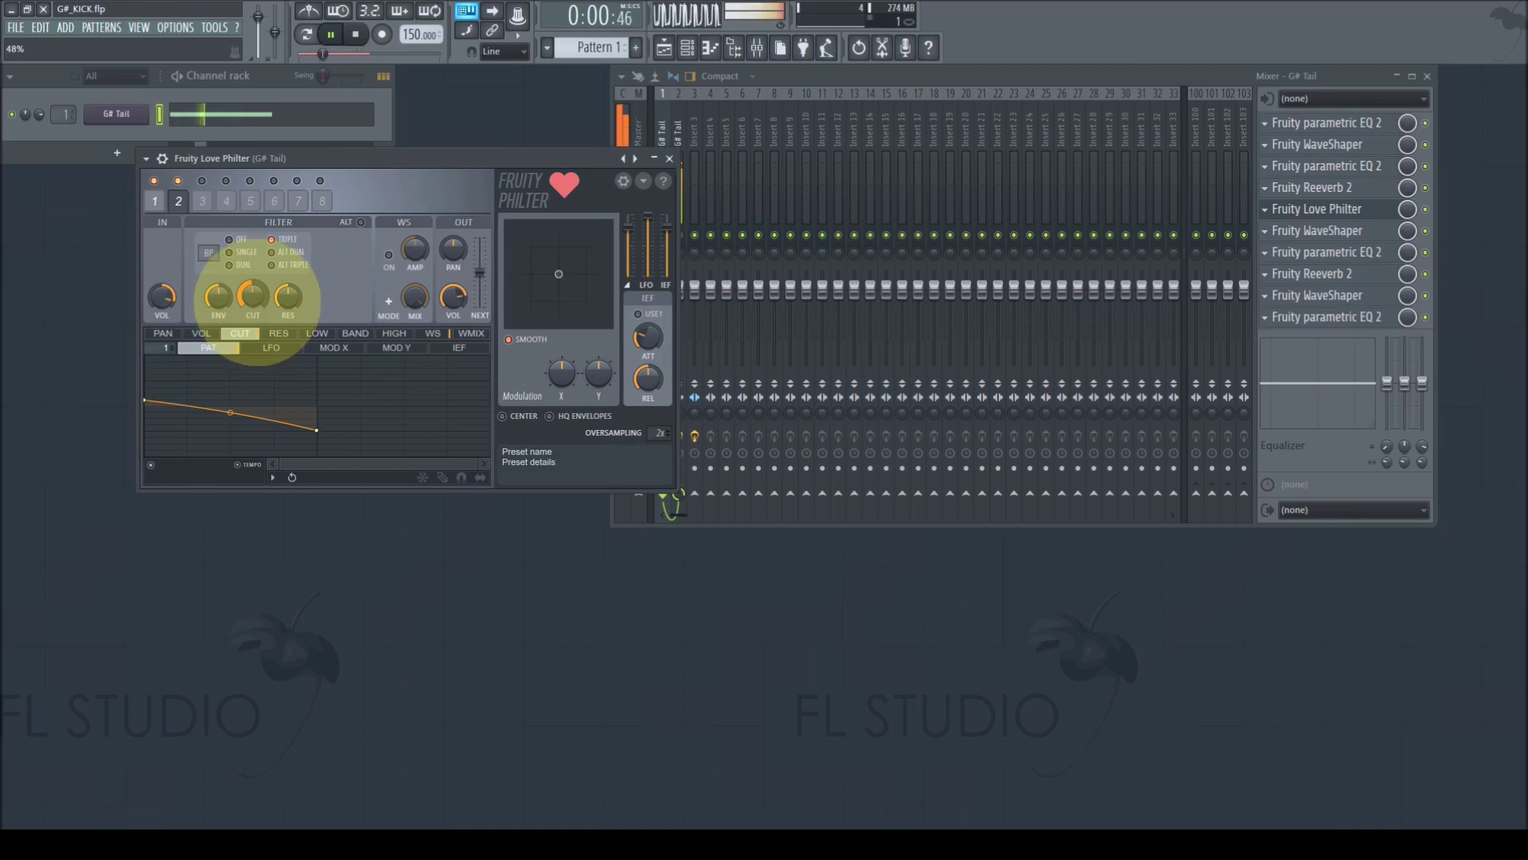
drag(255, 317, 246, 263)
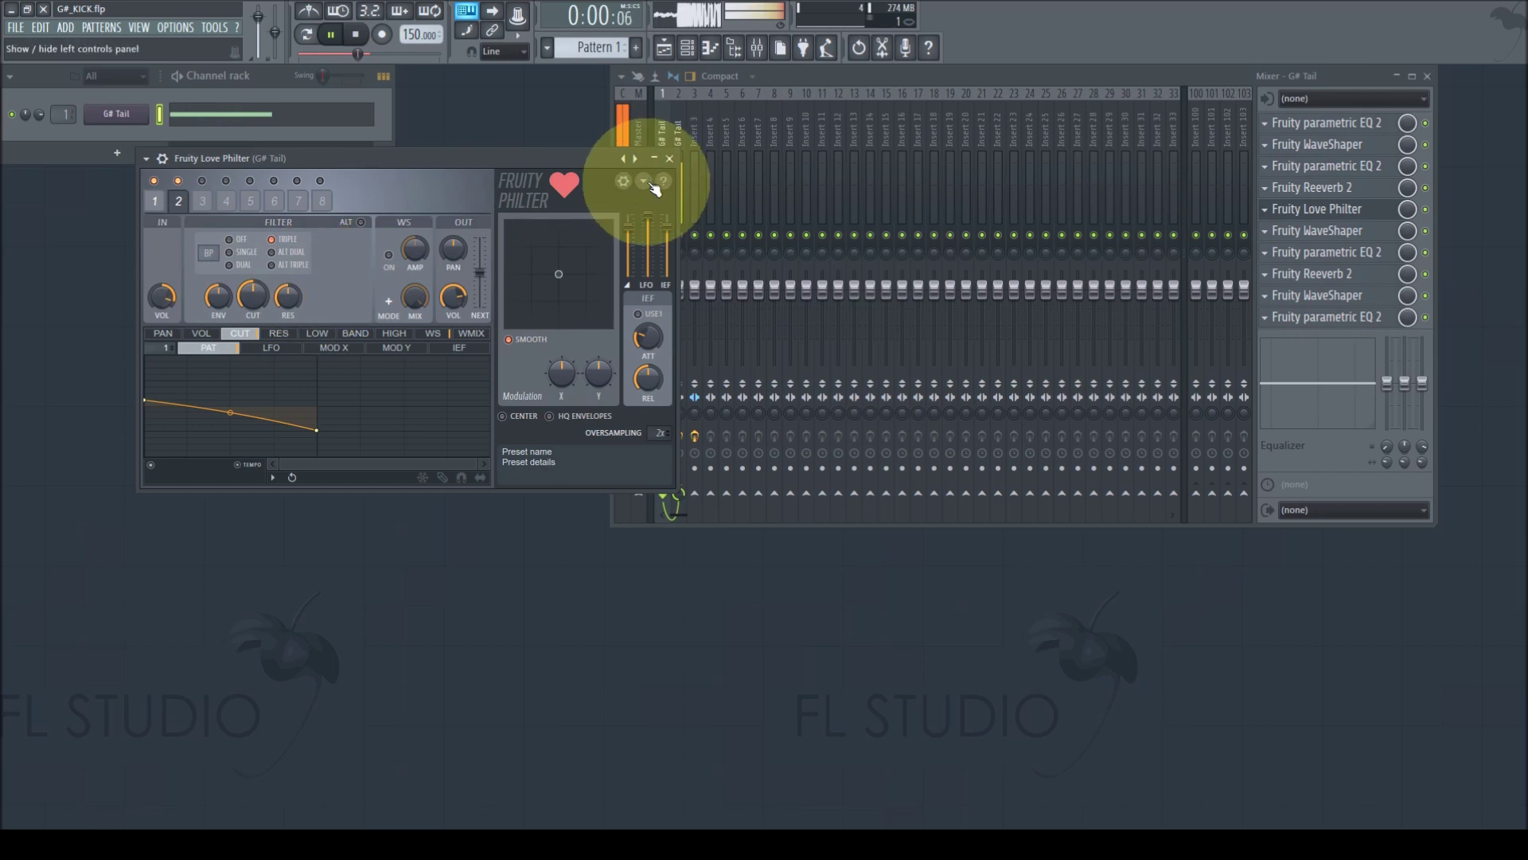
click(670, 158)
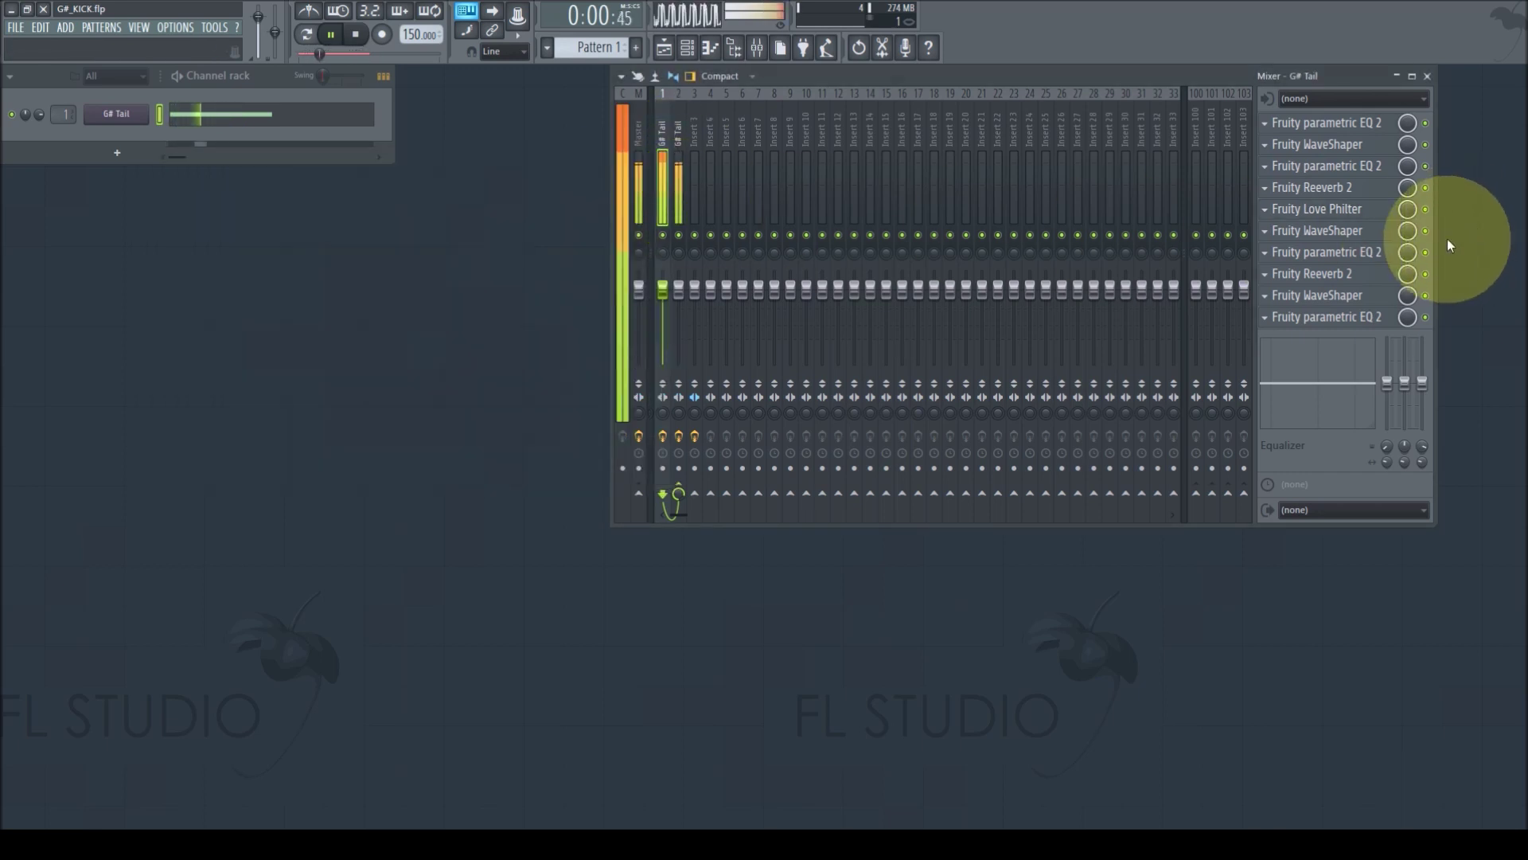
Try a 100% point 1 to 2 tension and a changed pre-gain in the slot 6 WaveShaper.
click(1317, 230)
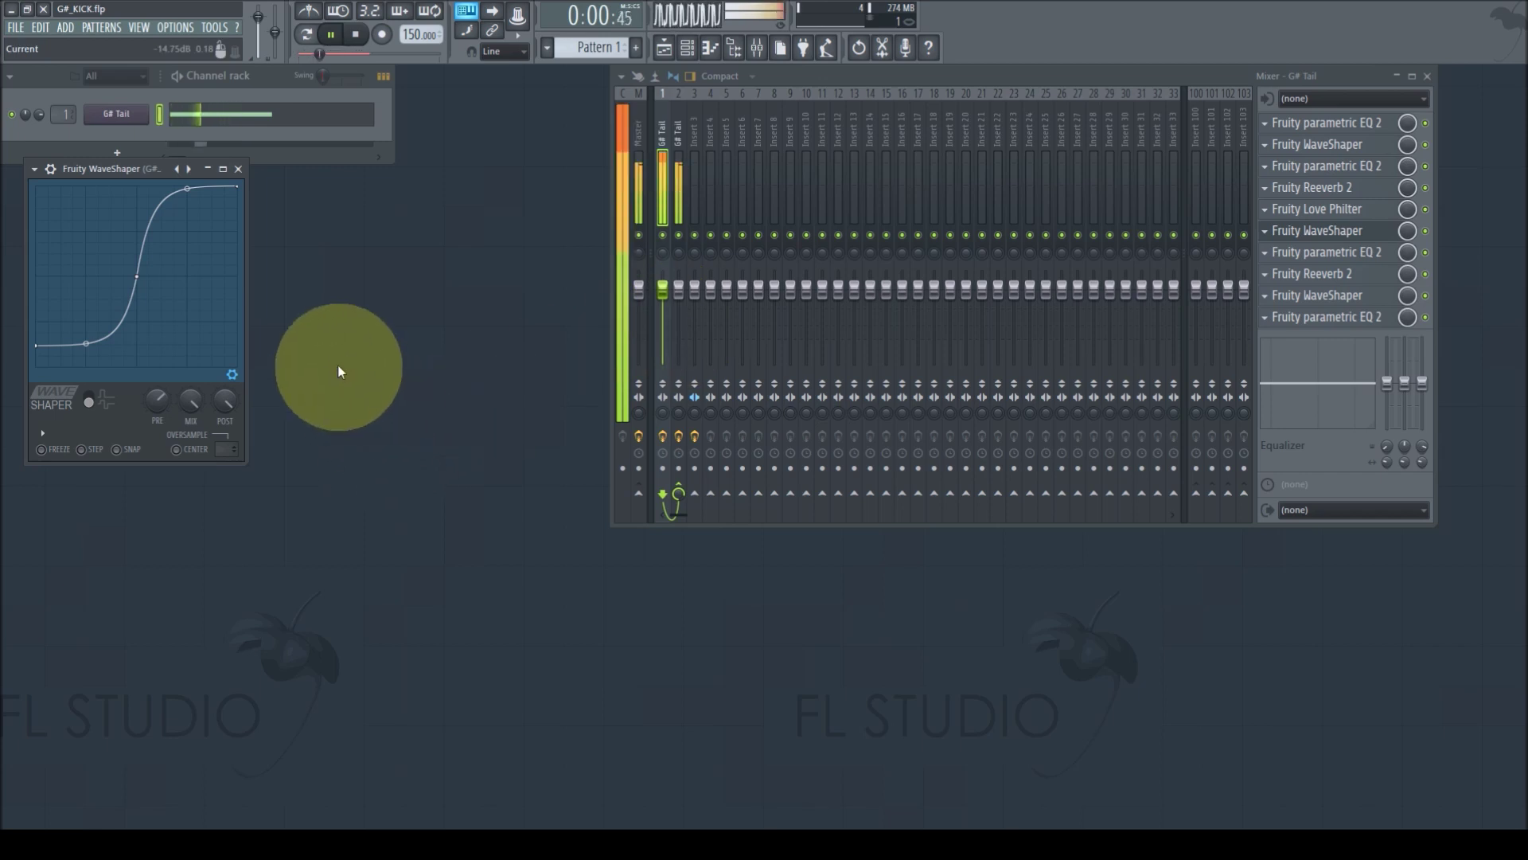
mouse_move(40, 348)
mouse_down()
mouse_move(41, 255)
mouse_move(22, 443)
mouse_move(46, 272)
mouse_move(50, 346)
mouse_up()
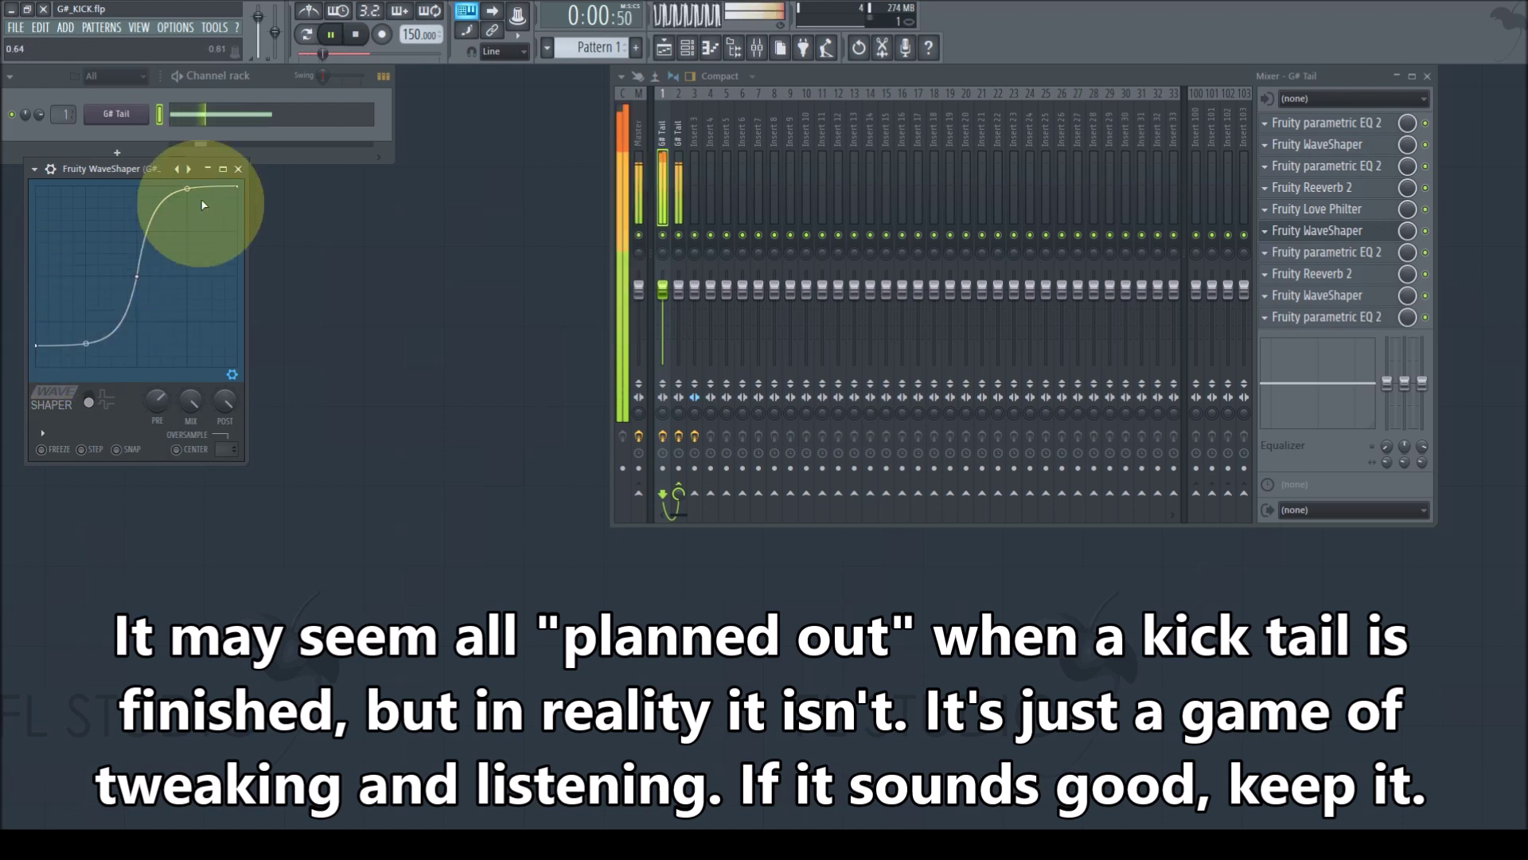
drag(187, 197, 220, 189)
drag(86, 342, 116, 573)
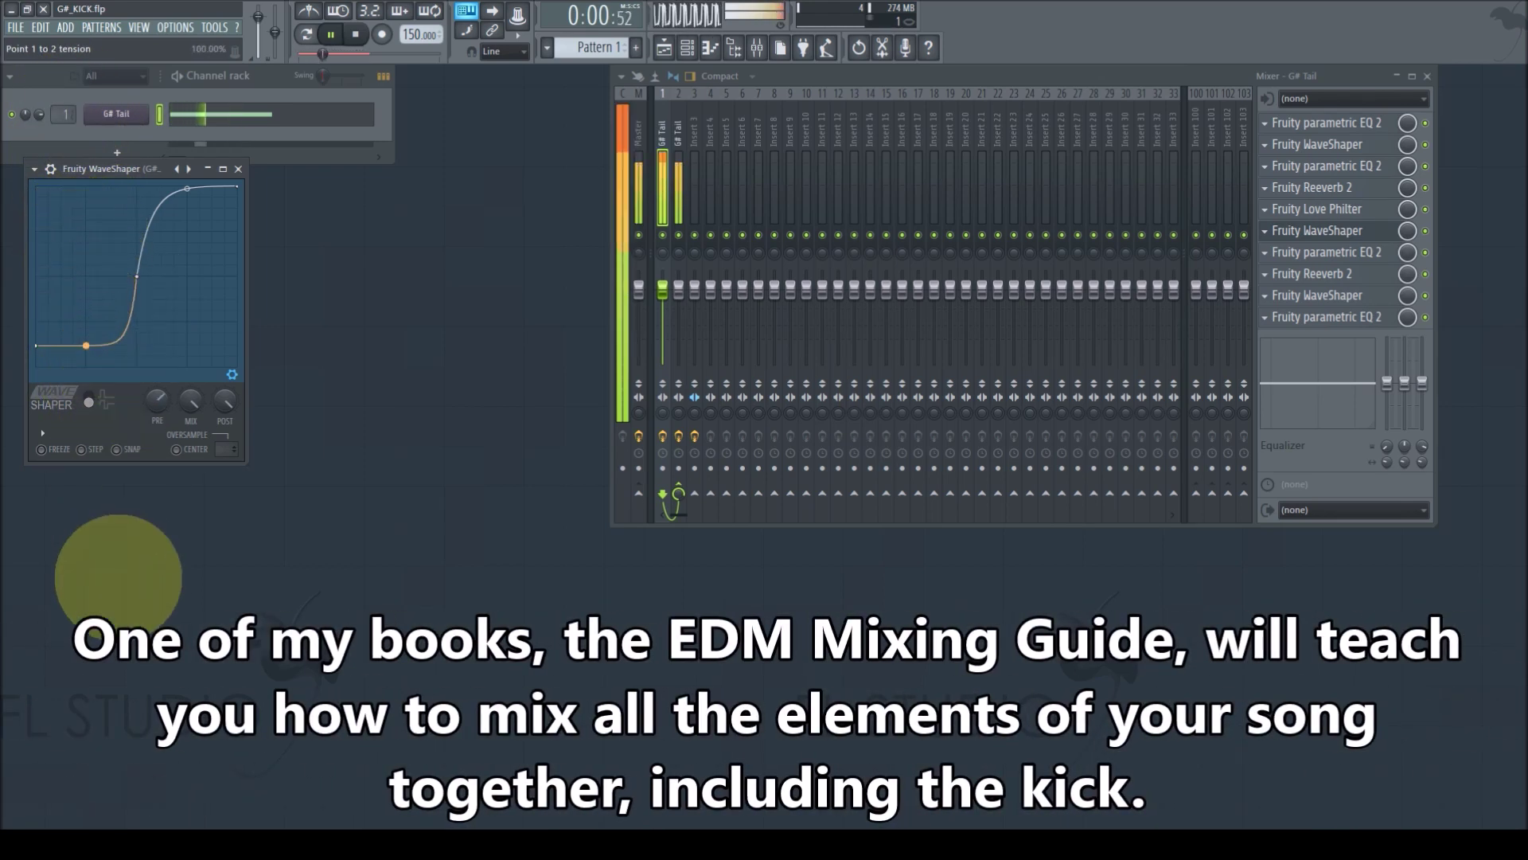
drag(146, 405, 147, 344)
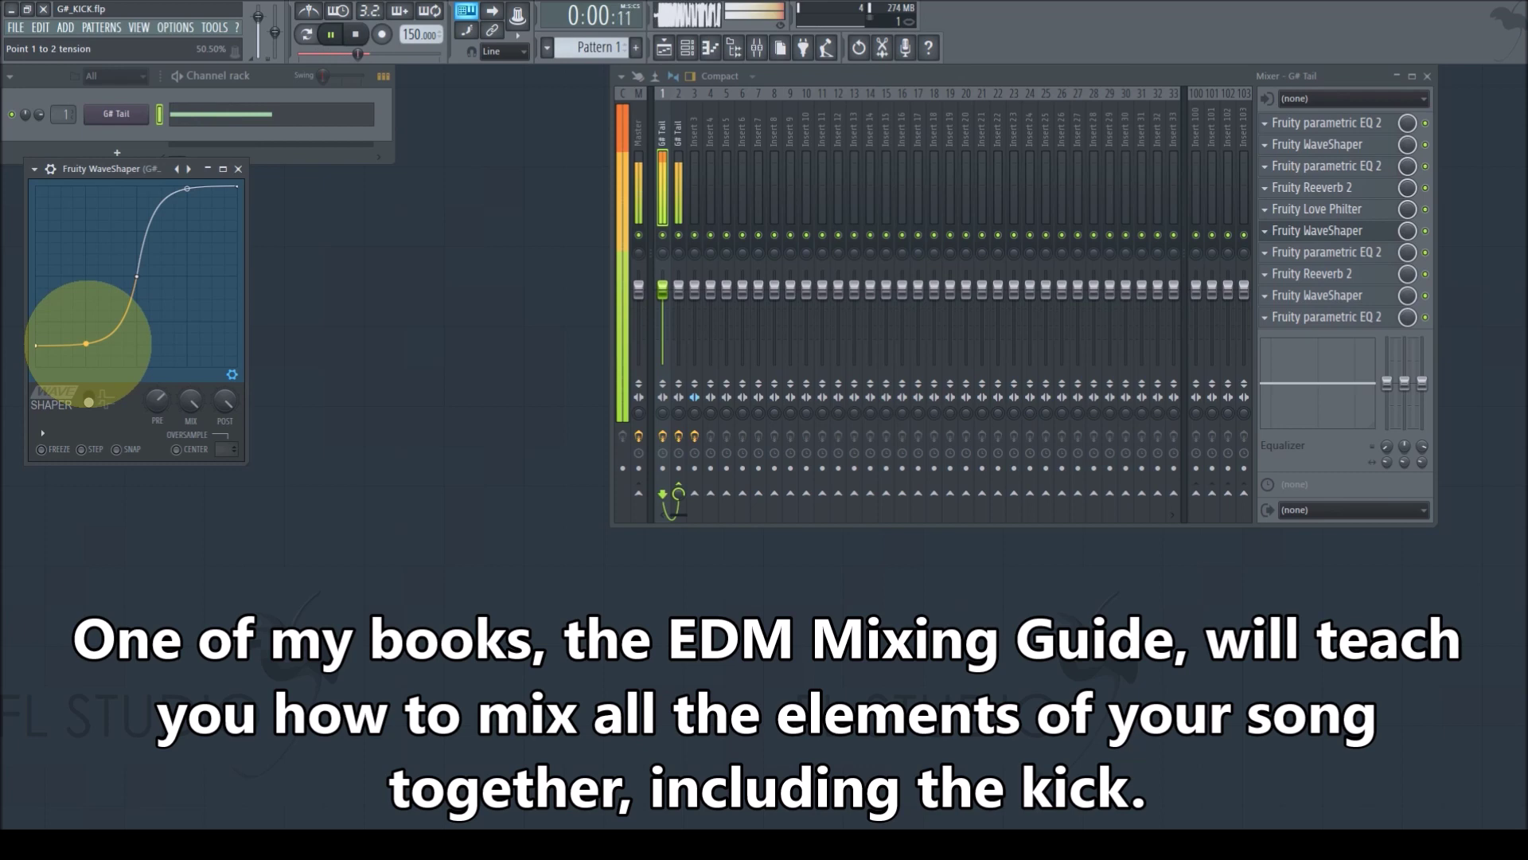
click(238, 169)
Compare playback with the slot 7 Parametric EQ 2 bypassed and enabled, and view the slot 8 Reeverb 2 settings.
click(1382, 252)
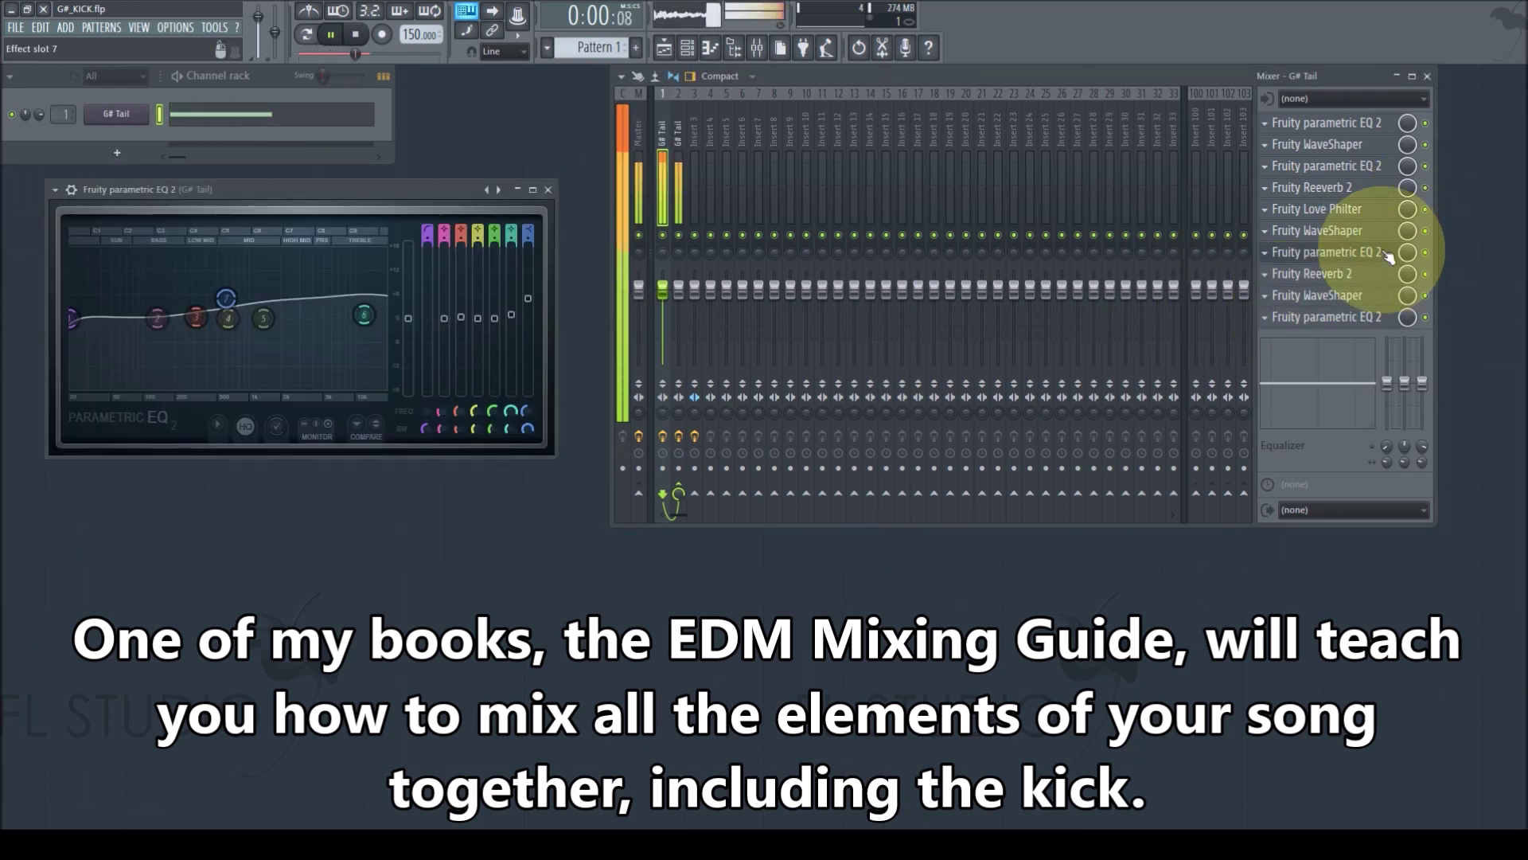
click(1427, 252)
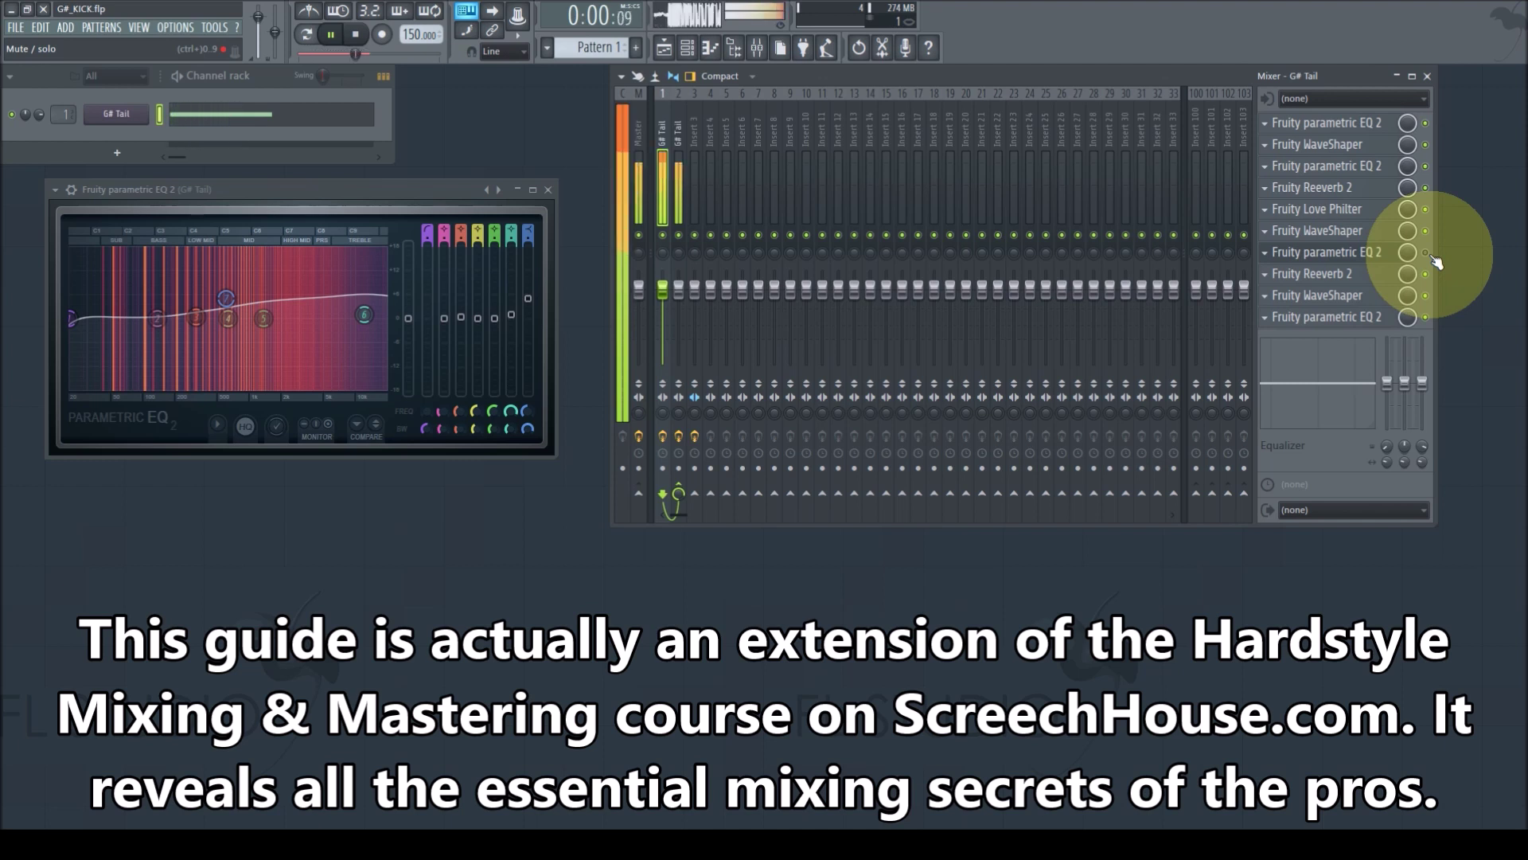
click(1427, 252)
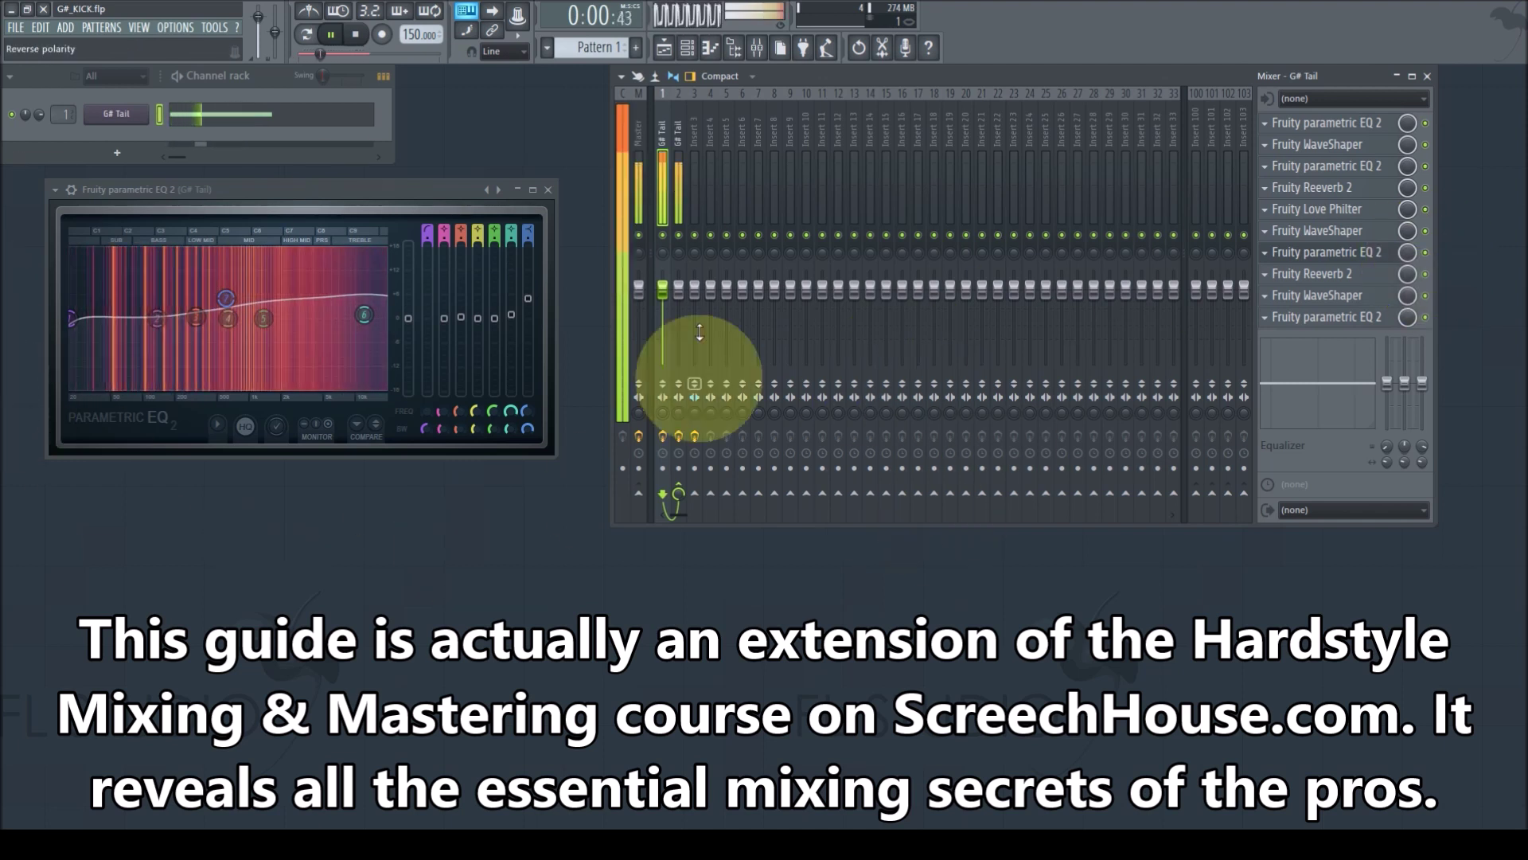
click(548, 190)
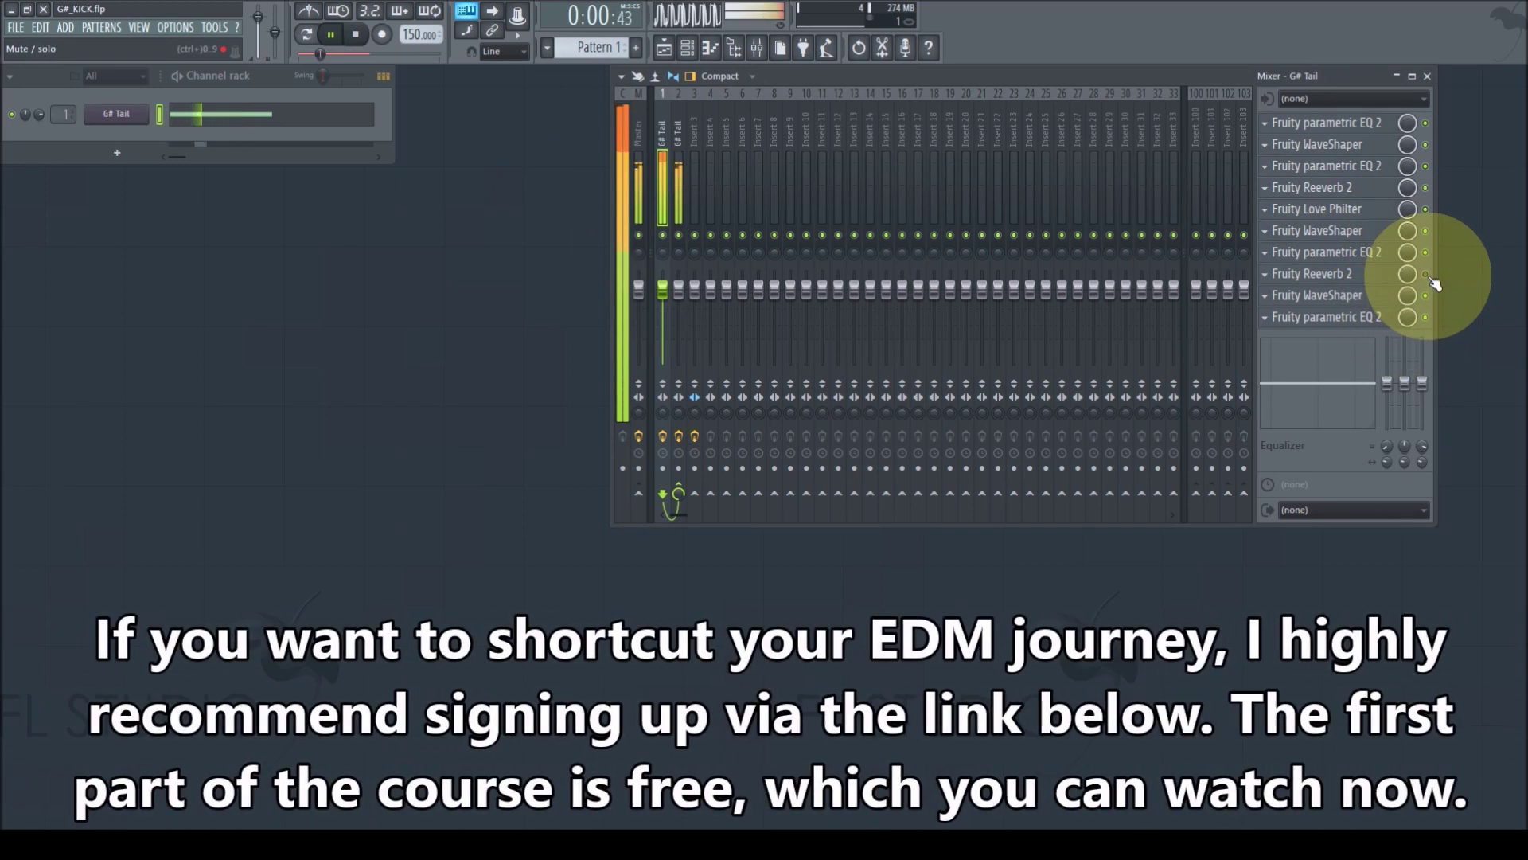
click(1373, 279)
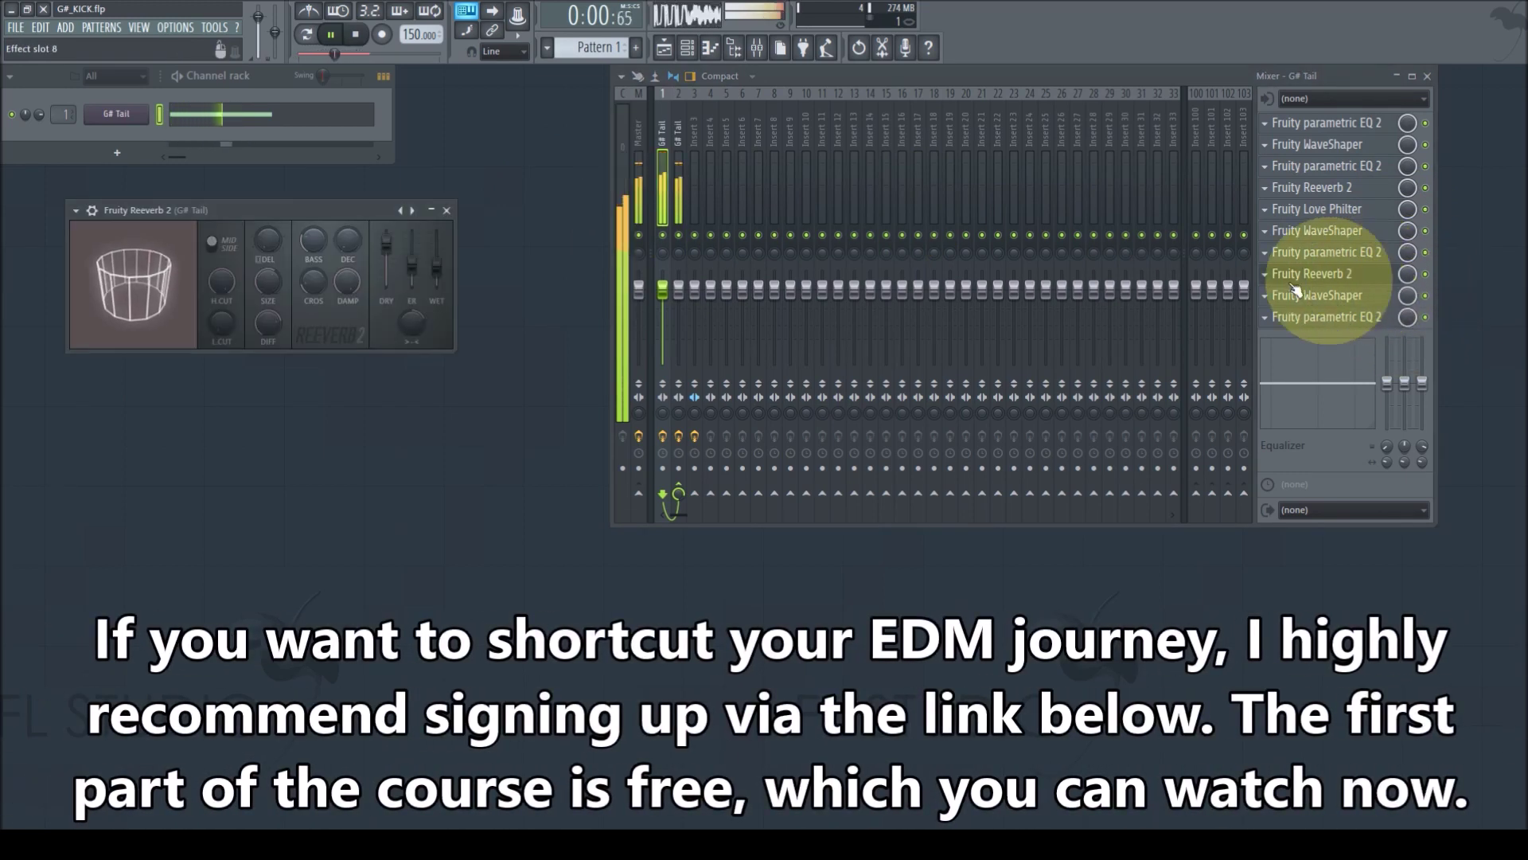
click(449, 208)
Audition the slot 9 WaveShaper and slot 10 Parametric EQ 2 on track 1 by bypassing them, and view their settings.
click(1426, 296)
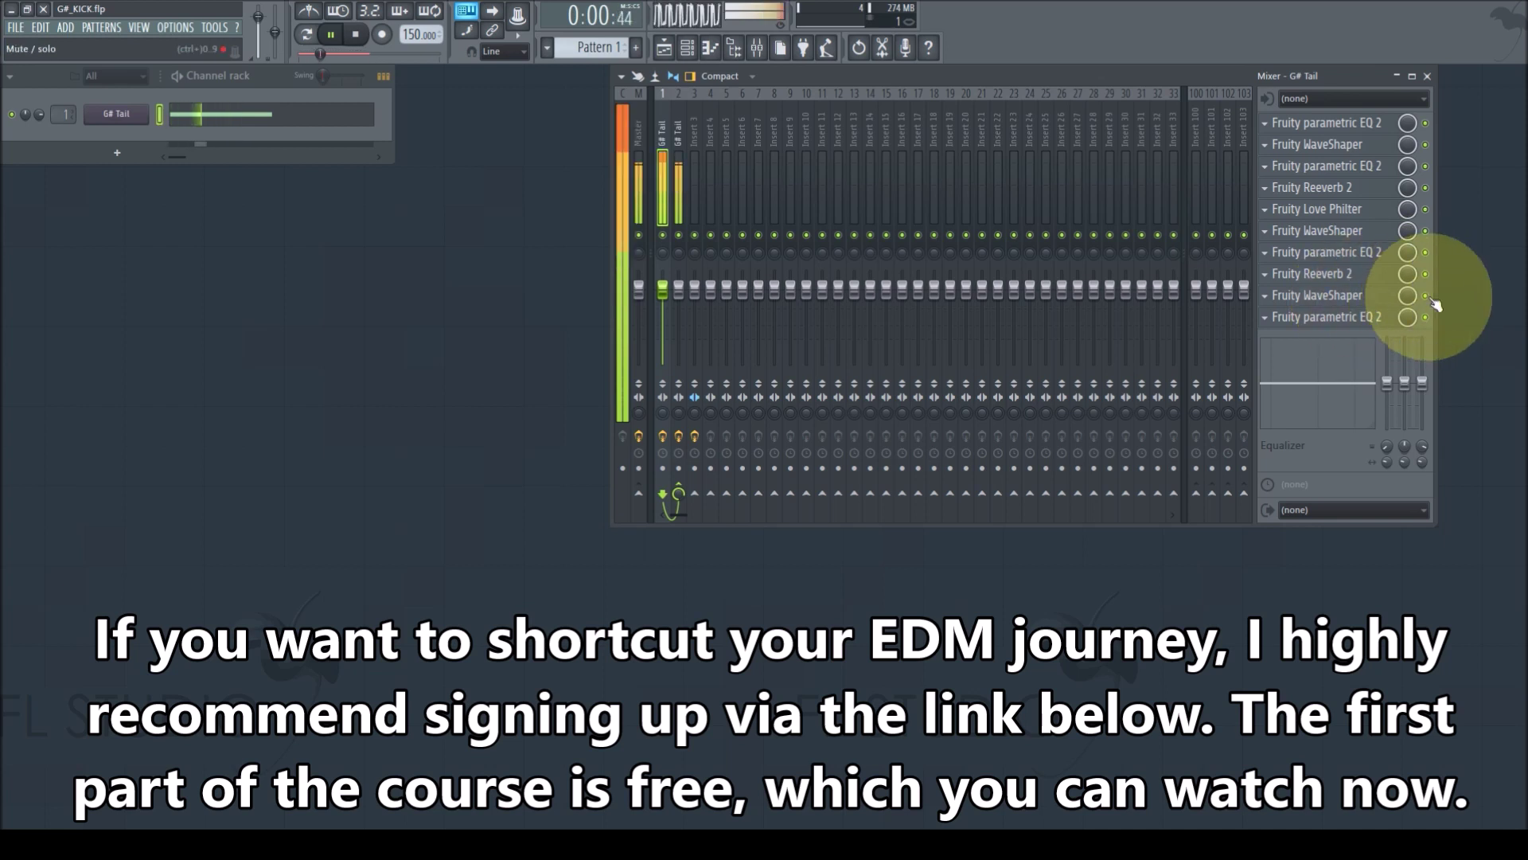
click(1425, 295)
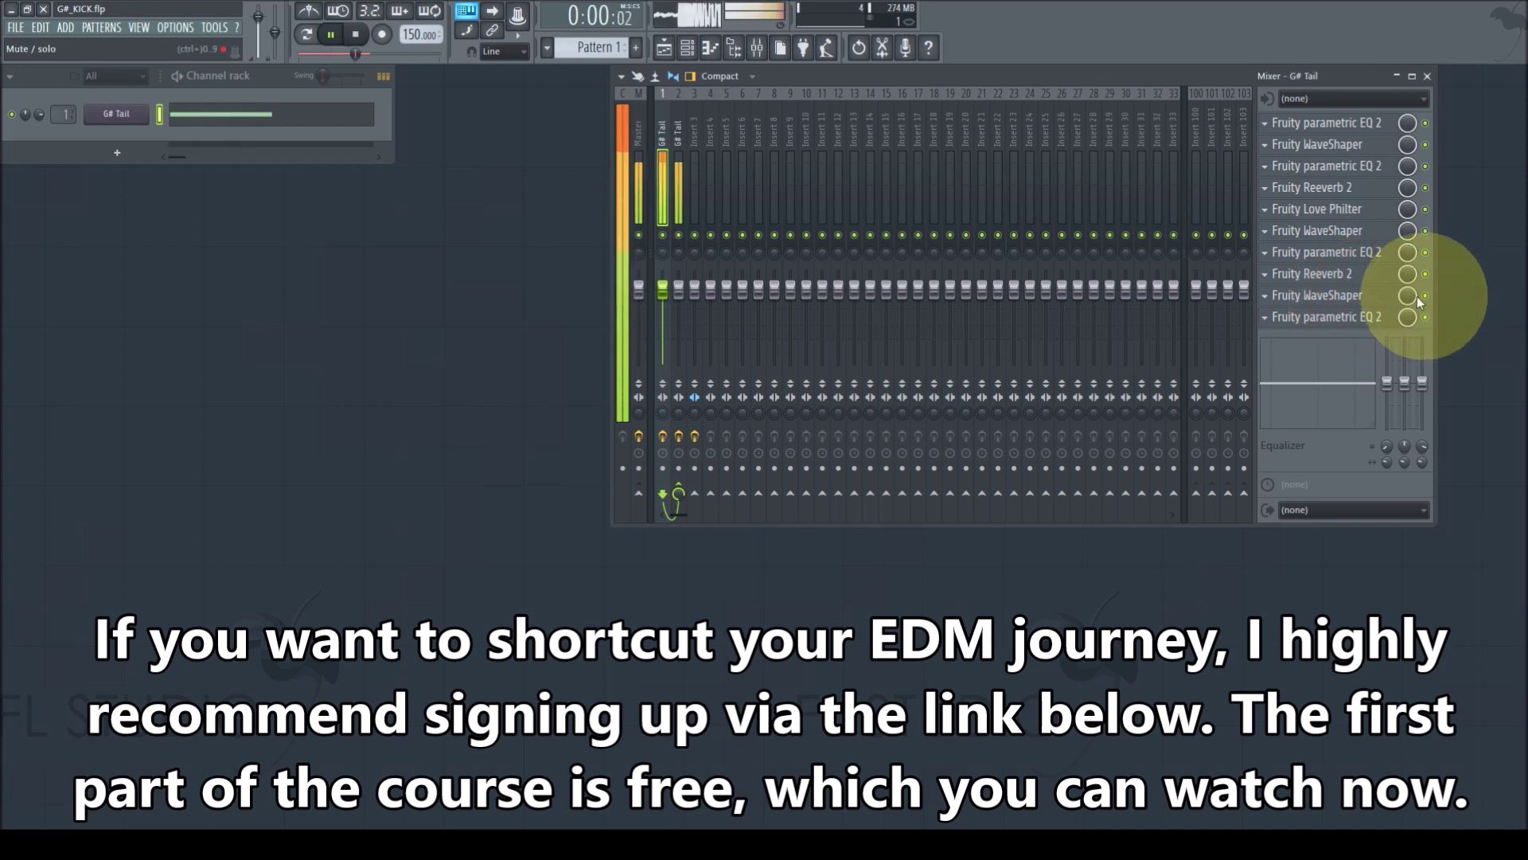
click(1353, 296)
click(302, 232)
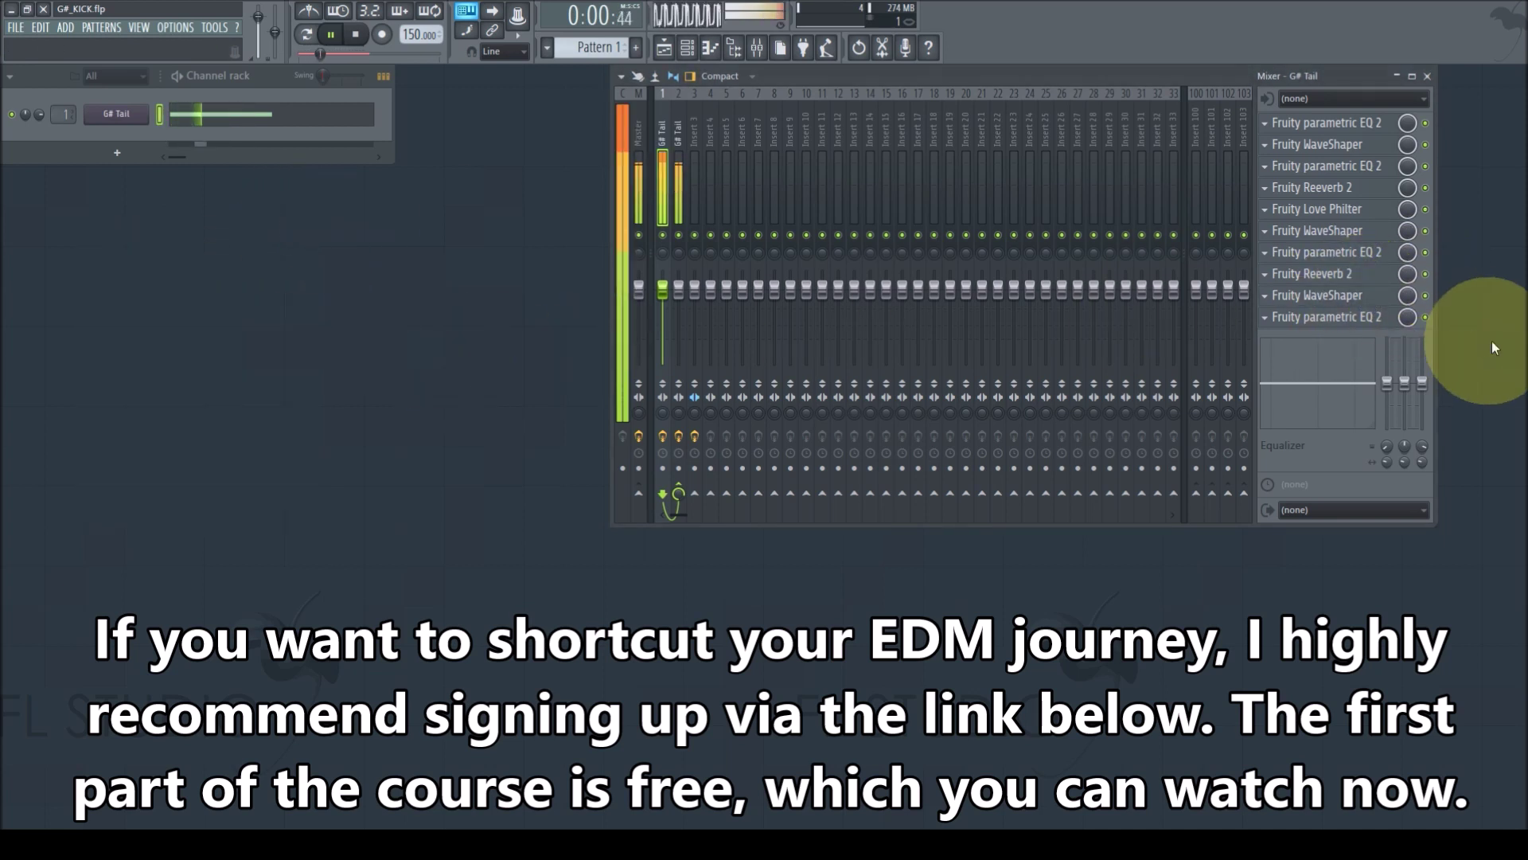
click(1425, 318)
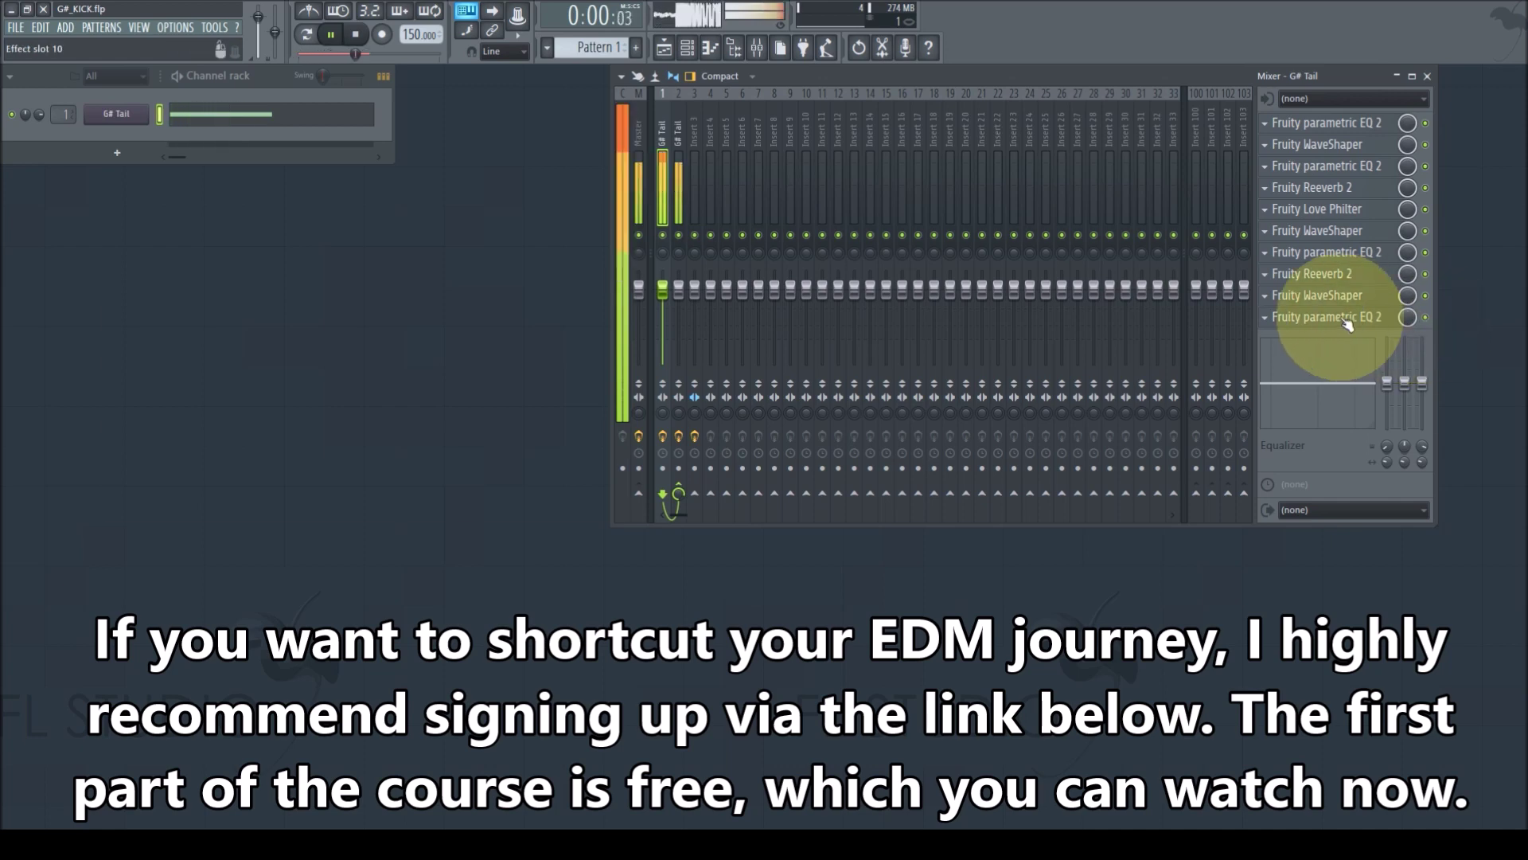
click(1347, 319)
click(608, 252)
Select mixer track 2, audition its first WaveShaper by bypassing it, and view its curve.
click(675, 159)
click(1427, 125)
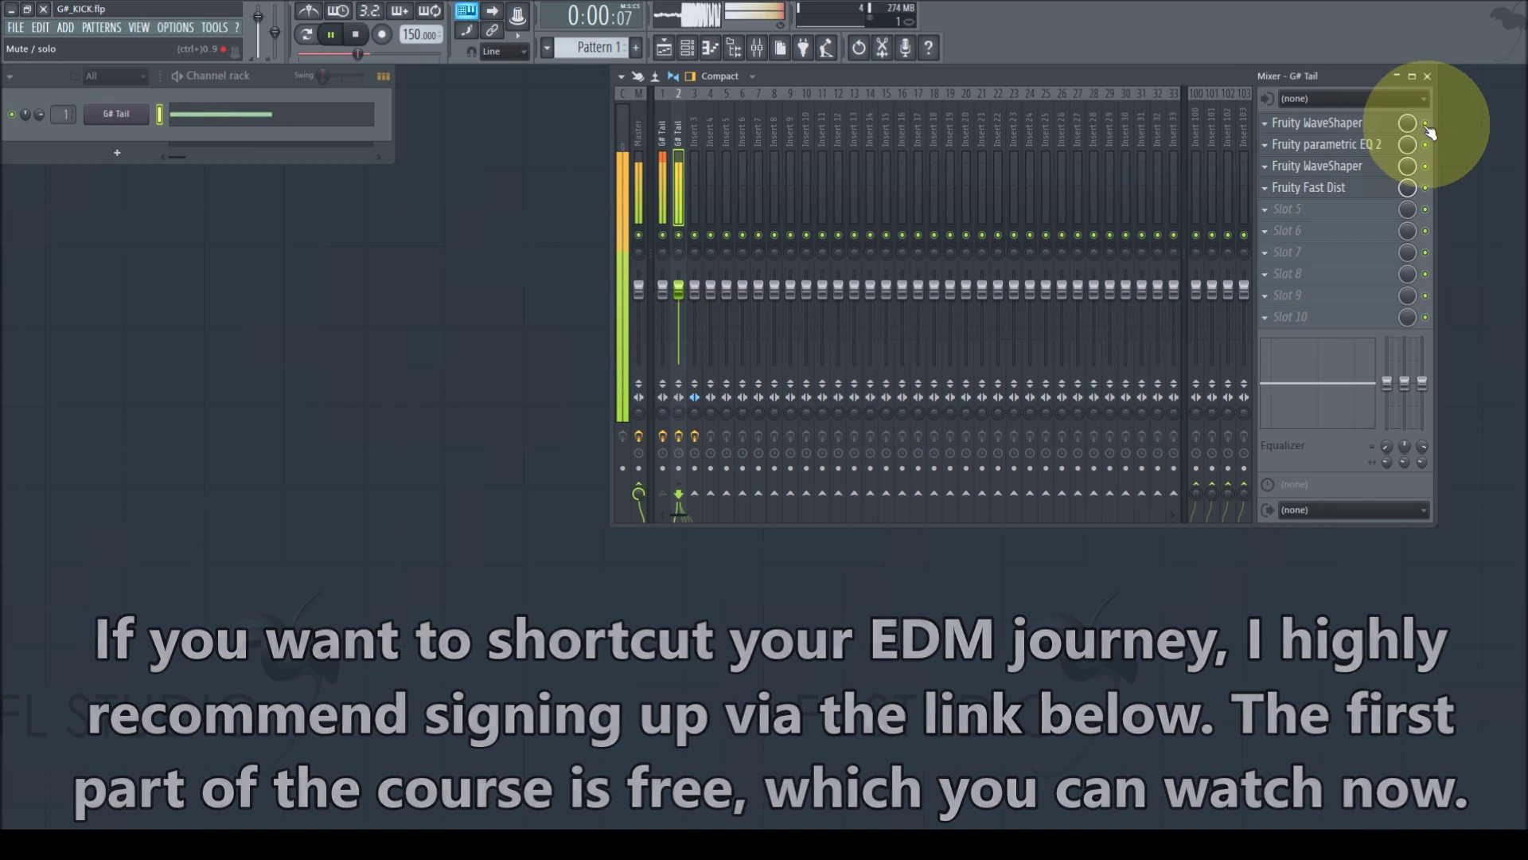
click(1352, 122)
click(342, 273)
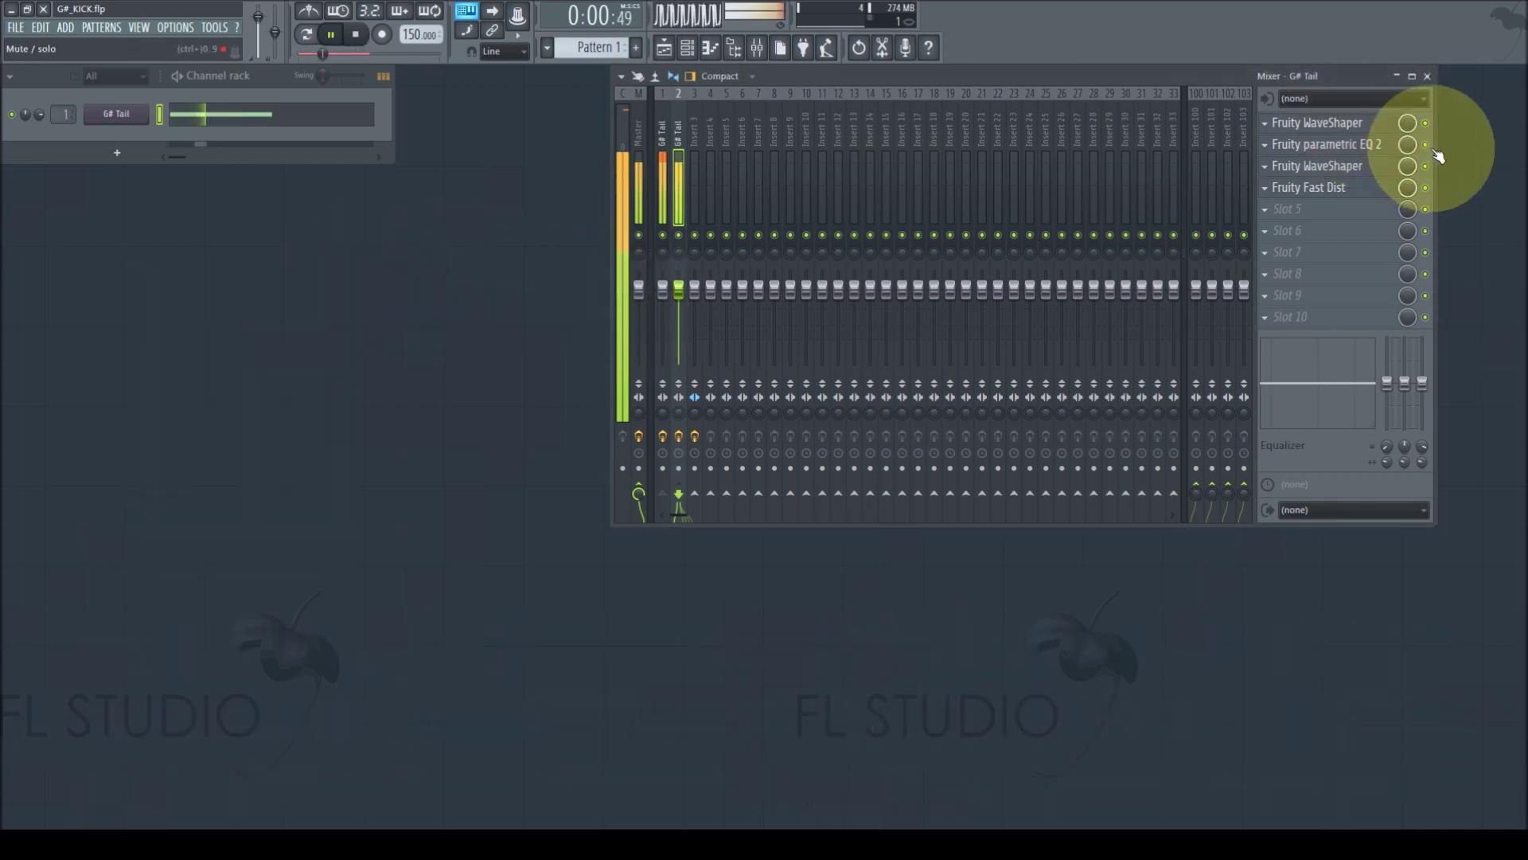